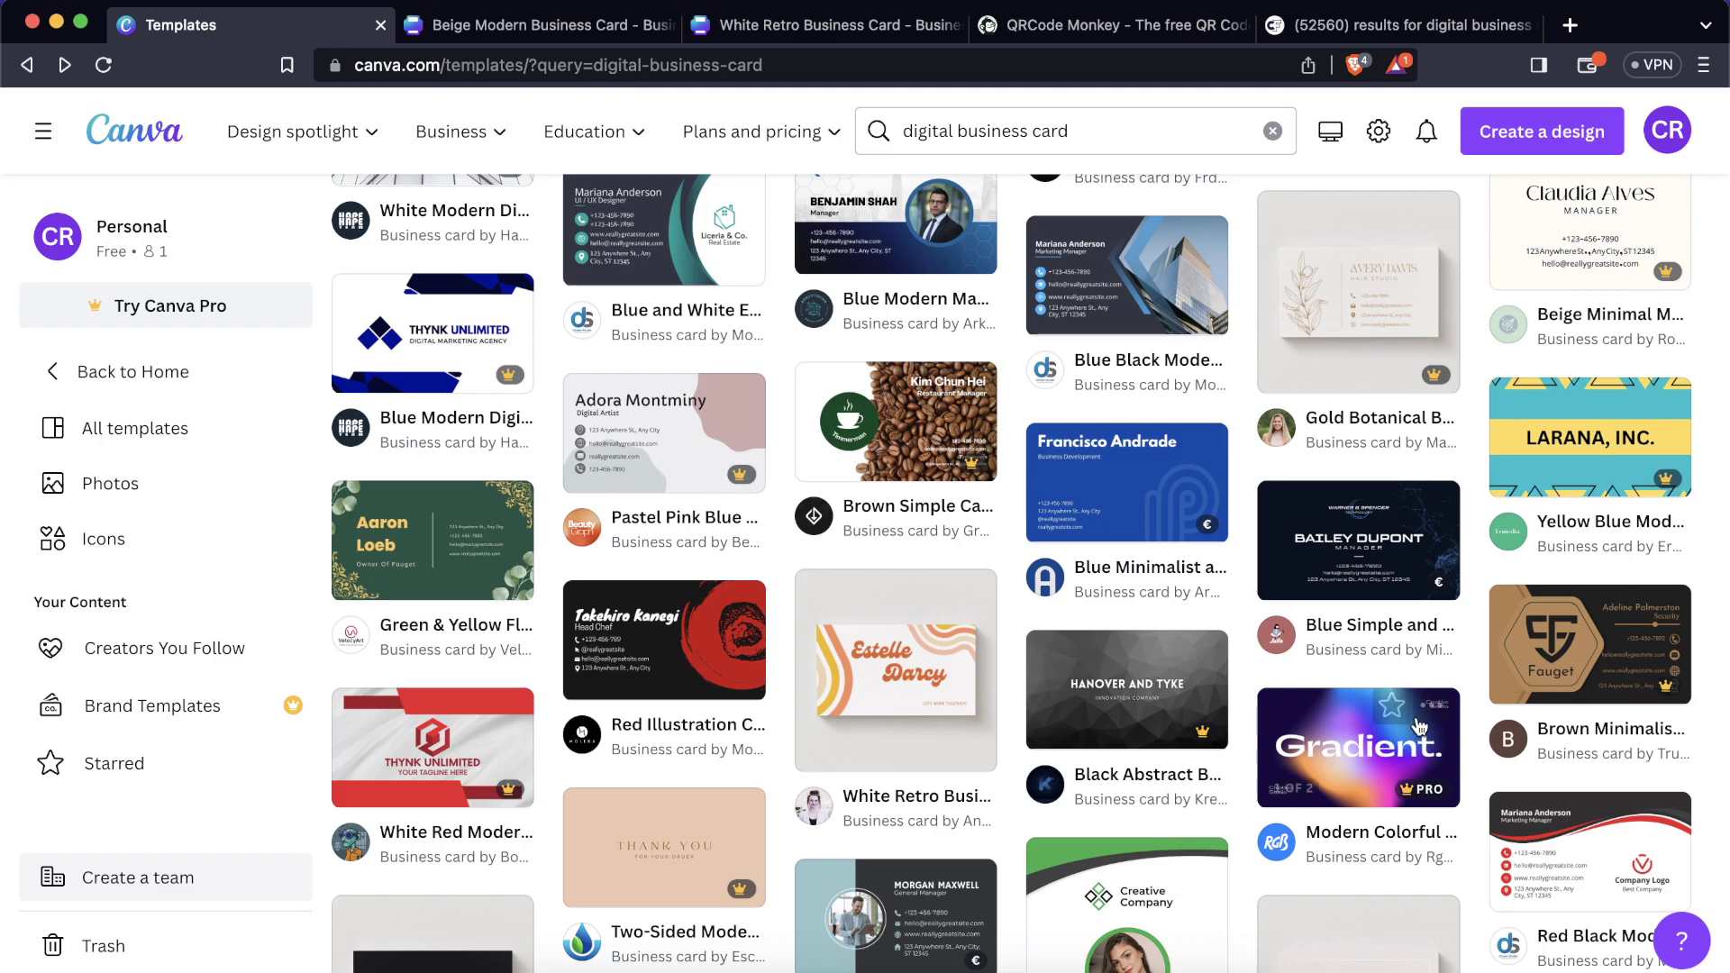
Browse the template results for digital business cards to compare the free and Pro designs.
{"action": "mouse_move", "coordinate": [1654, 688]}
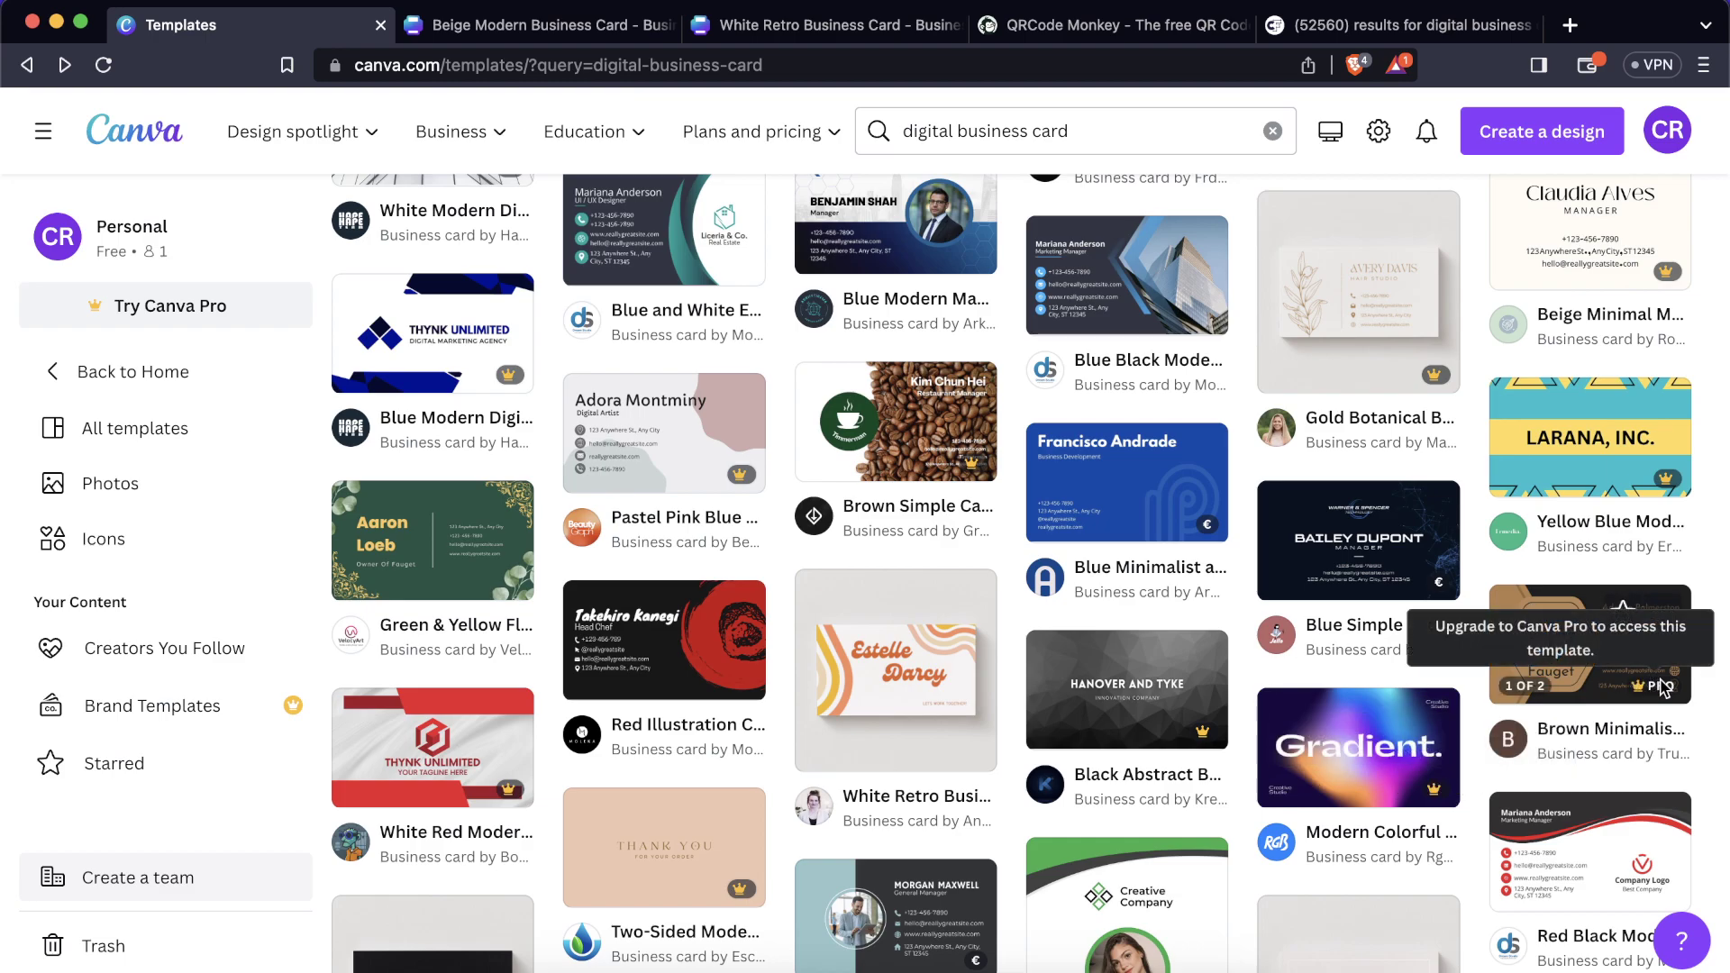
{"action": "mouse_move", "coordinate": [1671, 473]}
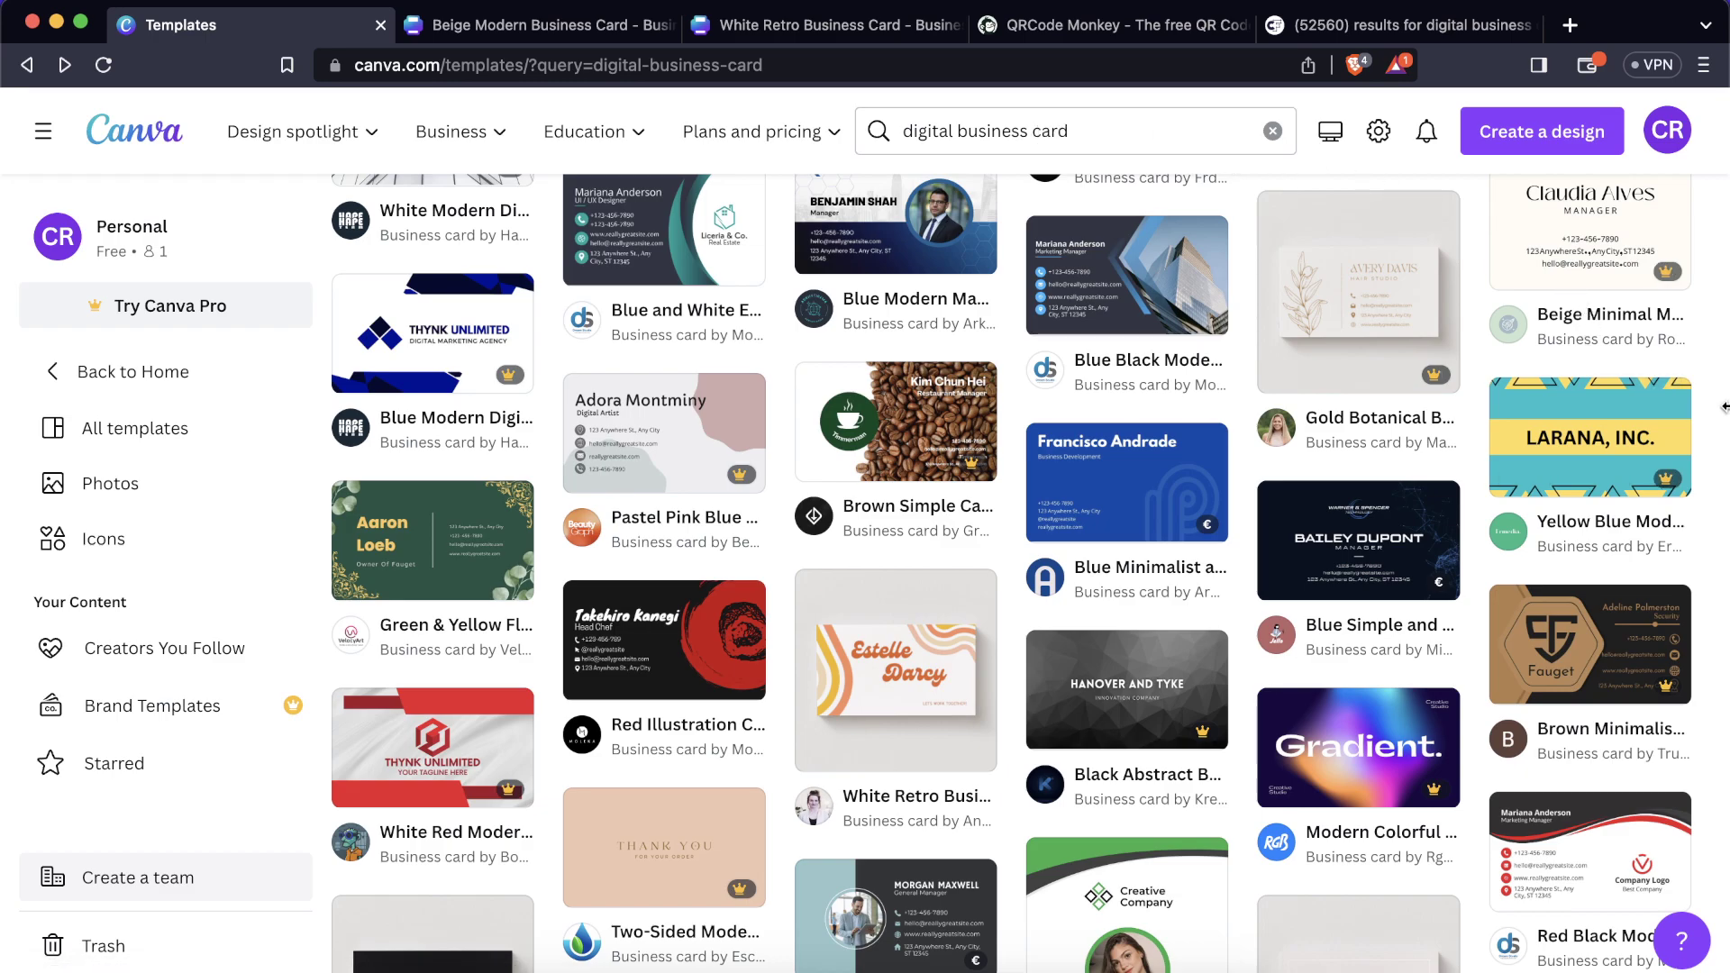
{"action": "scroll", "coordinate": [1724, 407], "scroll_direction": "up", "scroll_amount": 8}
{"action": "scroll", "coordinate": [1723, 408], "scroll_direction": "up", "scroll_amount": 3}
{"action": "scroll", "coordinate": [1724, 407], "scroll_direction": "down", "scroll_amount": 5}
{"action": "scroll", "coordinate": [1724, 408], "scroll_direction": "down", "scroll_amount": 2}
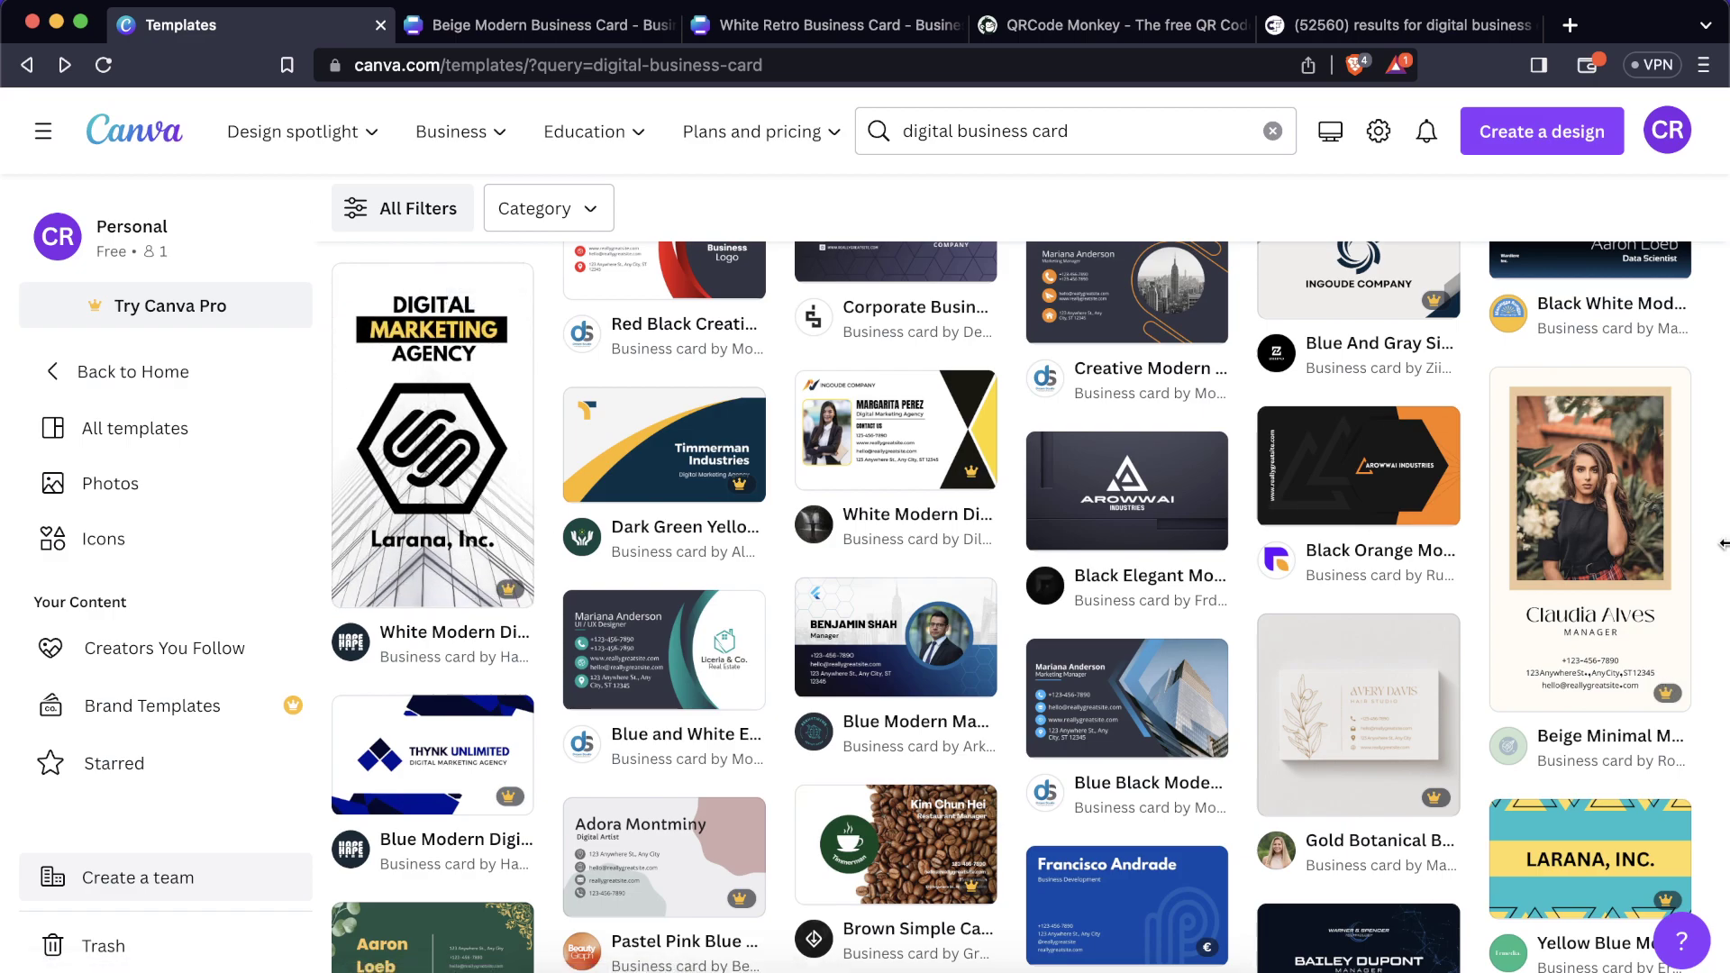
{"action": "scroll", "coordinate": [1723, 545], "scroll_direction": "down", "scroll_amount": 8}
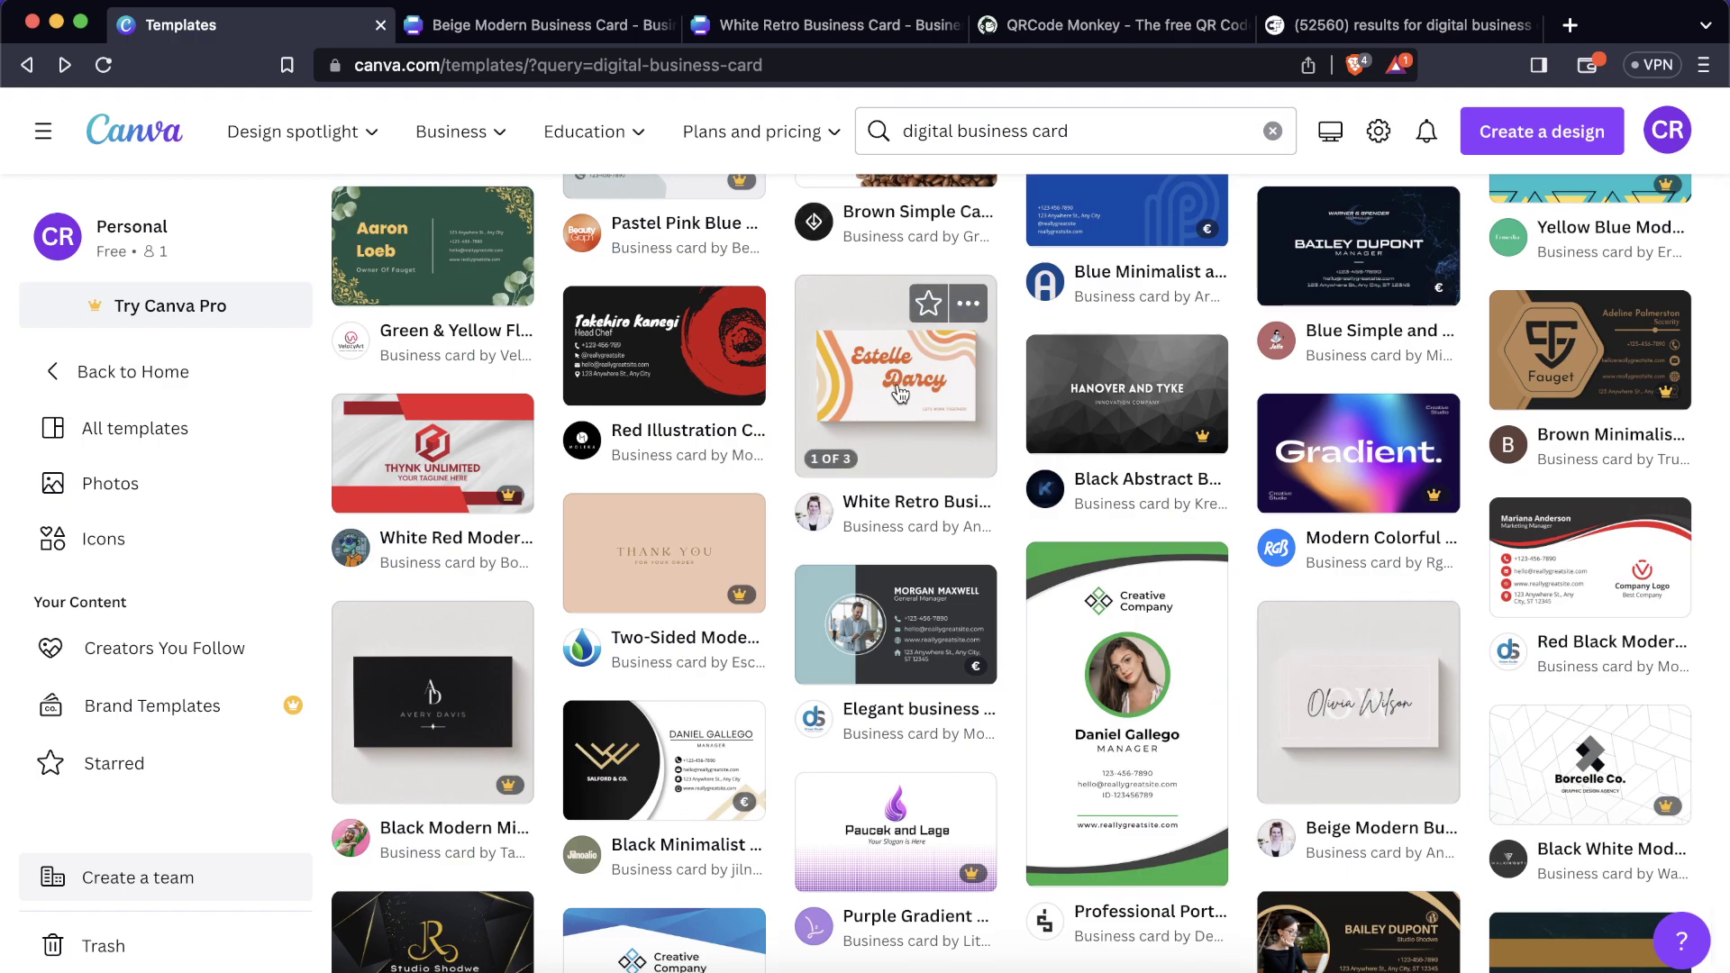
View the White Retro Business Card design, and open the second page of the Beige Modern Business Card design.
{"action": "left_click", "coordinate": [723, 34]}
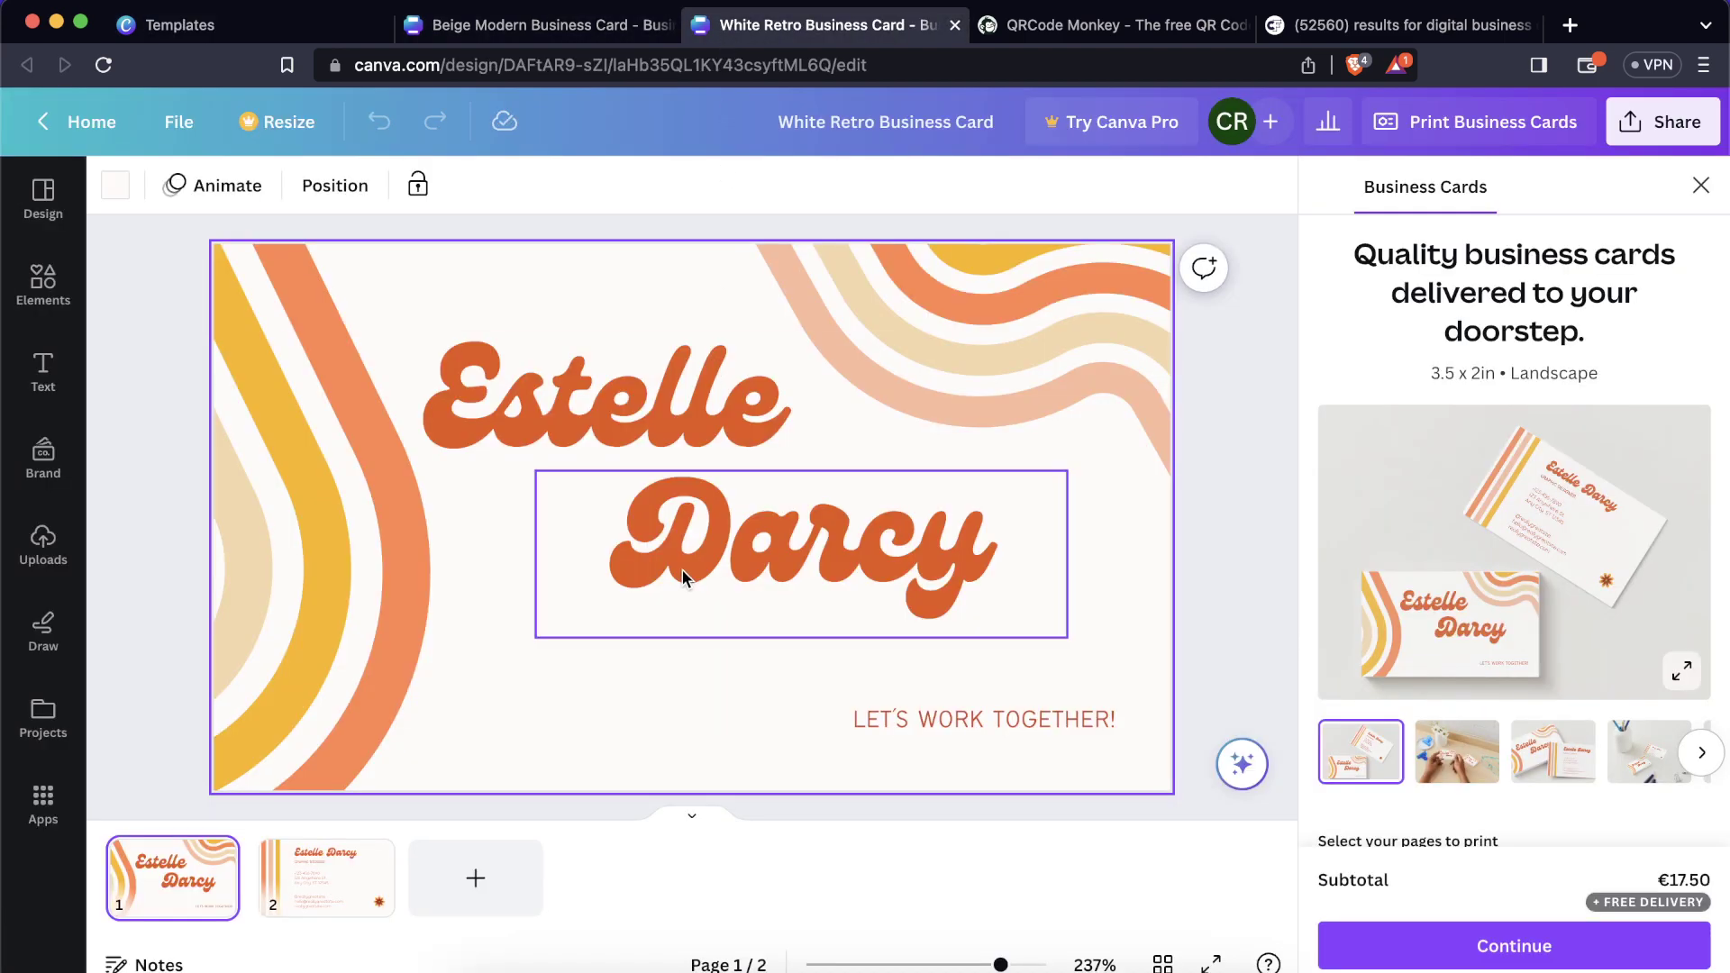
{"action": "left_click", "coordinate": [491, 32]}
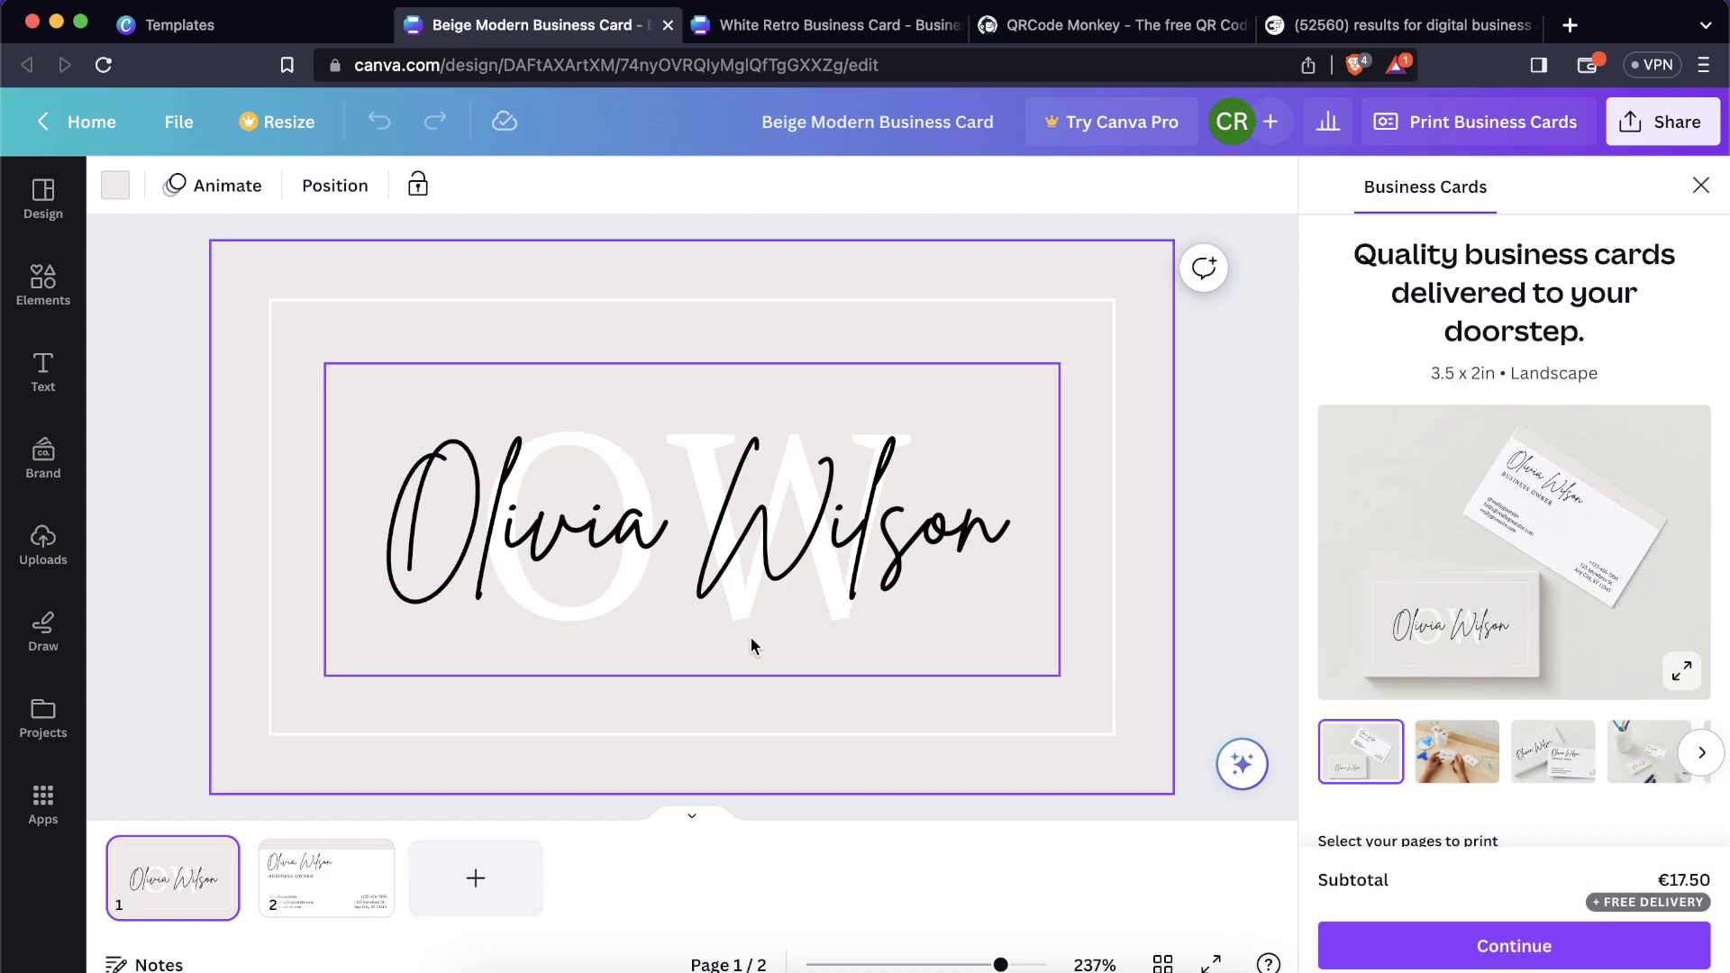
{"action": "left_click", "coordinate": [352, 906]}
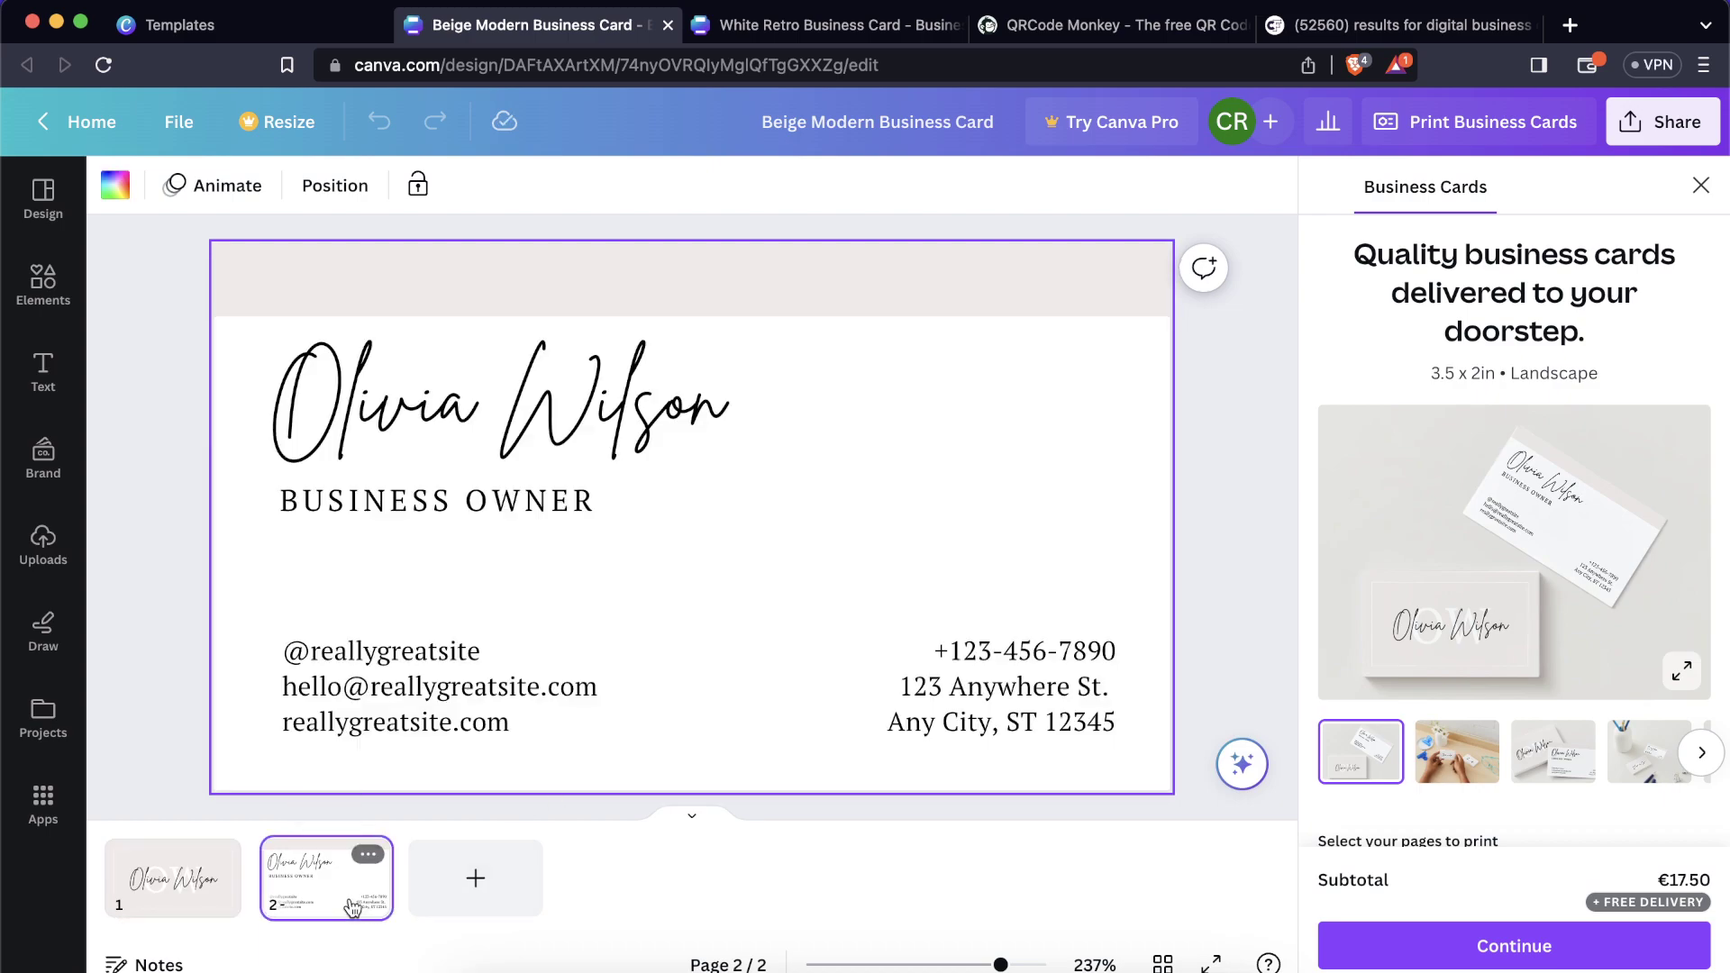
{"action": "double_click", "coordinate": [618, 400]}
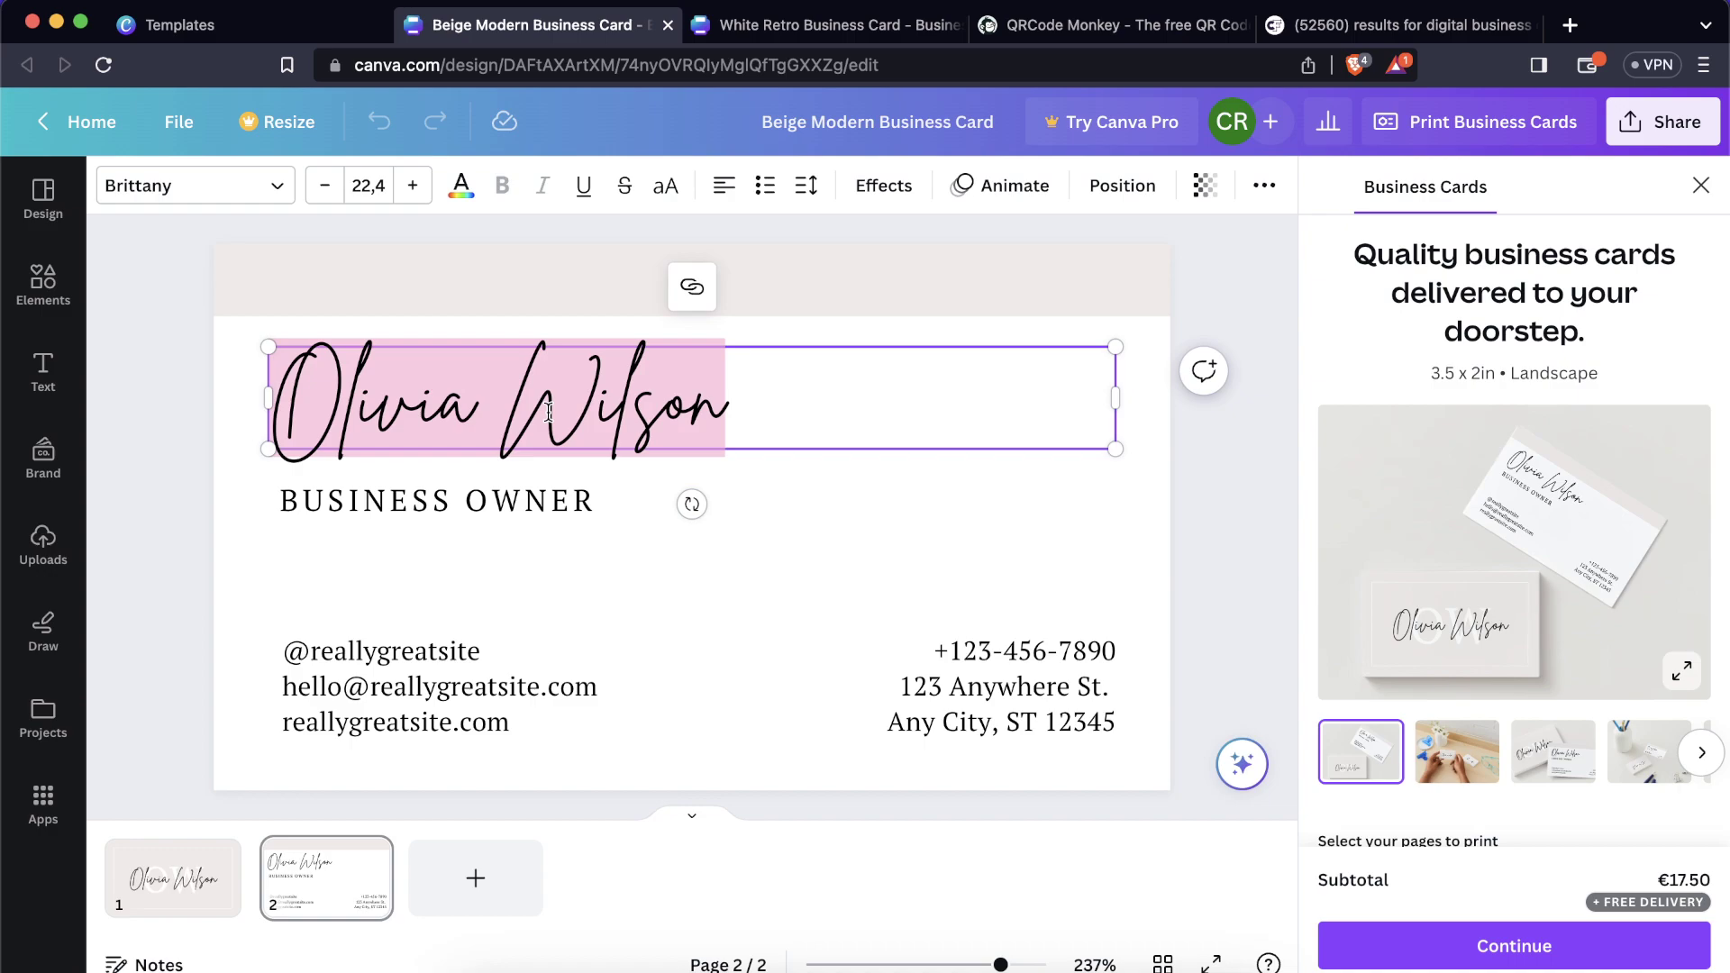
{"action": "left_click", "coordinate": [573, 505]}
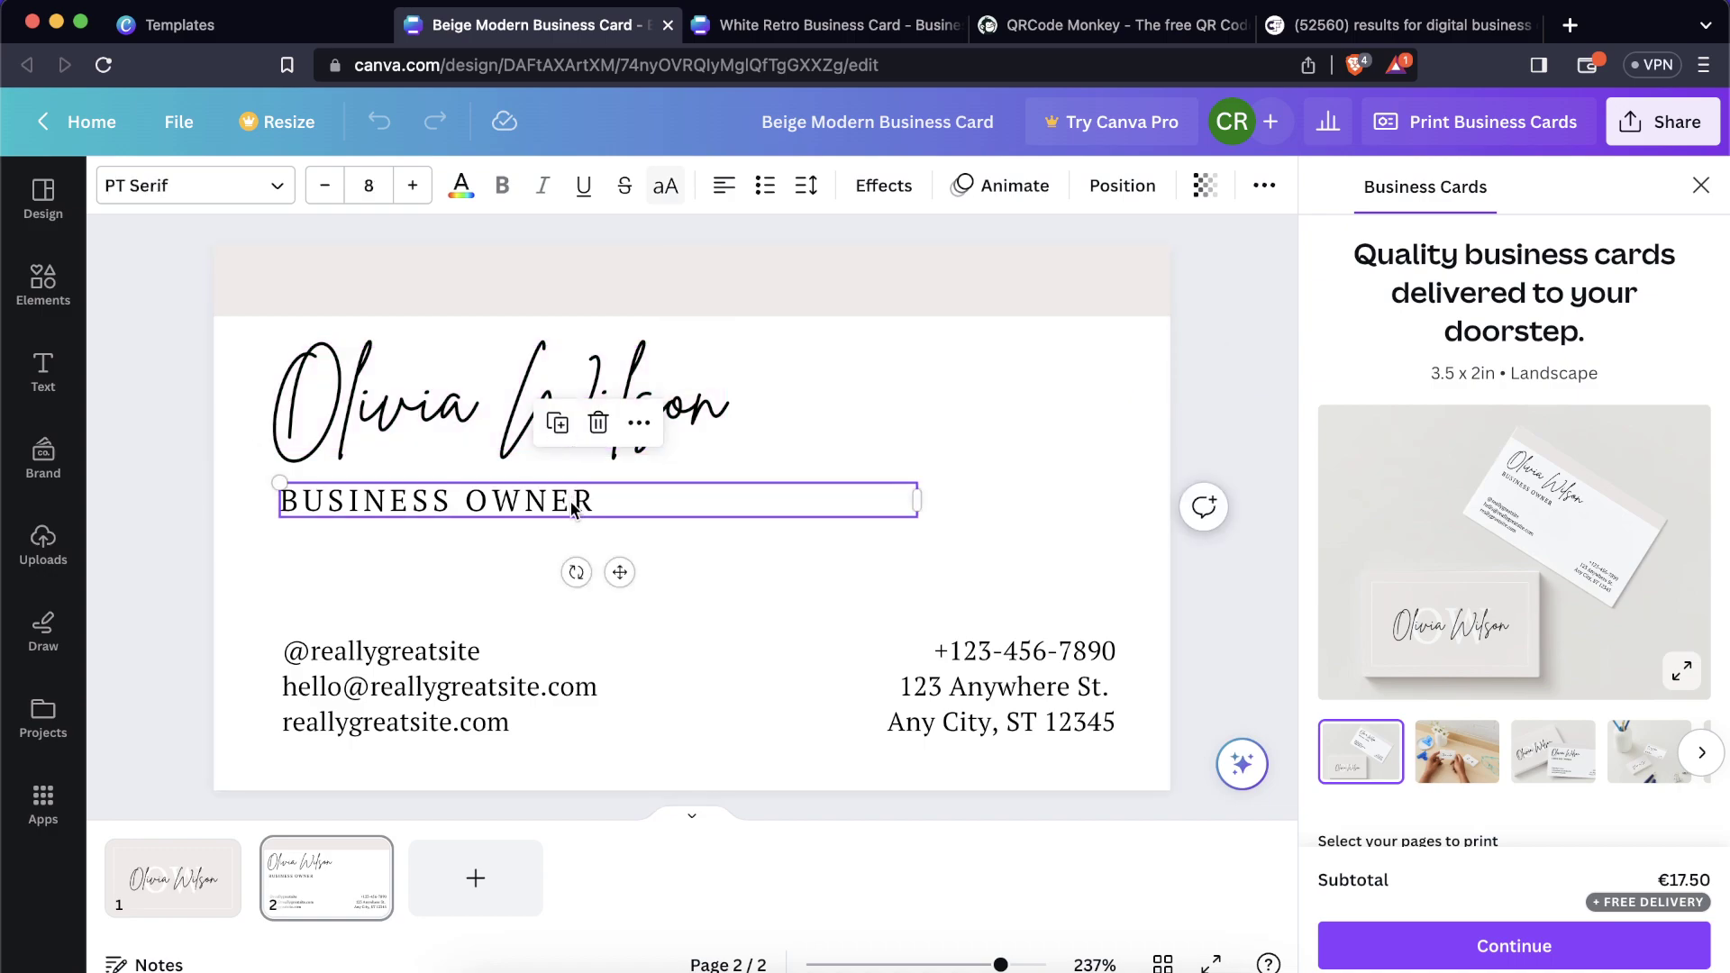
{"action": "double_click", "coordinate": [573, 505]}
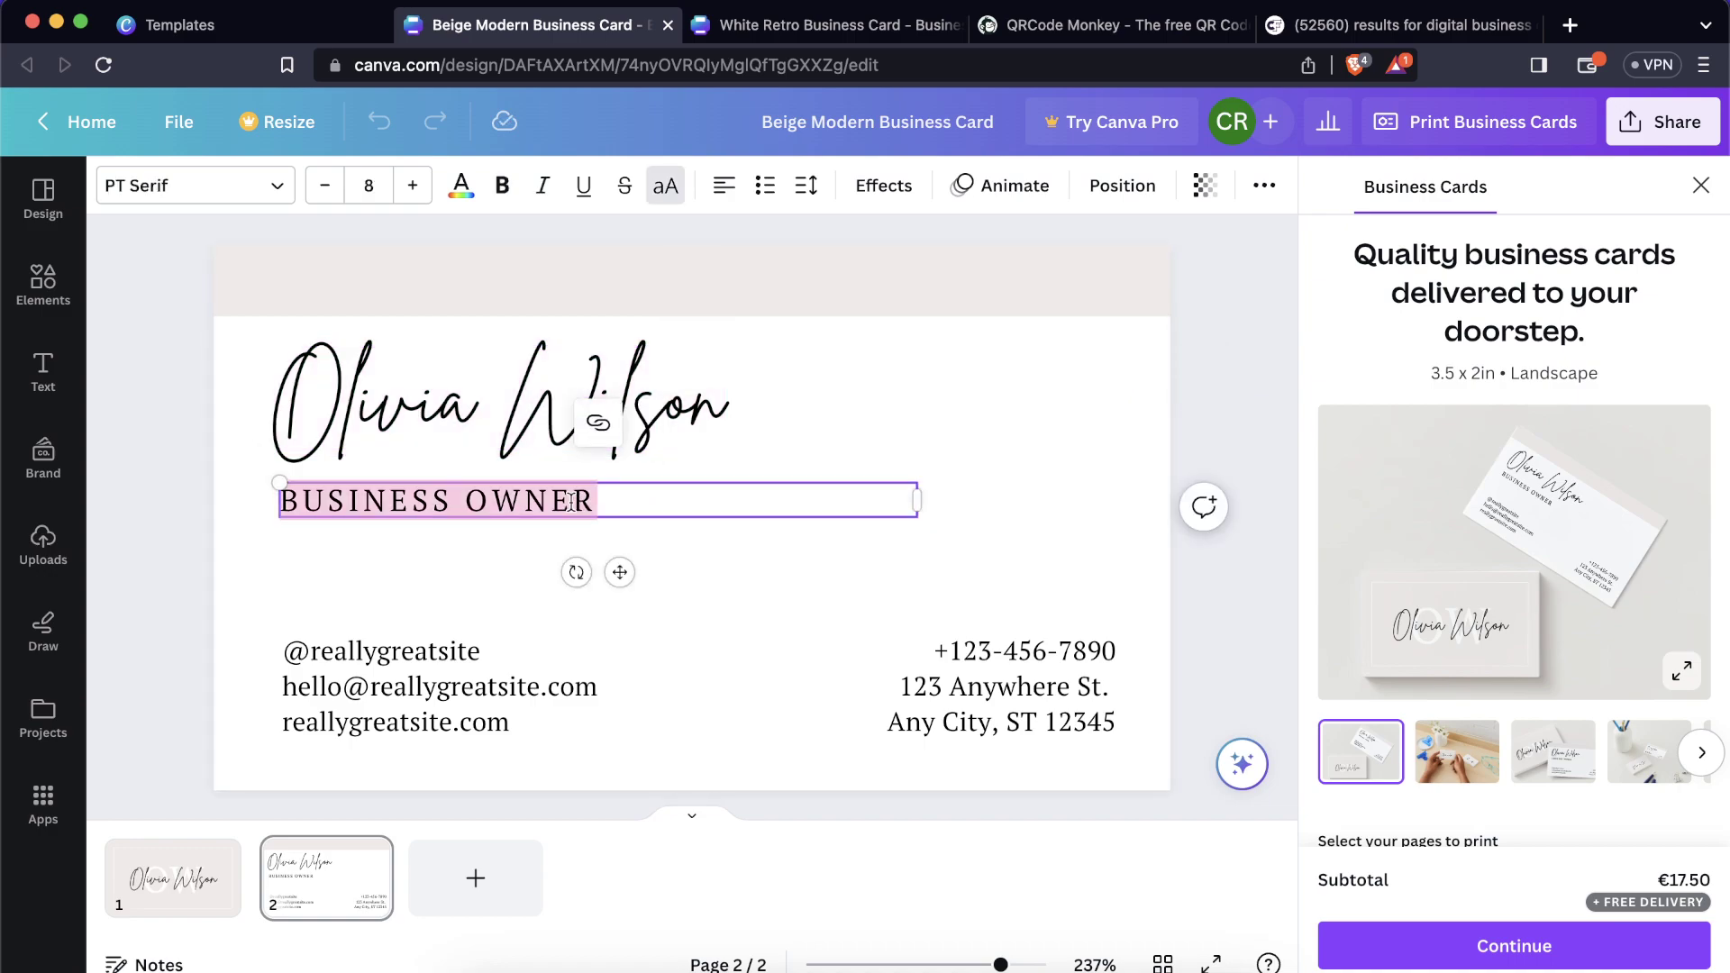
{"action": "double_click", "coordinate": [471, 657]}
{"action": "left_click_drag", "start_coordinate": [482, 650], "coordinate": [315, 652]}
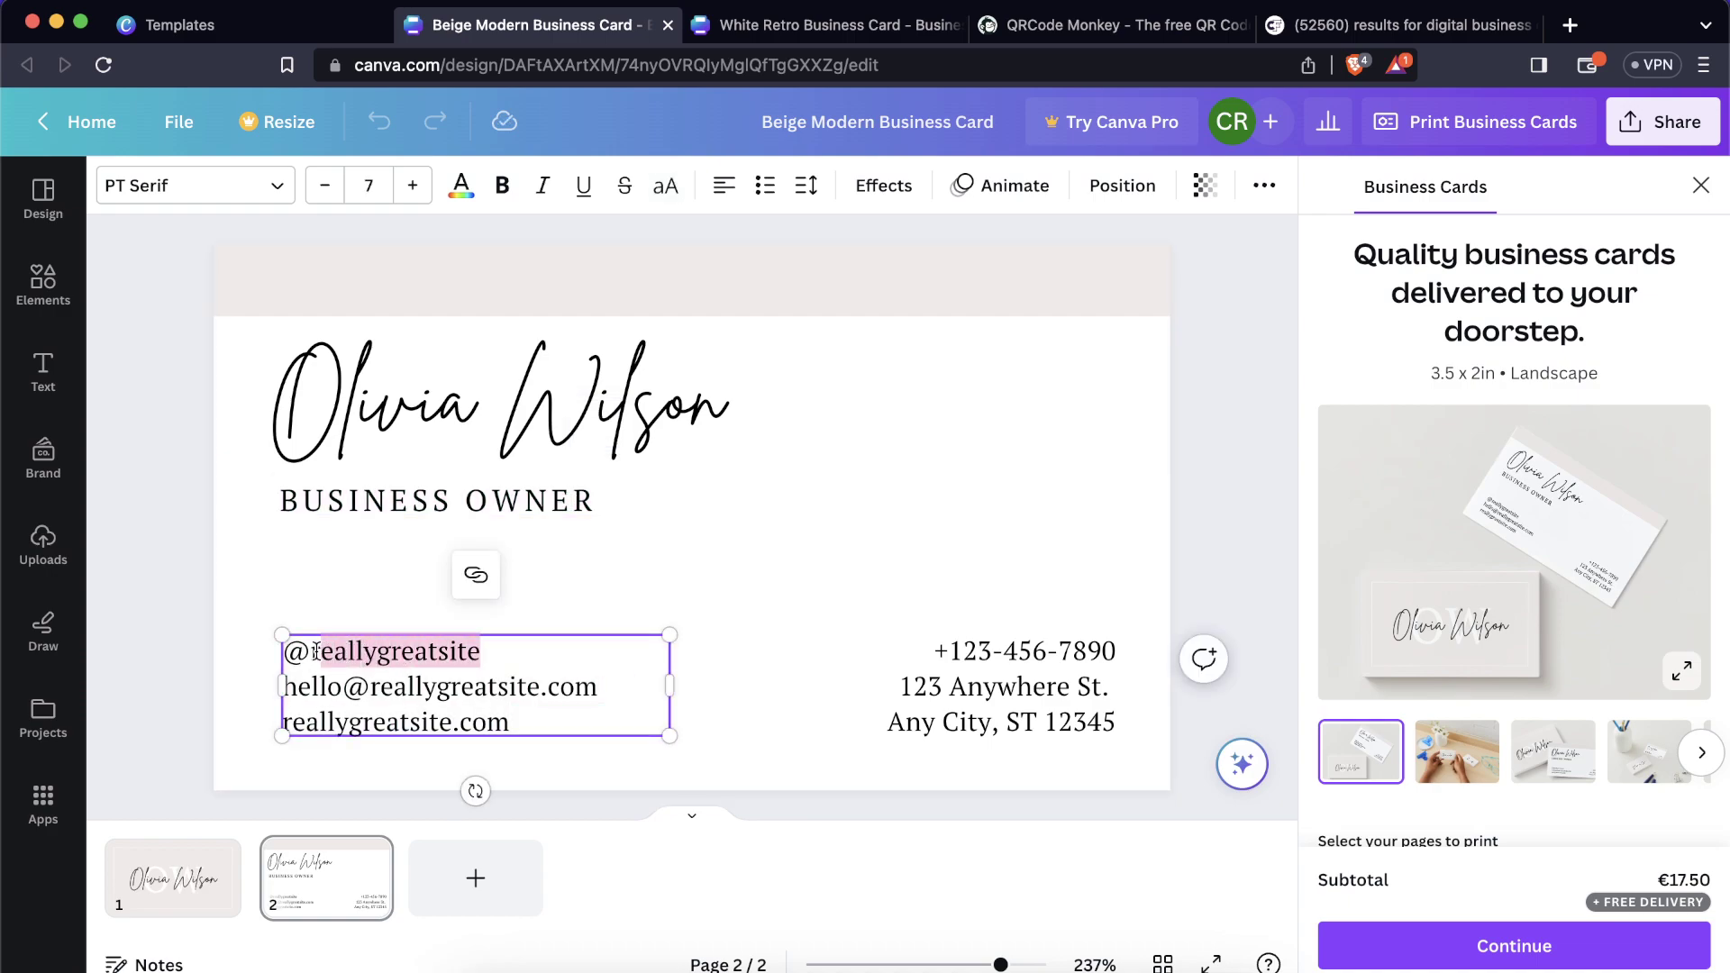
{"action": "type", "text": "yourwebsite"}
{"action": "double_click", "coordinate": [383, 652]}
{"action": "type", "text": "your"}
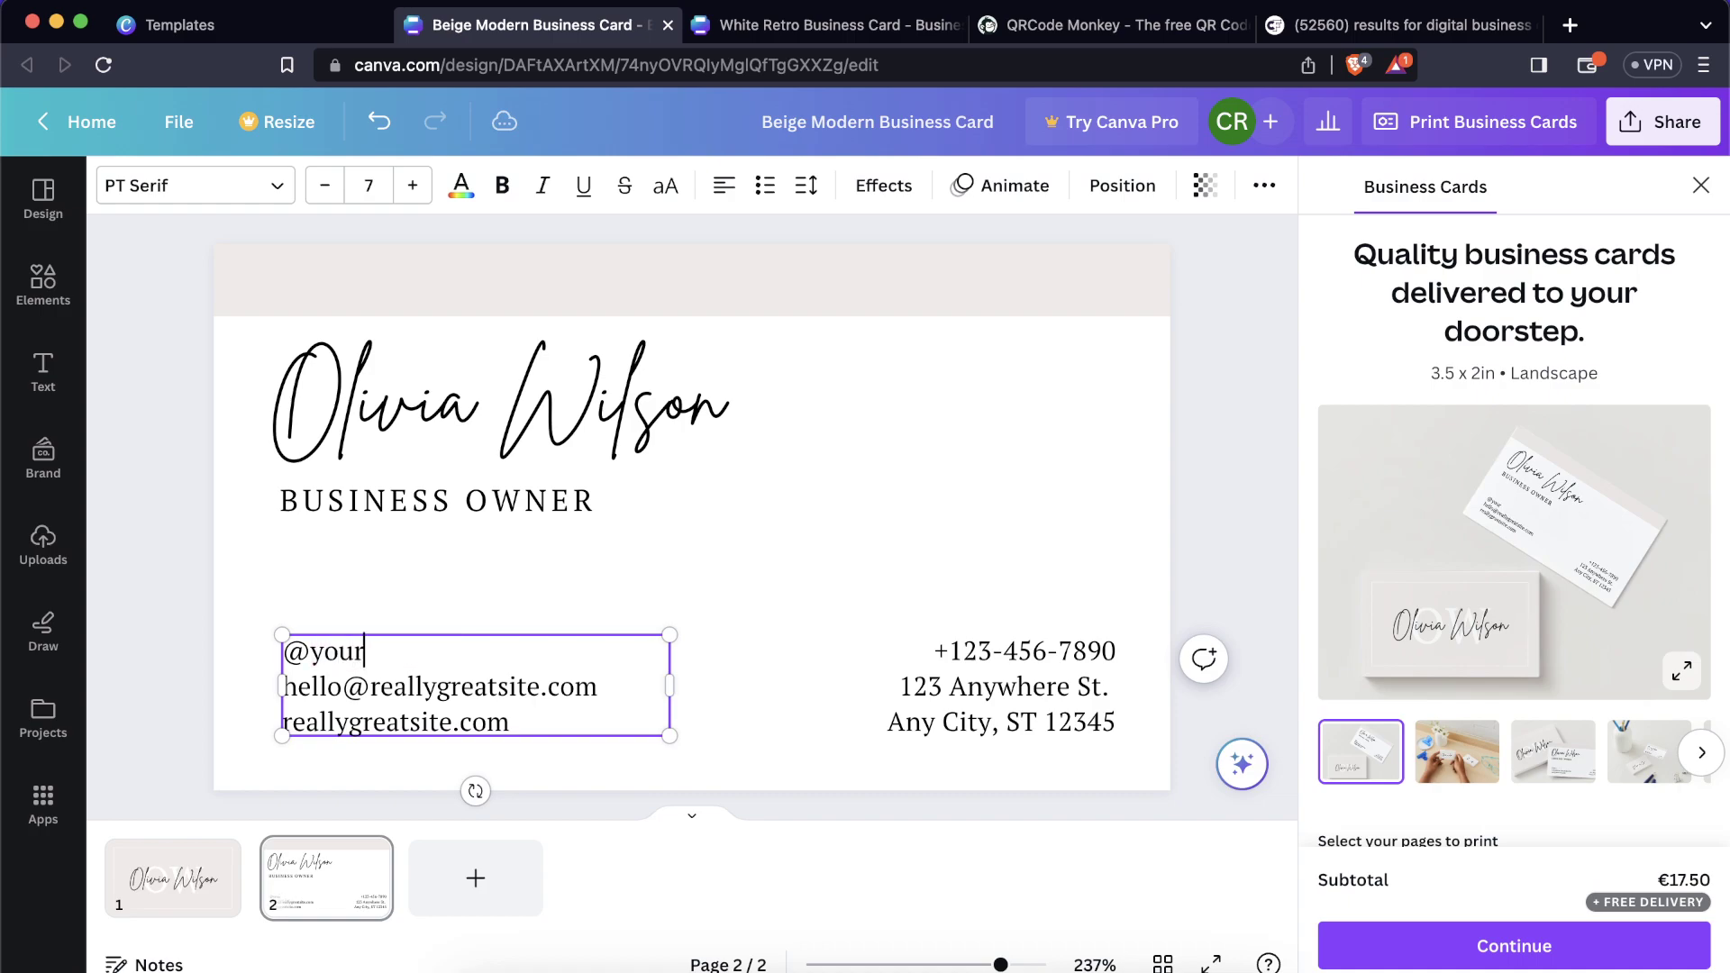
{"action": "type", "text": "instagram"}
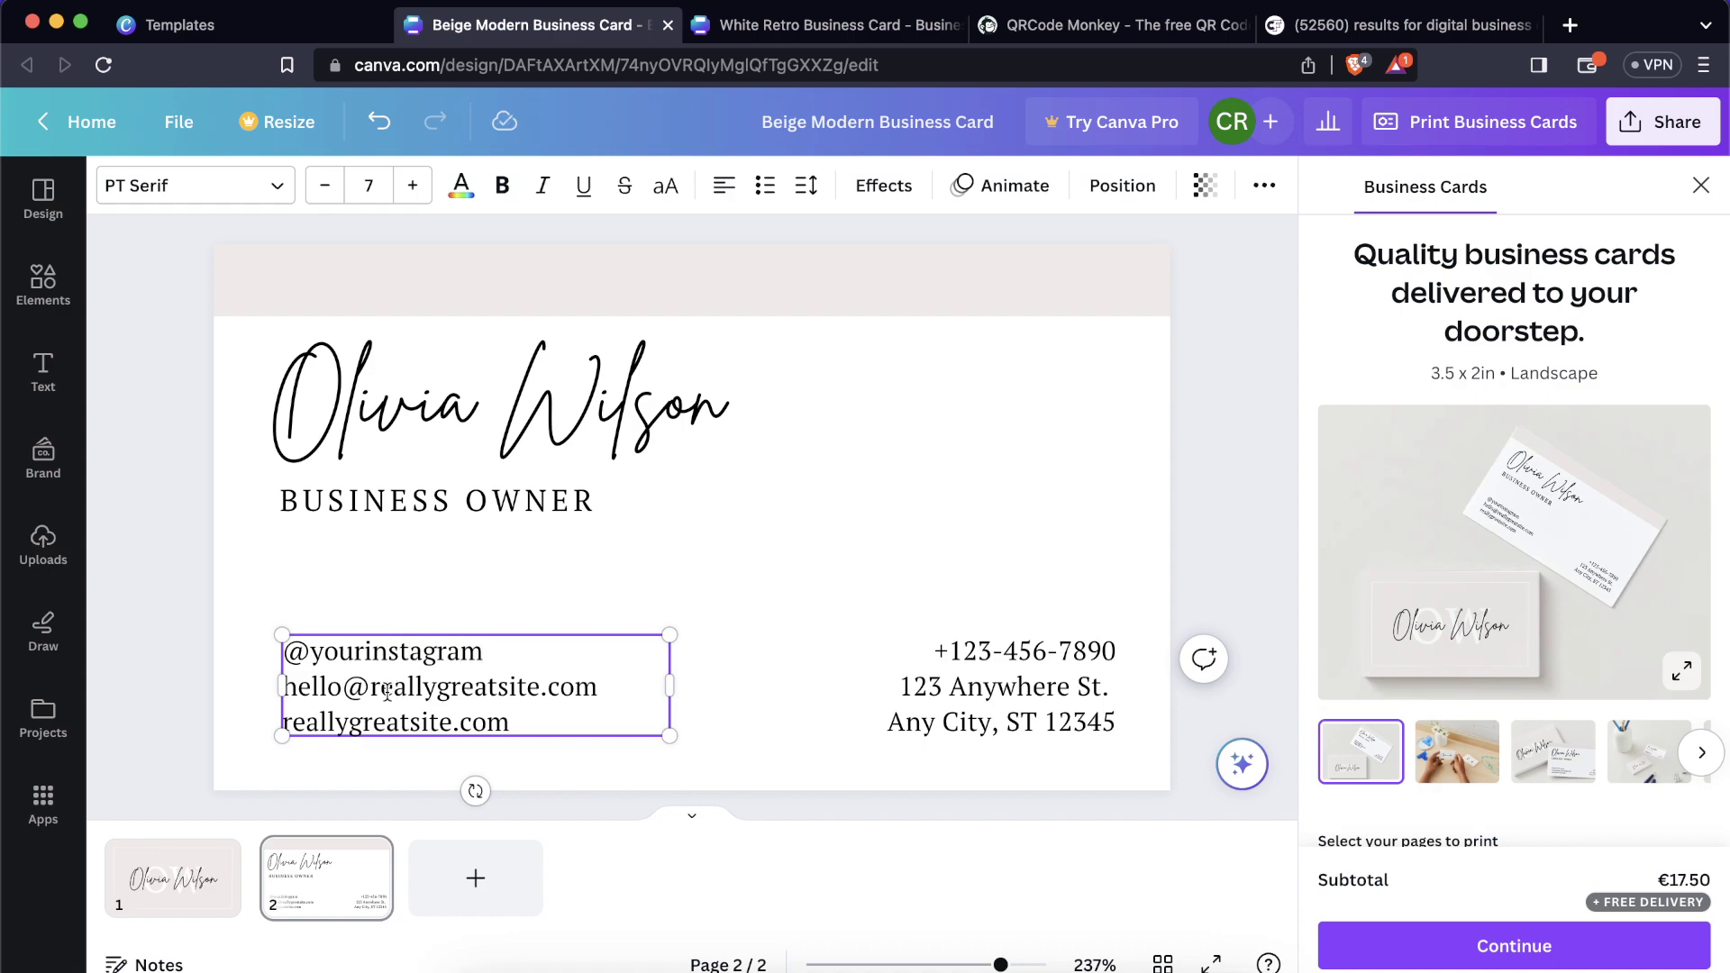
Set the card's website line to yourwebsite.com and change the domain of the e-mail line to yourwebsite.com.
{"action": "left_click_drag", "start_coordinate": [285, 726], "coordinate": [450, 728]}
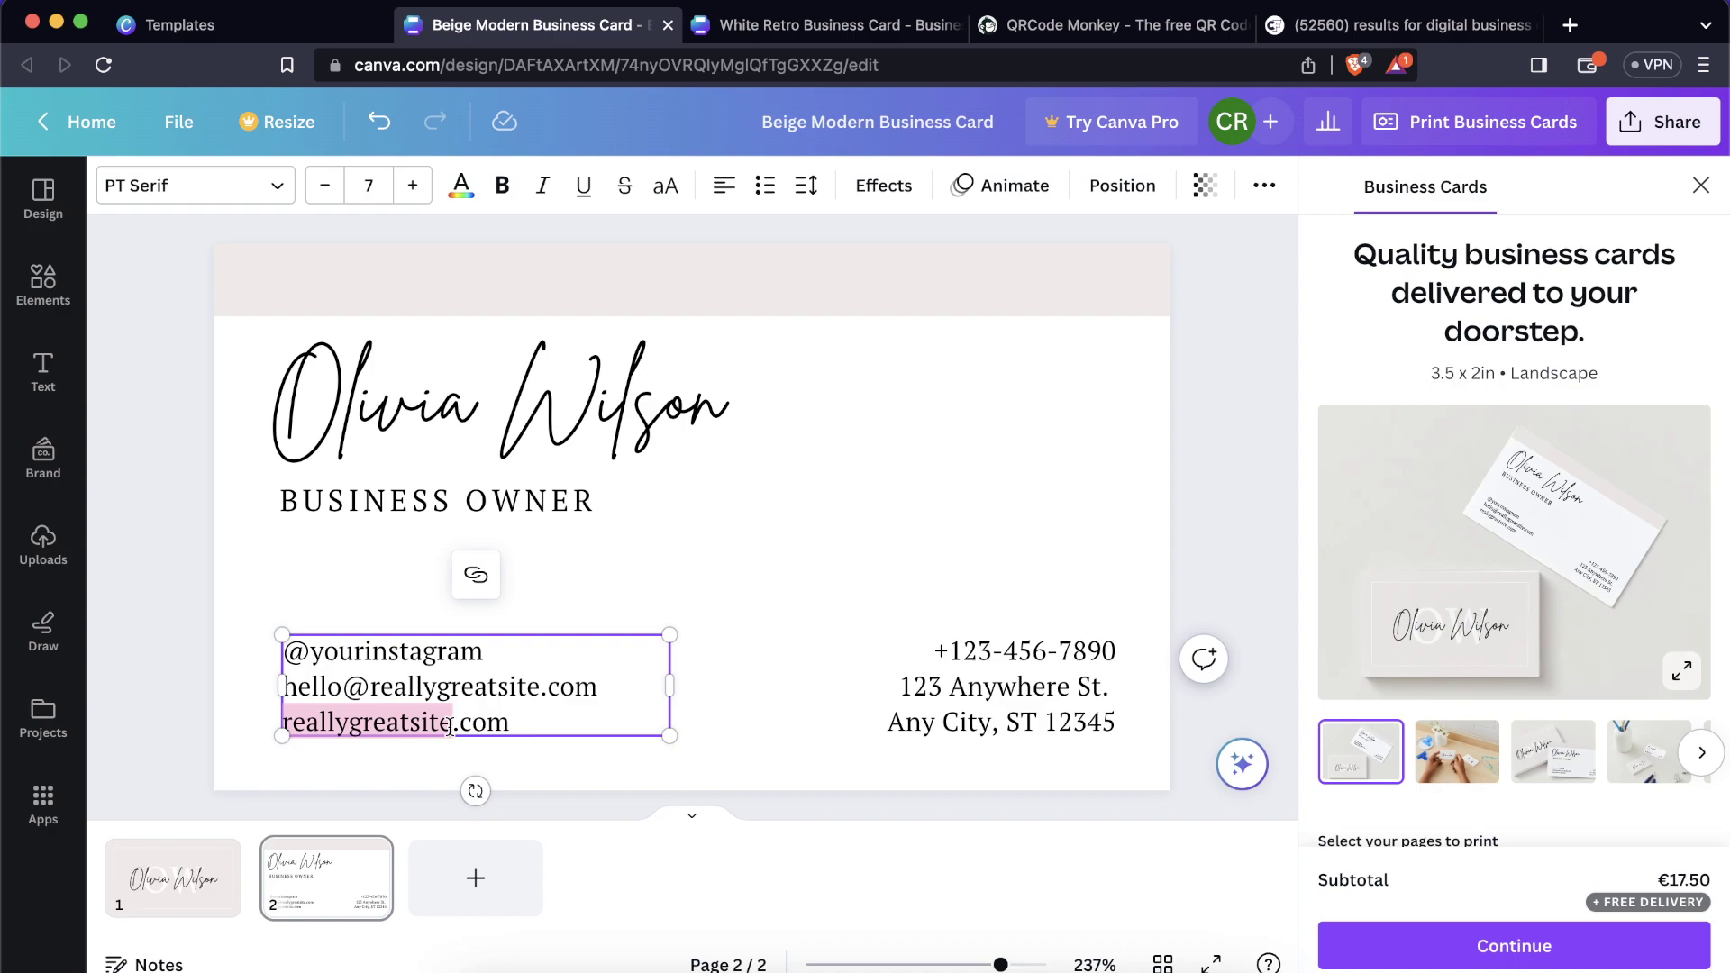
{"action": "type", "text": "yourwebsite"}
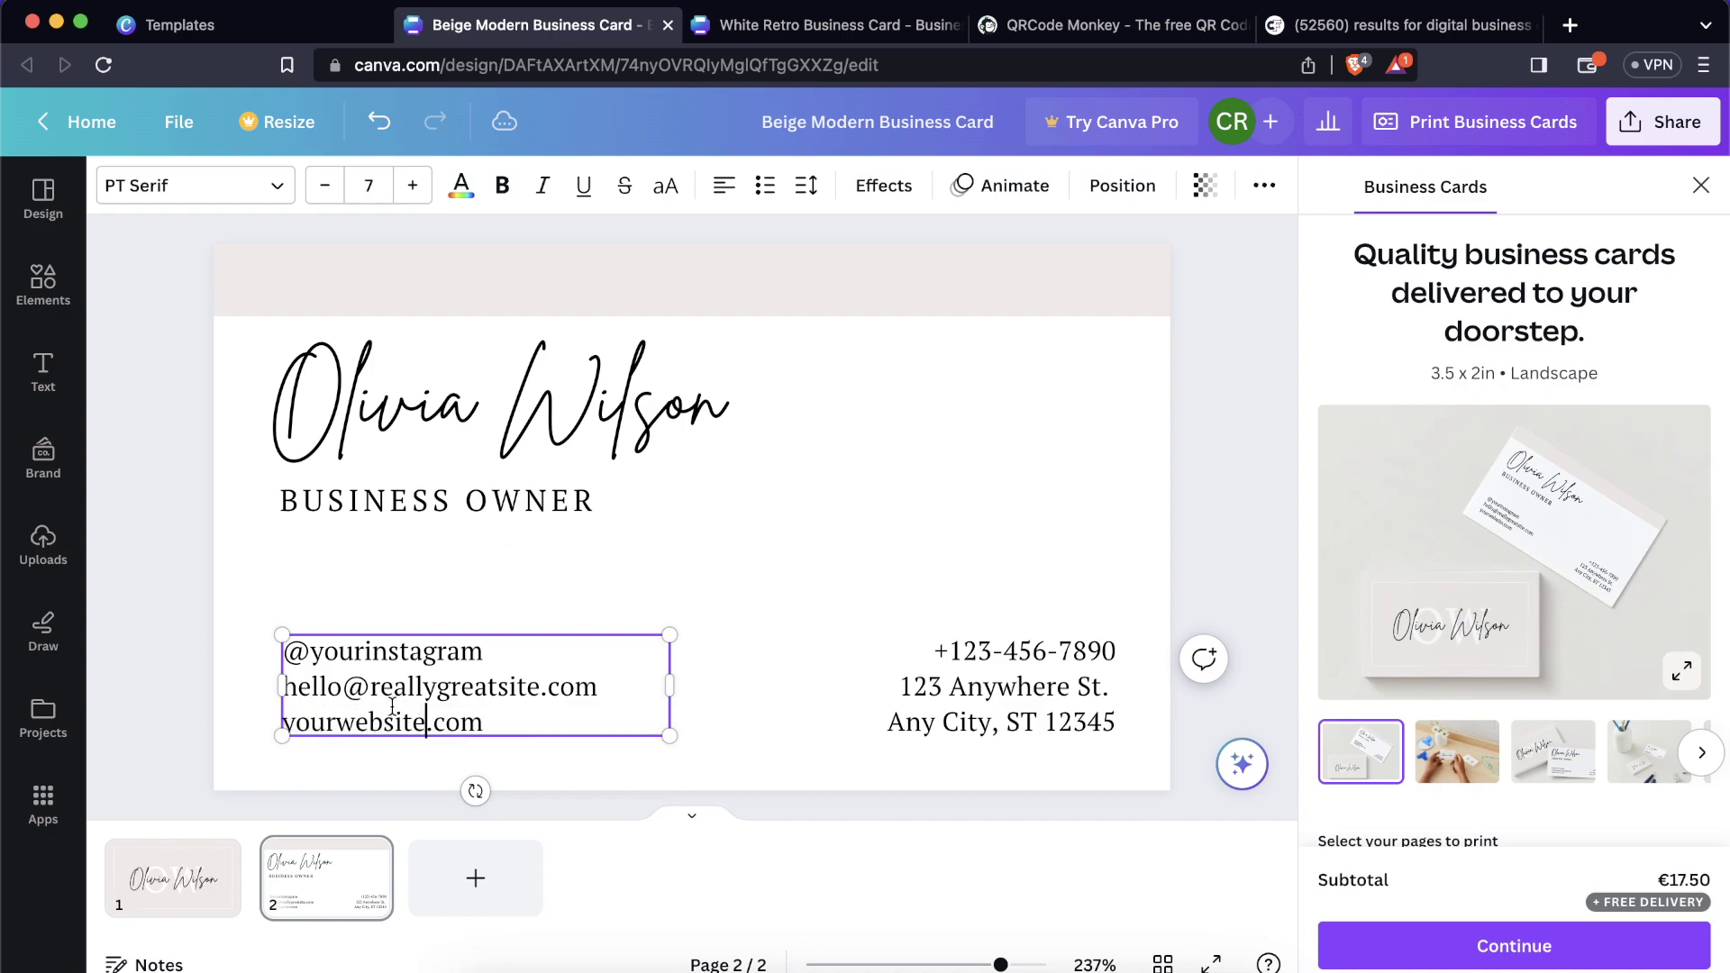
{"action": "left_click_drag", "start_coordinate": [369, 687], "coordinate": [541, 686]}
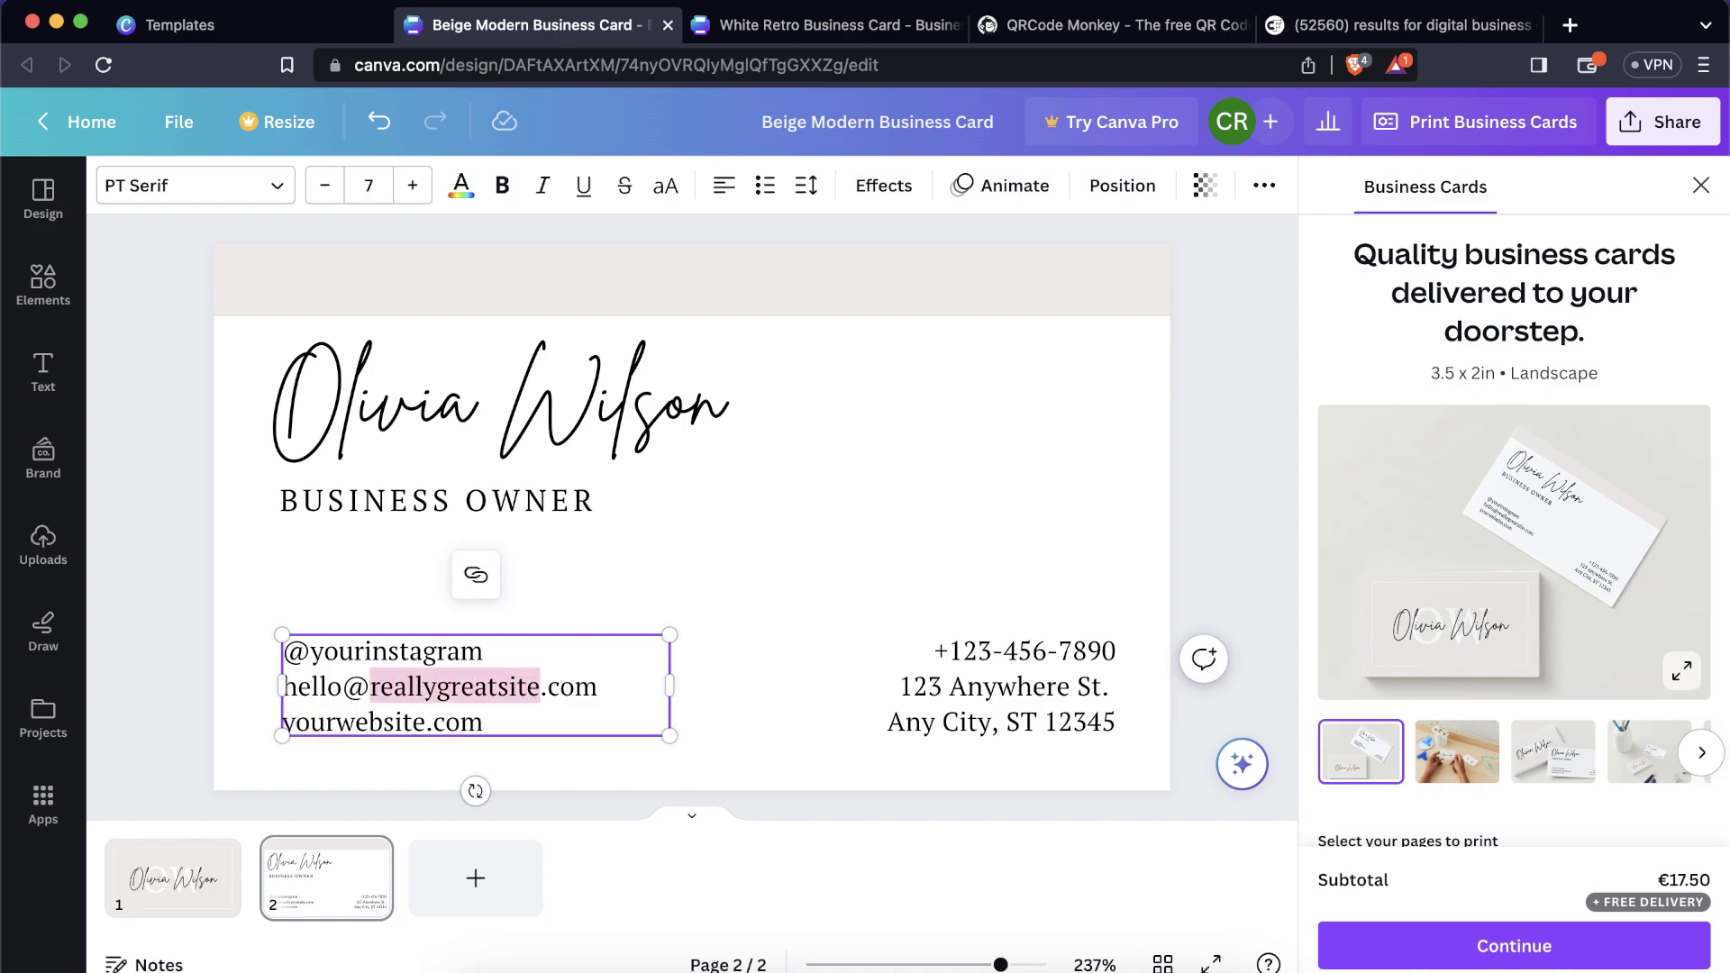
{"action": "type", "text": "yourwebsite"}
{"action": "left_click", "coordinate": [823, 560]}
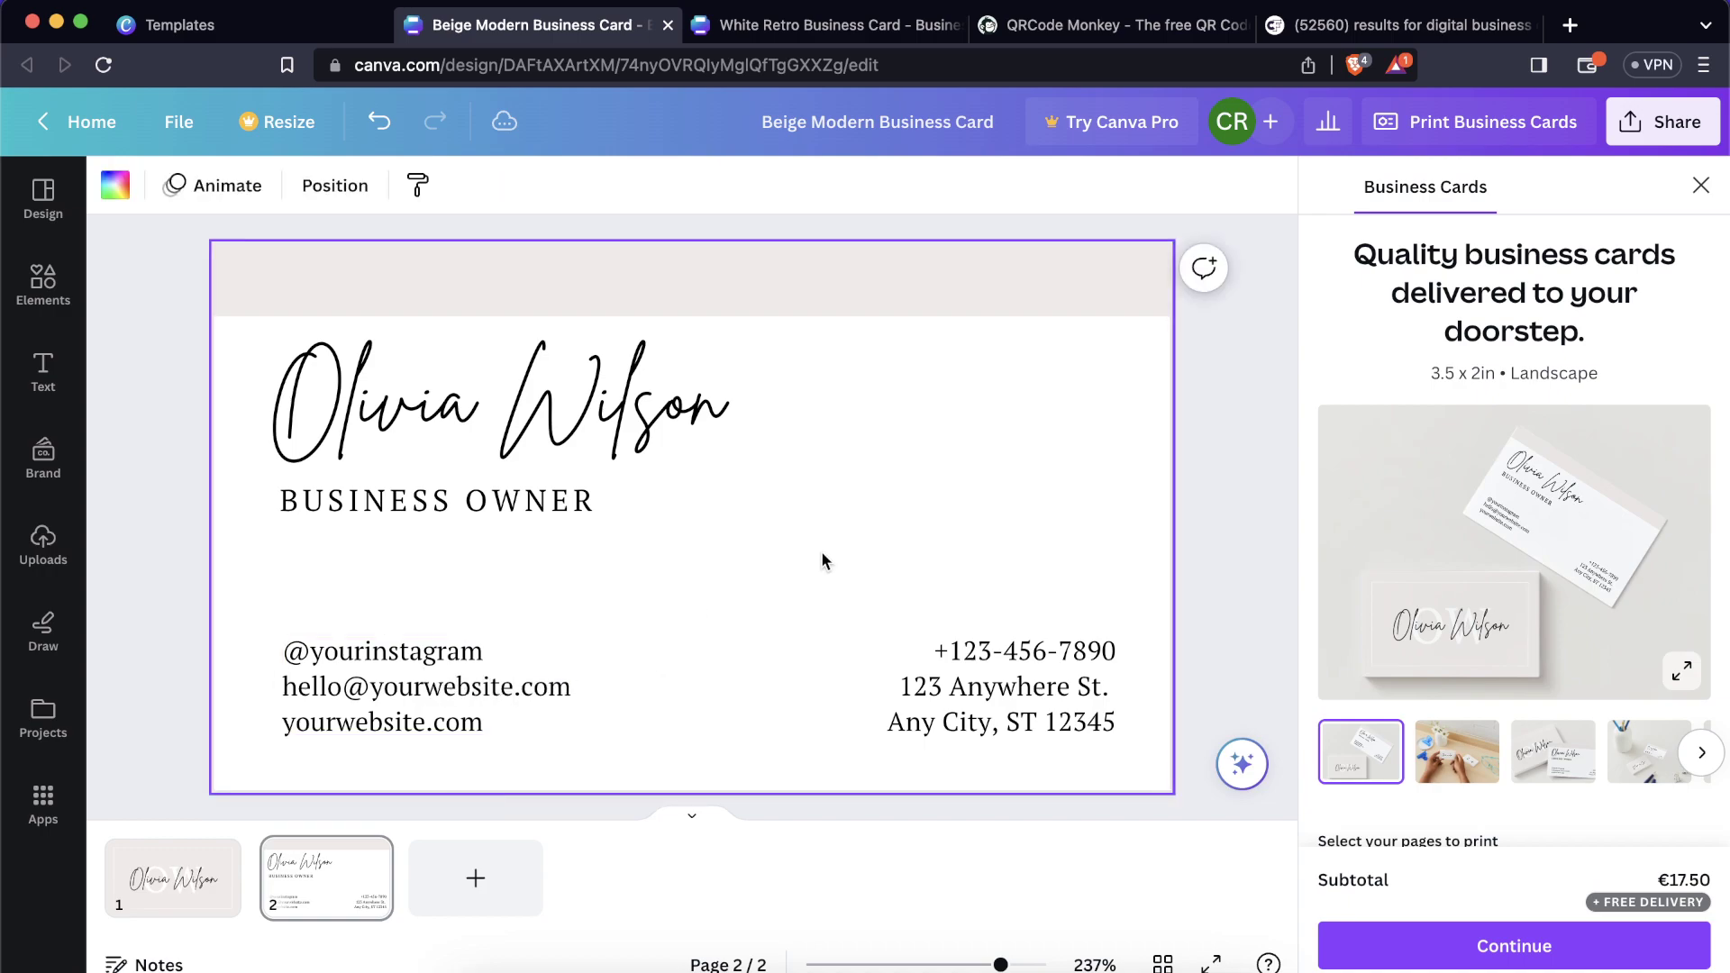
{"action": "triple_click", "coordinate": [936, 652]}
{"action": "left_click", "coordinate": [937, 653]}
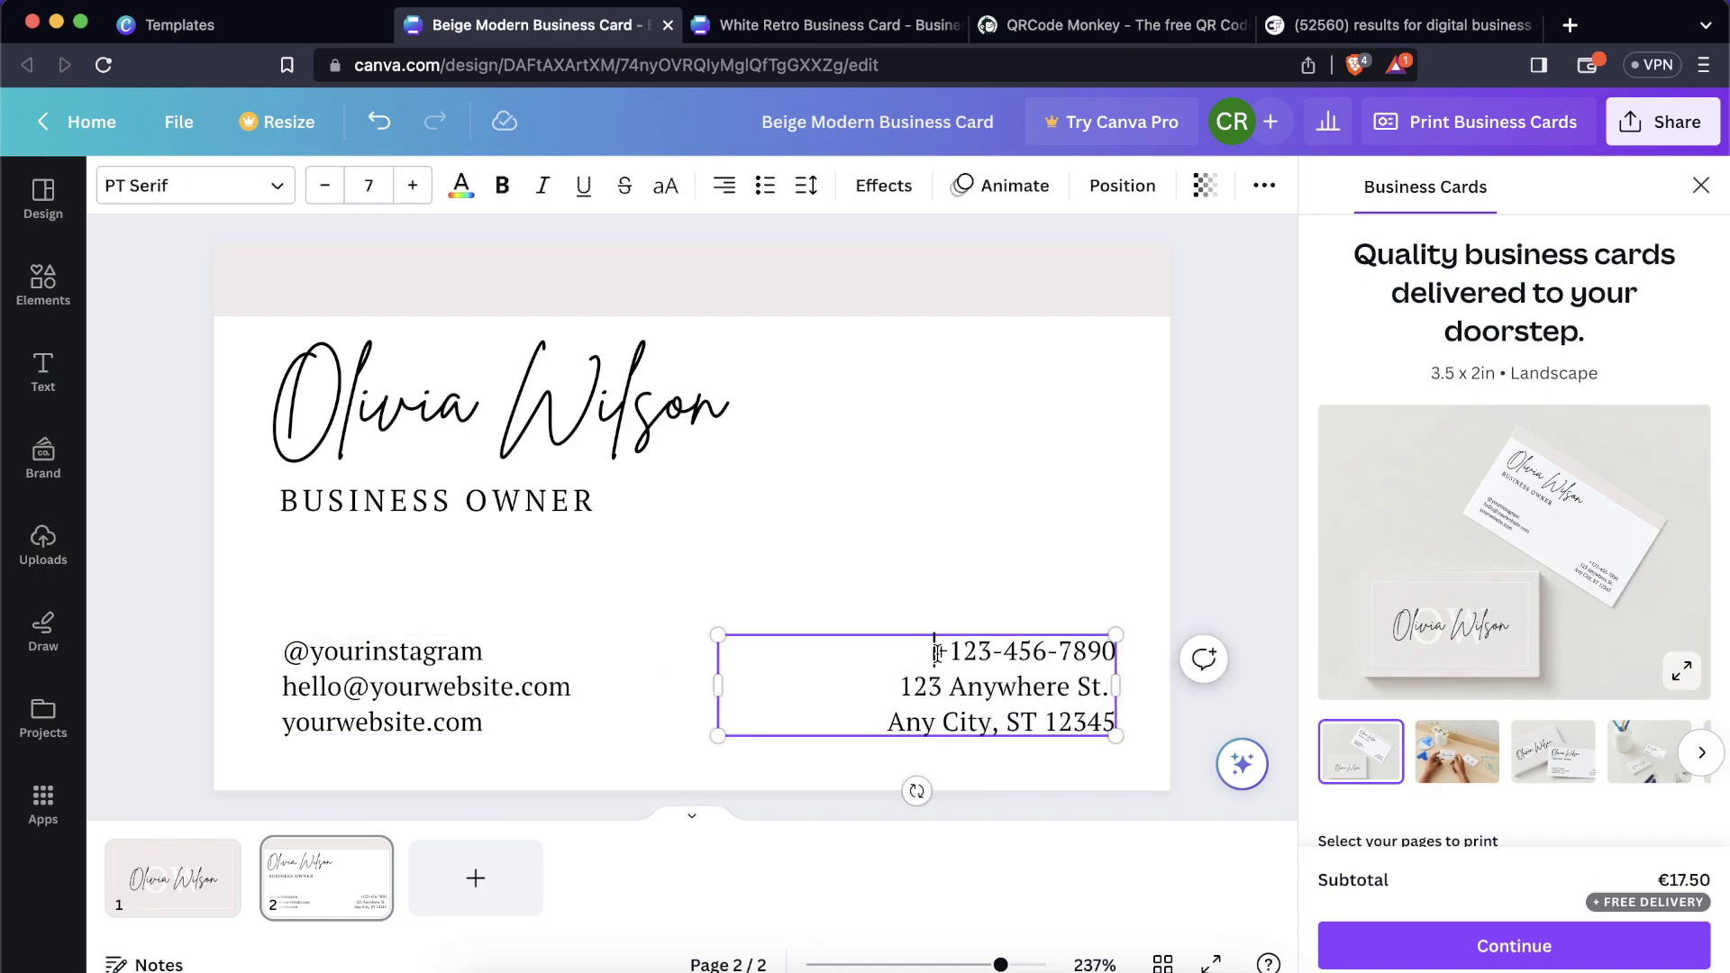
{"action": "left_click_drag", "start_coordinate": [900, 686], "coordinate": [1081, 717]}
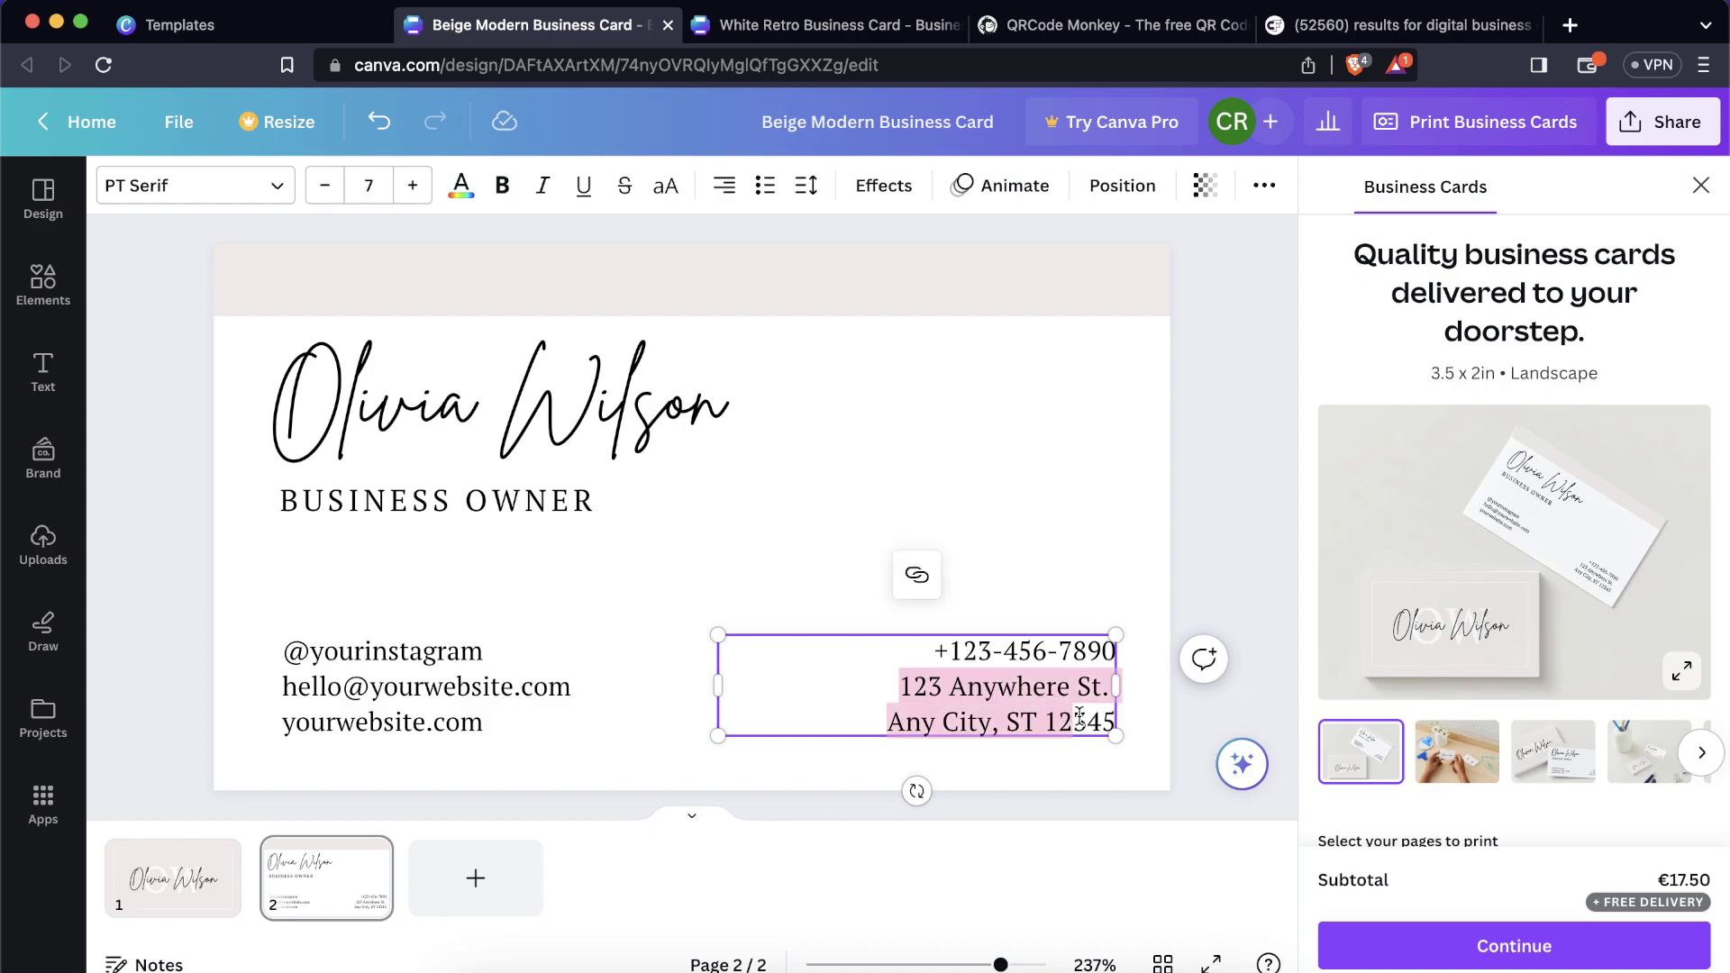
{"action": "left_click", "coordinate": [1080, 716]}
{"action": "left_click", "coordinate": [1057, 533]}
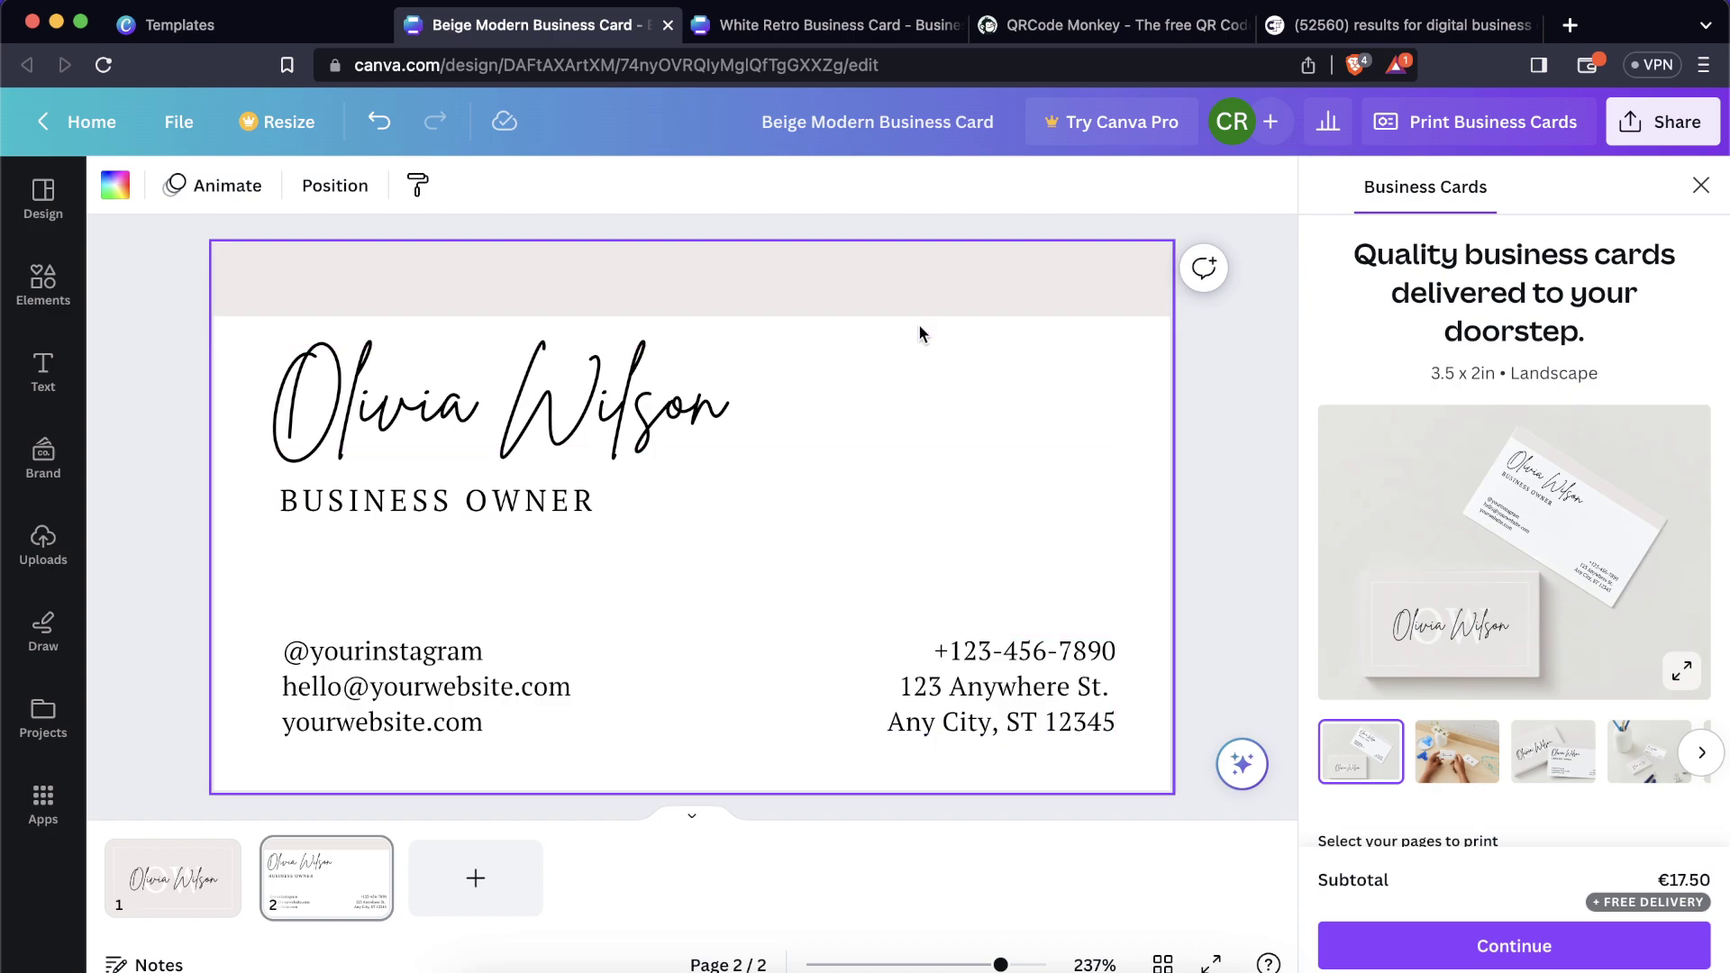
Switch to QRCode Monkey, review the URL content for the QR code, and open its color settings.
{"action": "left_click", "coordinate": [1158, 36]}
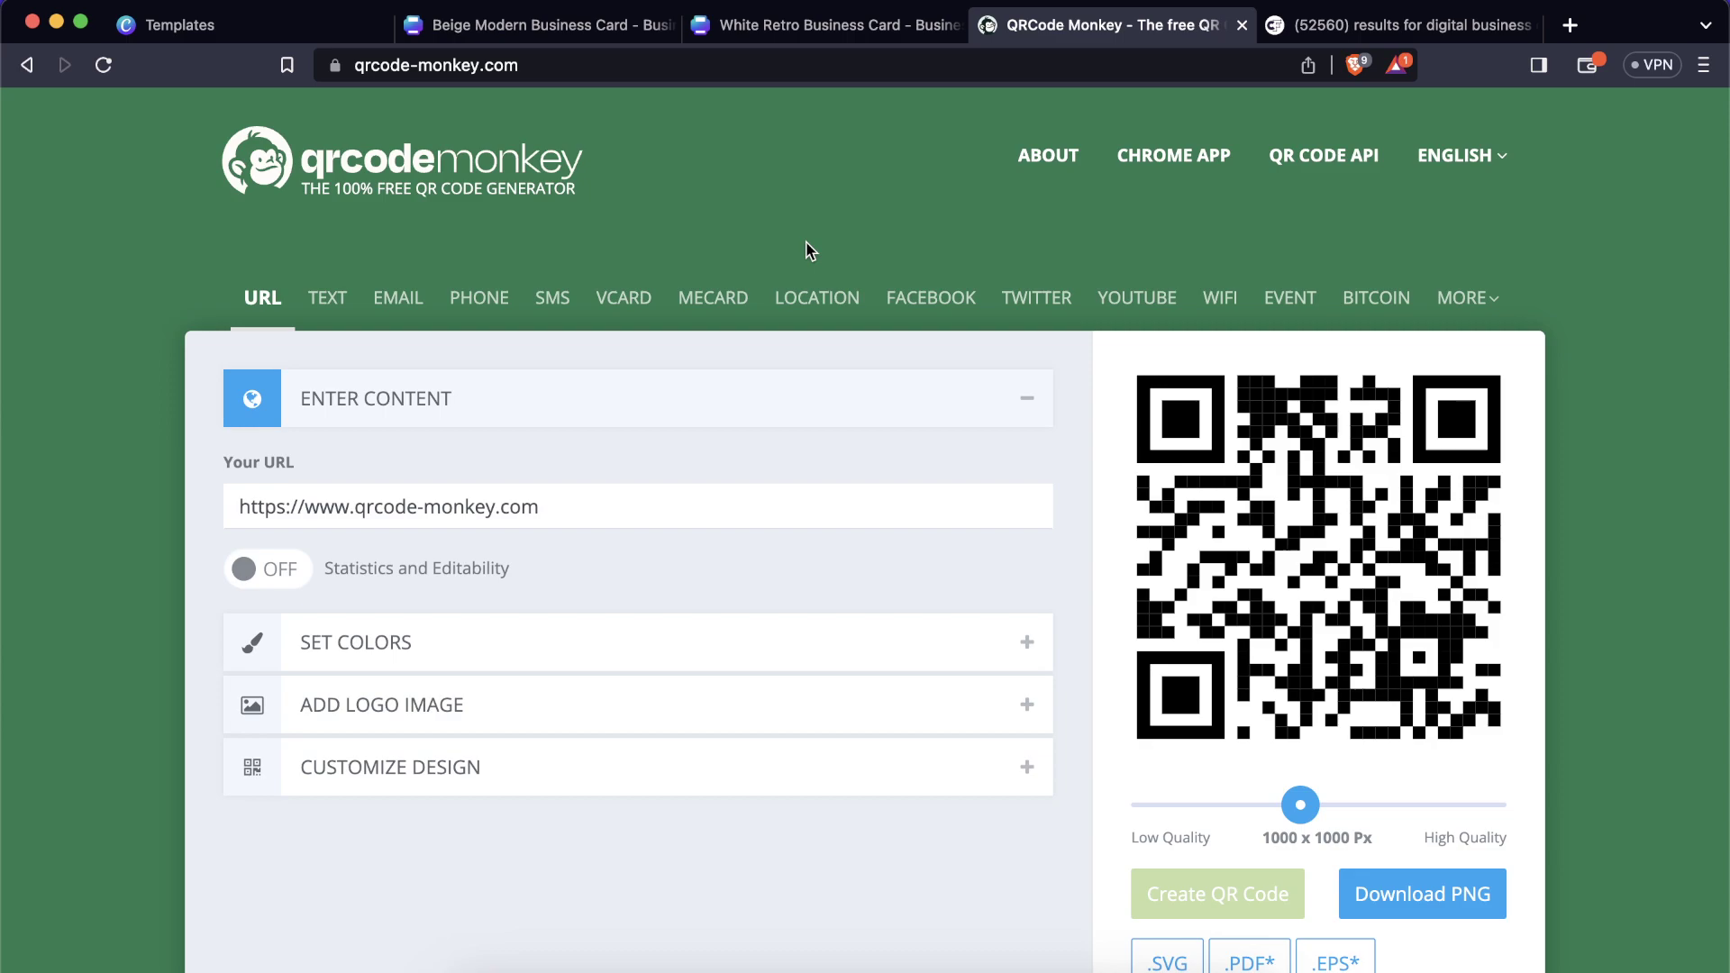
{"action": "scroll", "coordinate": [770, 495], "scroll_direction": "down", "scroll_amount": 2}
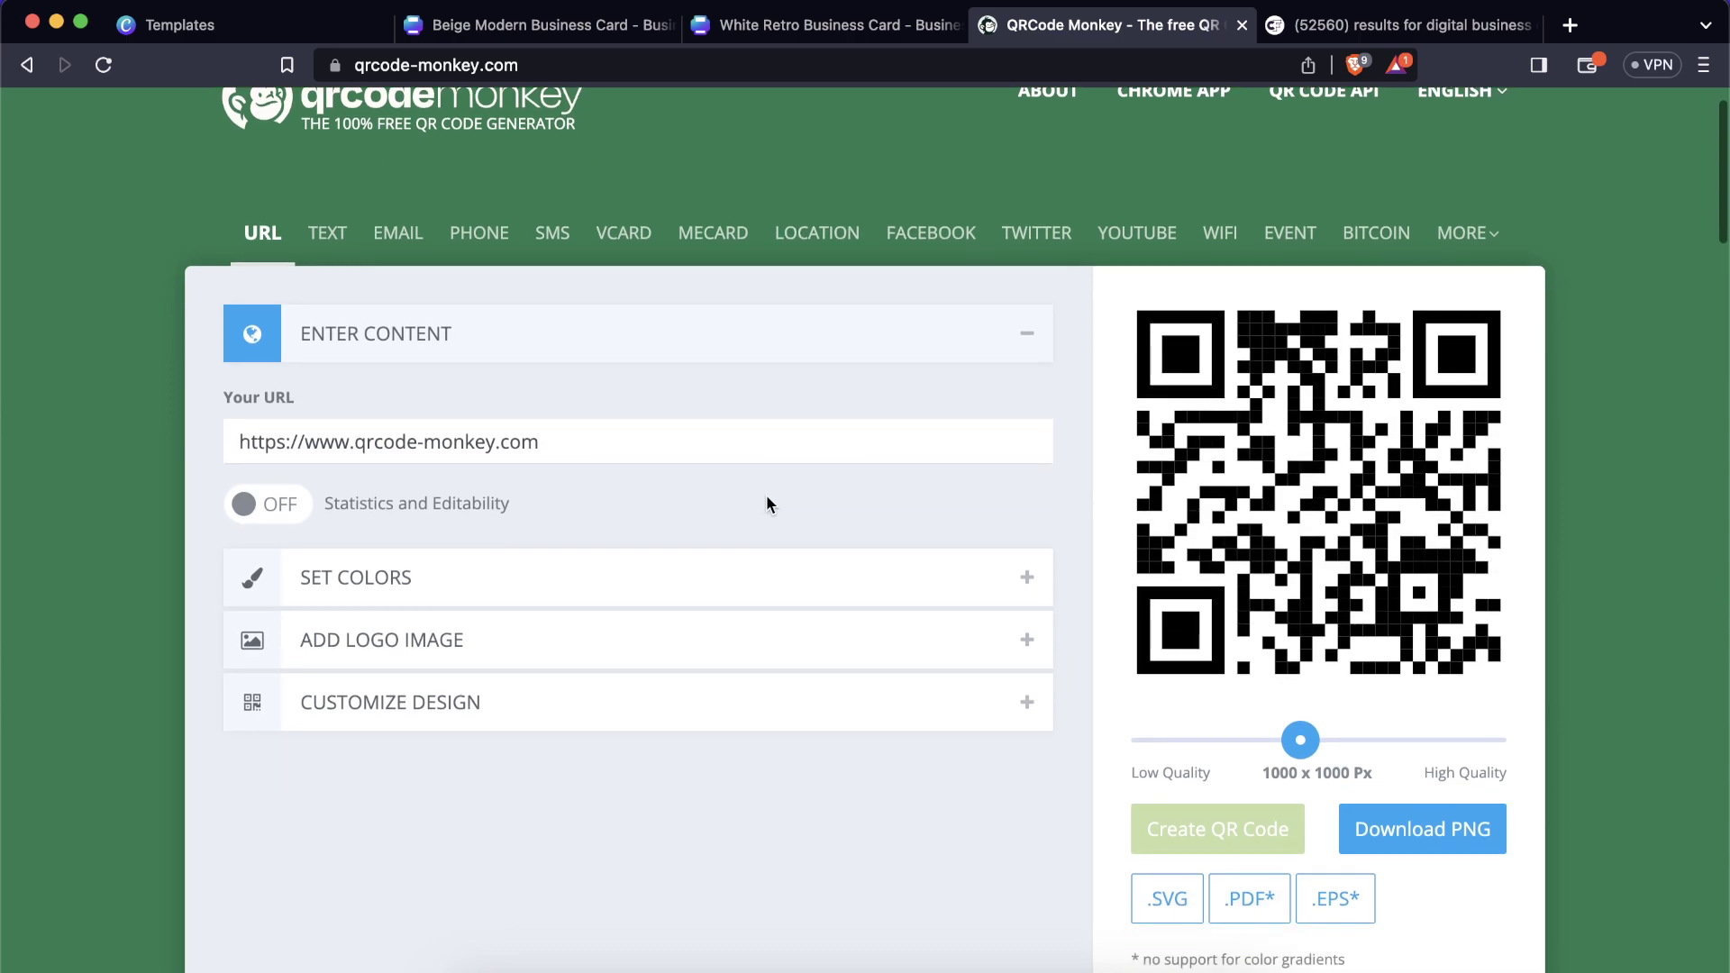
{"action": "triple_click", "coordinate": [720, 444]}
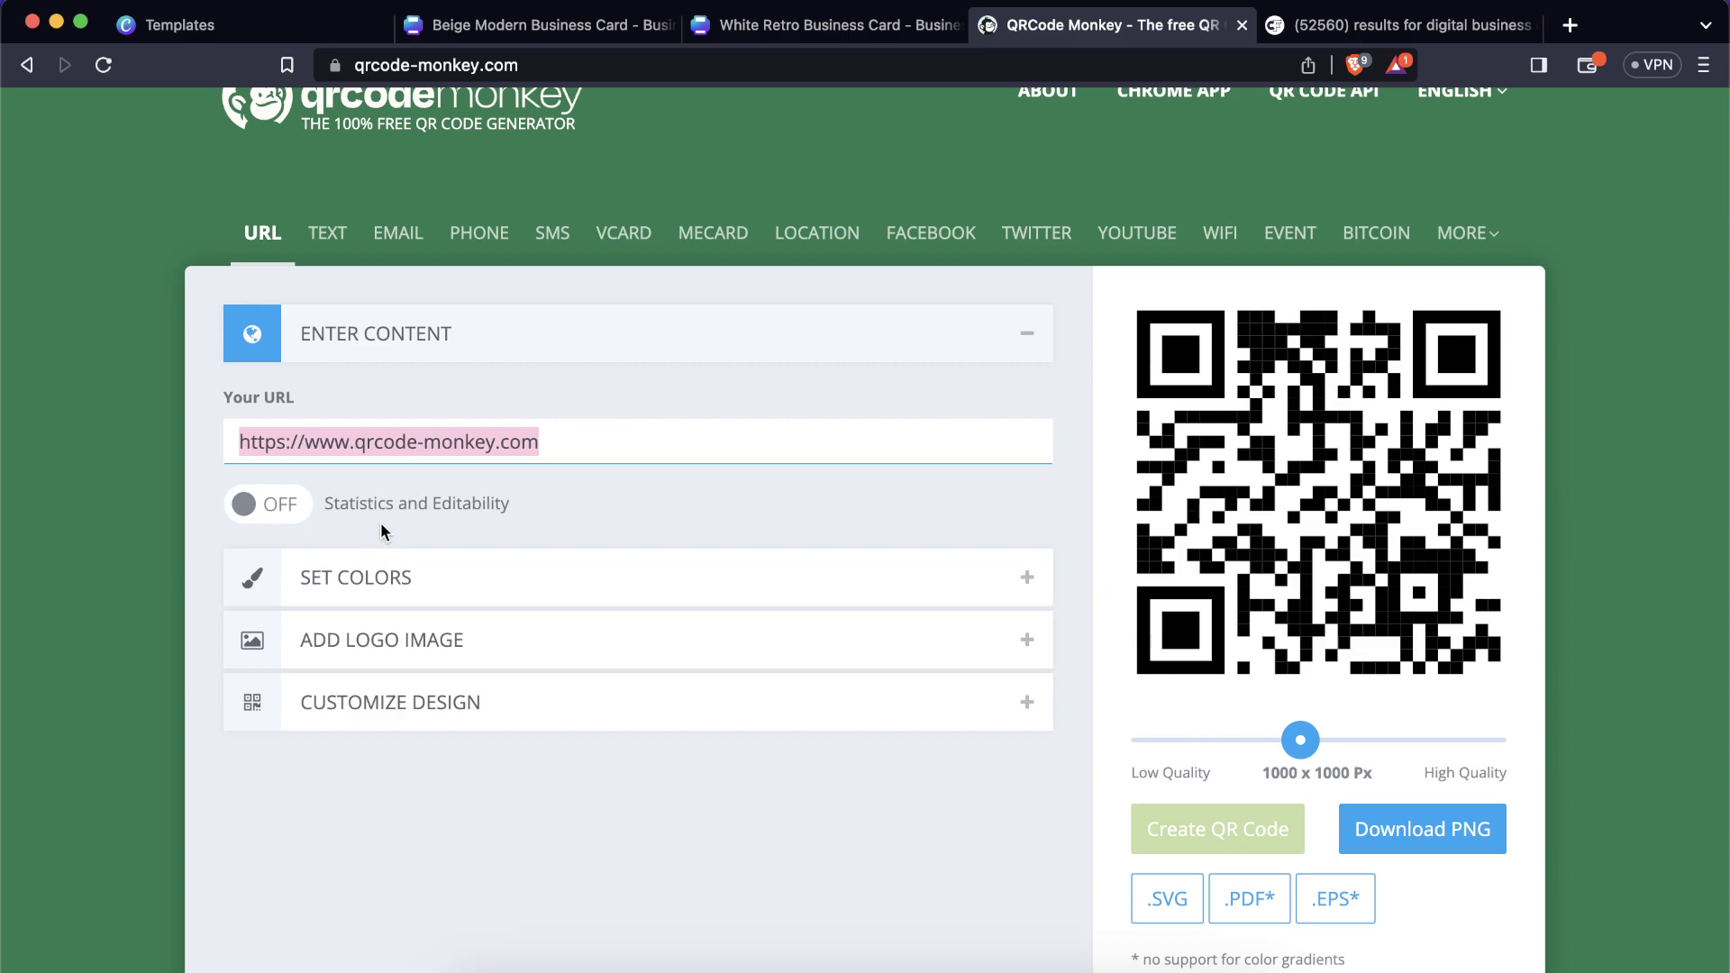
{"action": "left_click", "coordinate": [250, 441]}
{"action": "left_click_drag", "start_coordinate": [238, 441], "coordinate": [549, 431]}
{"action": "left_click", "coordinate": [576, 573]}
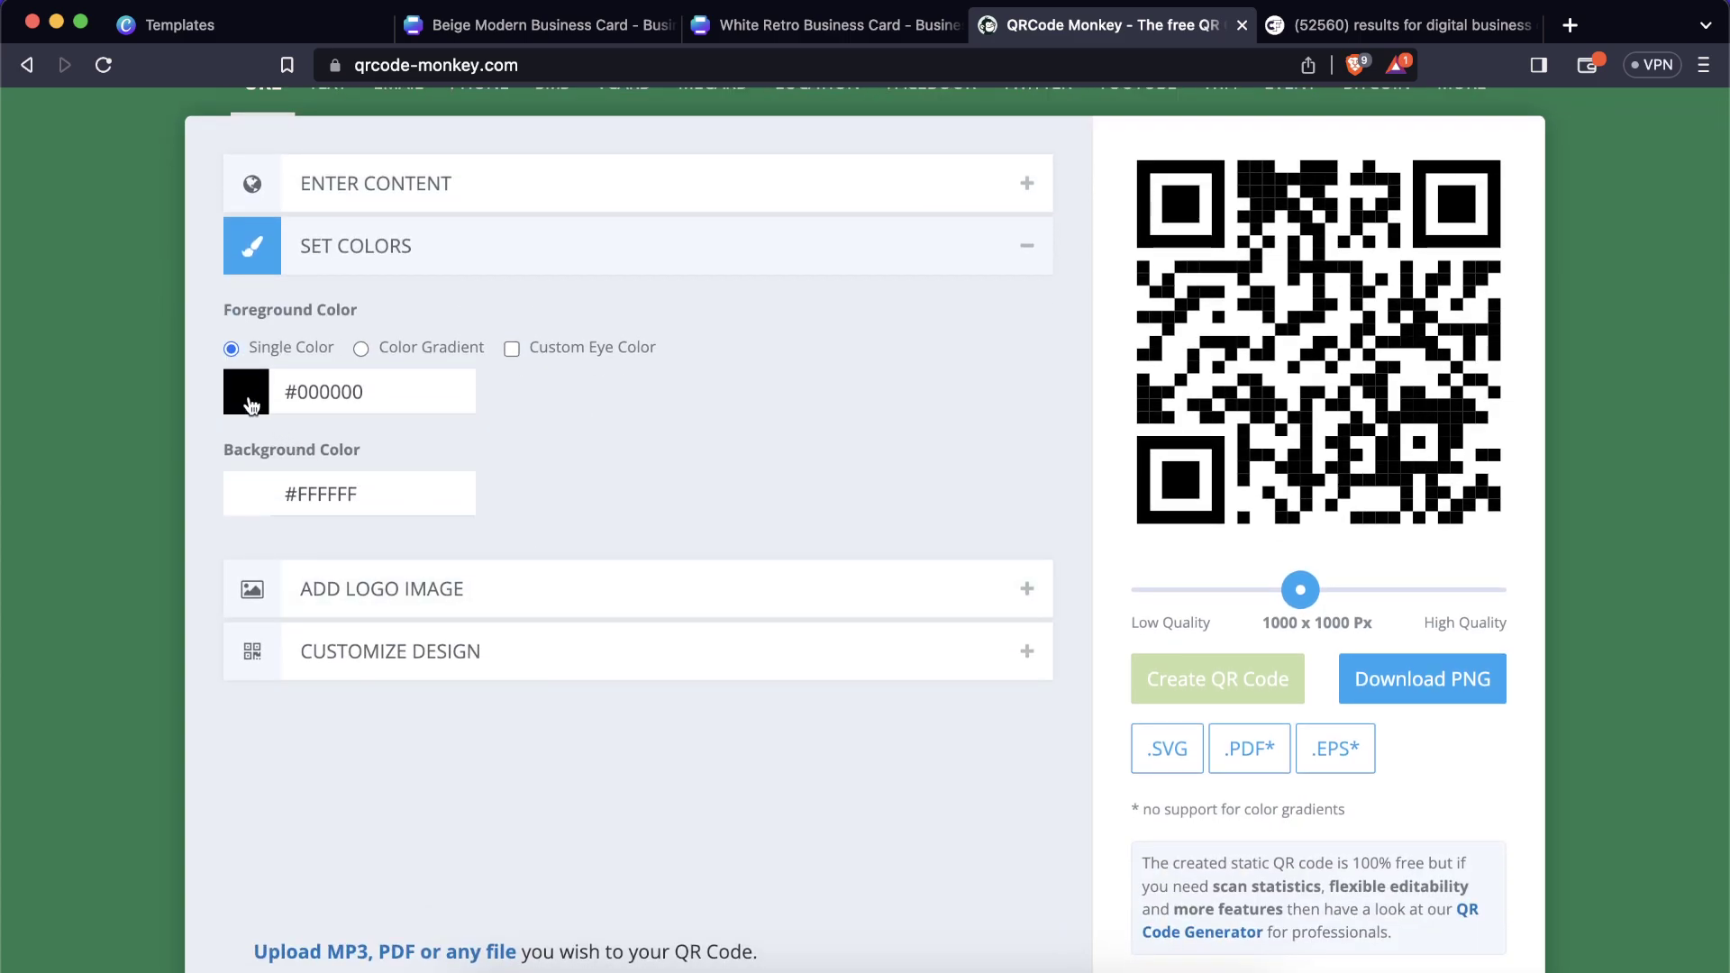
Check the business card's beige band in Canva and try #DFD9DA as the QR code's foreground color in QRCode Monkey.
{"action": "left_click", "coordinate": [252, 406]}
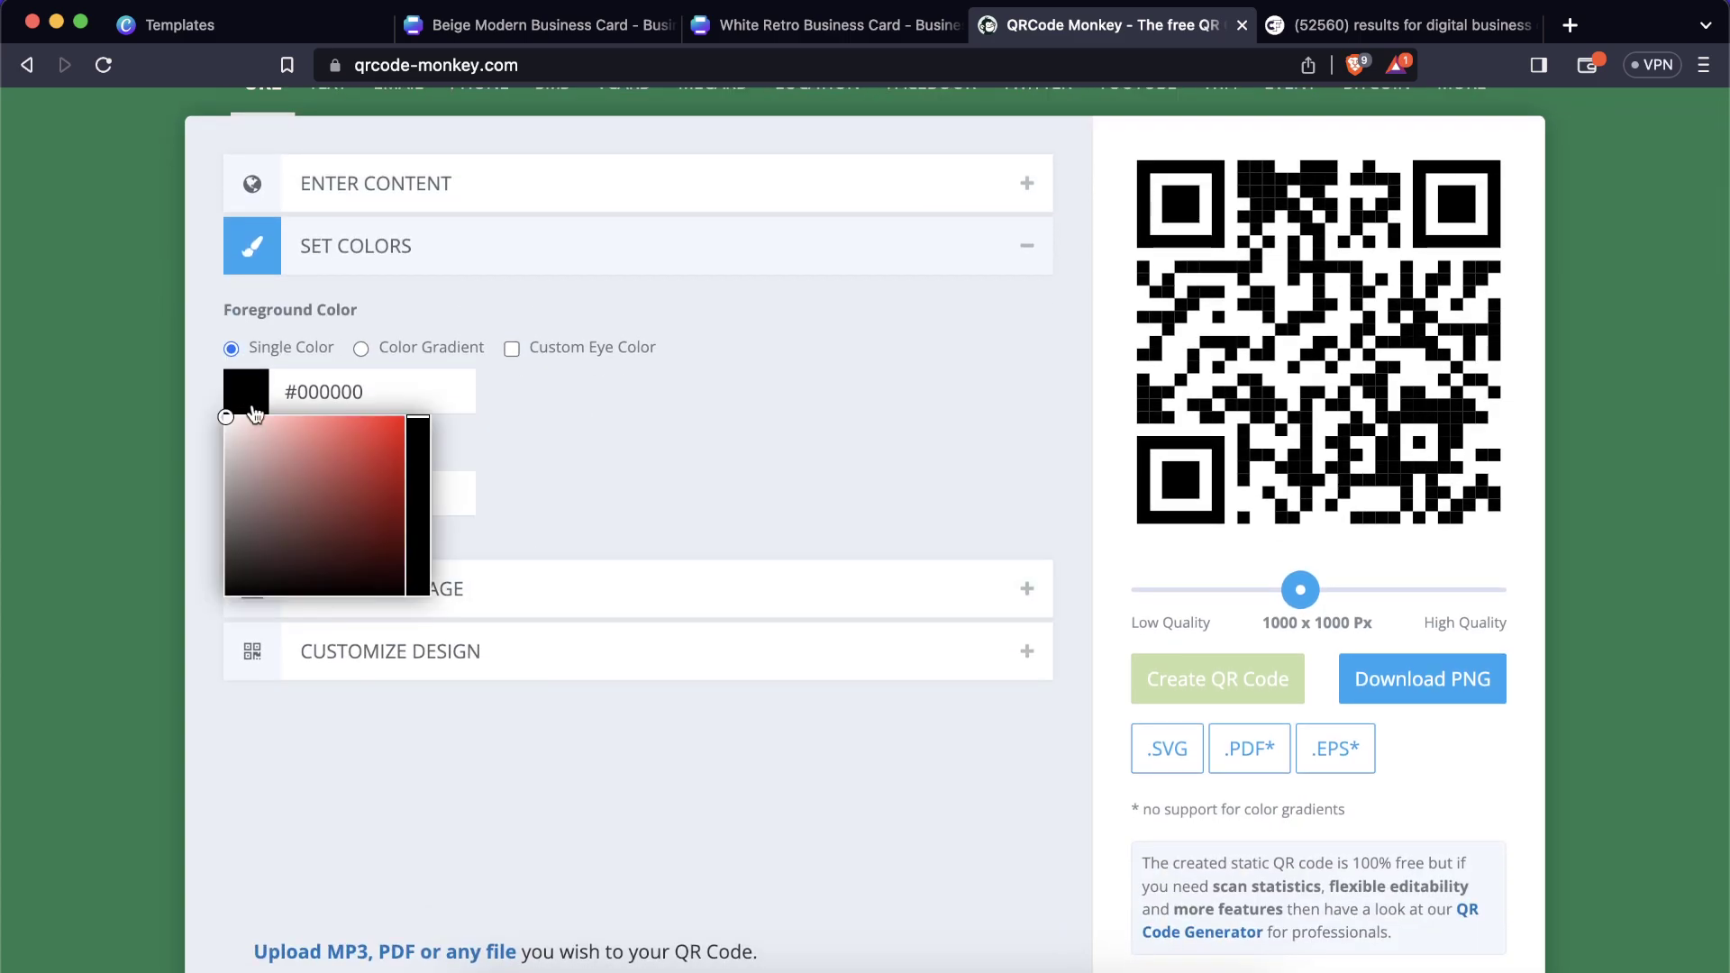
{"action": "left_click", "coordinate": [564, 34]}
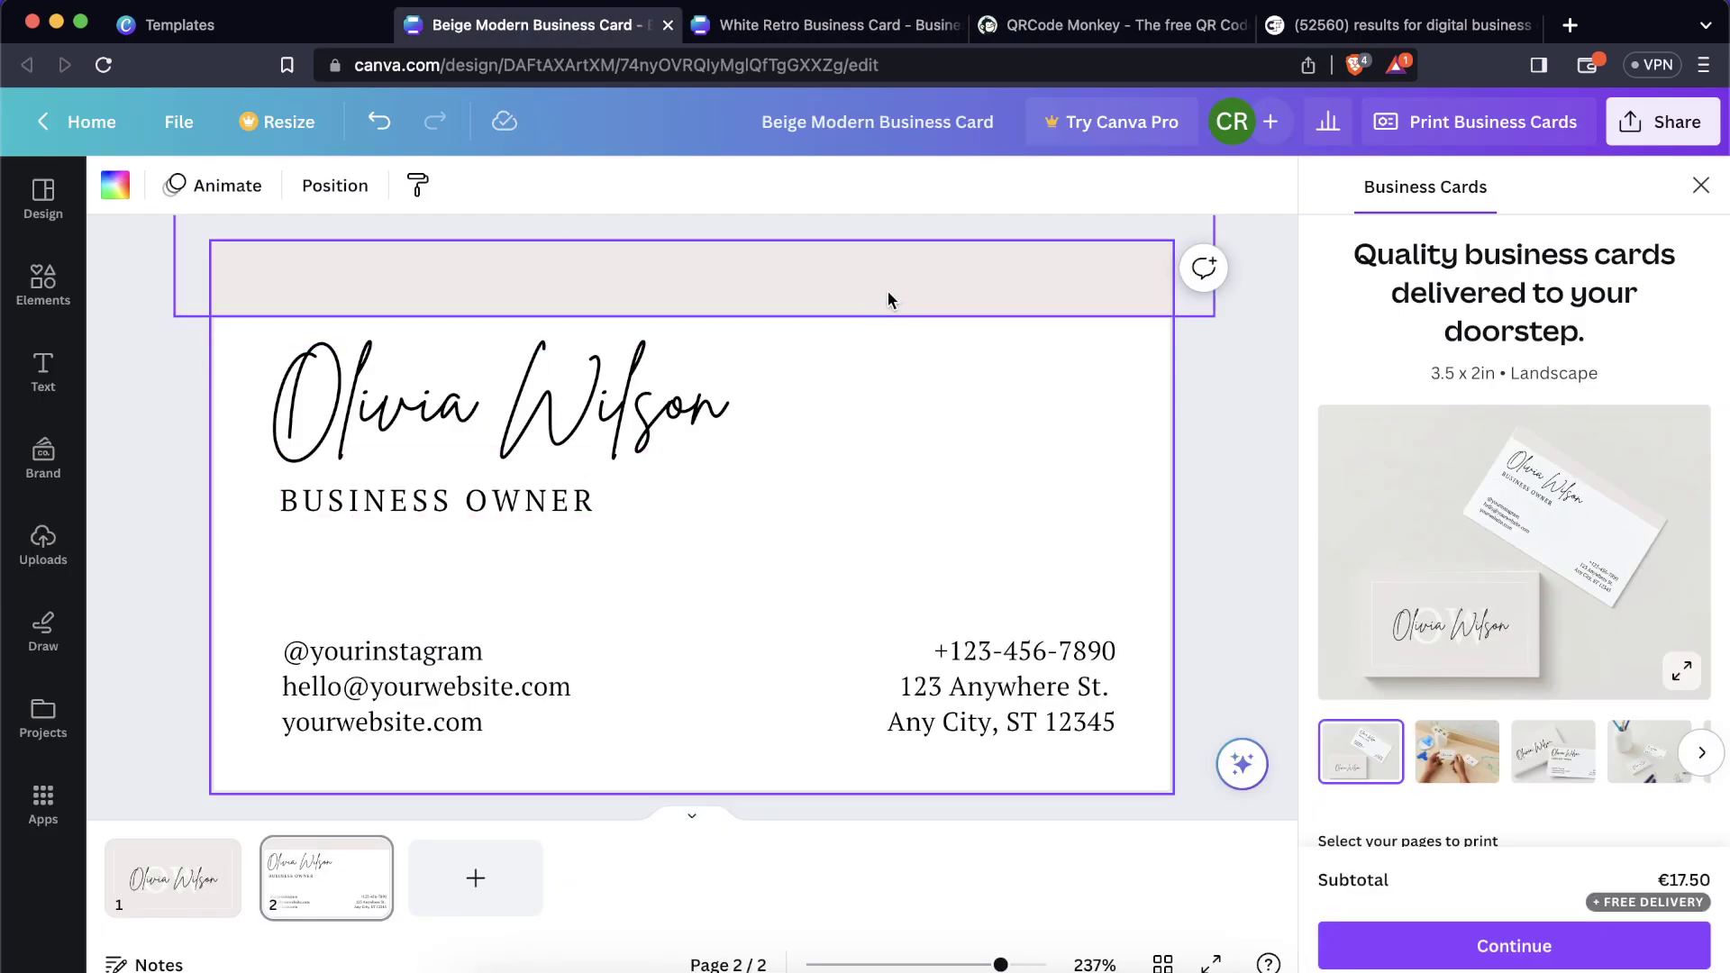
{"action": "left_click", "coordinate": [1110, 30]}
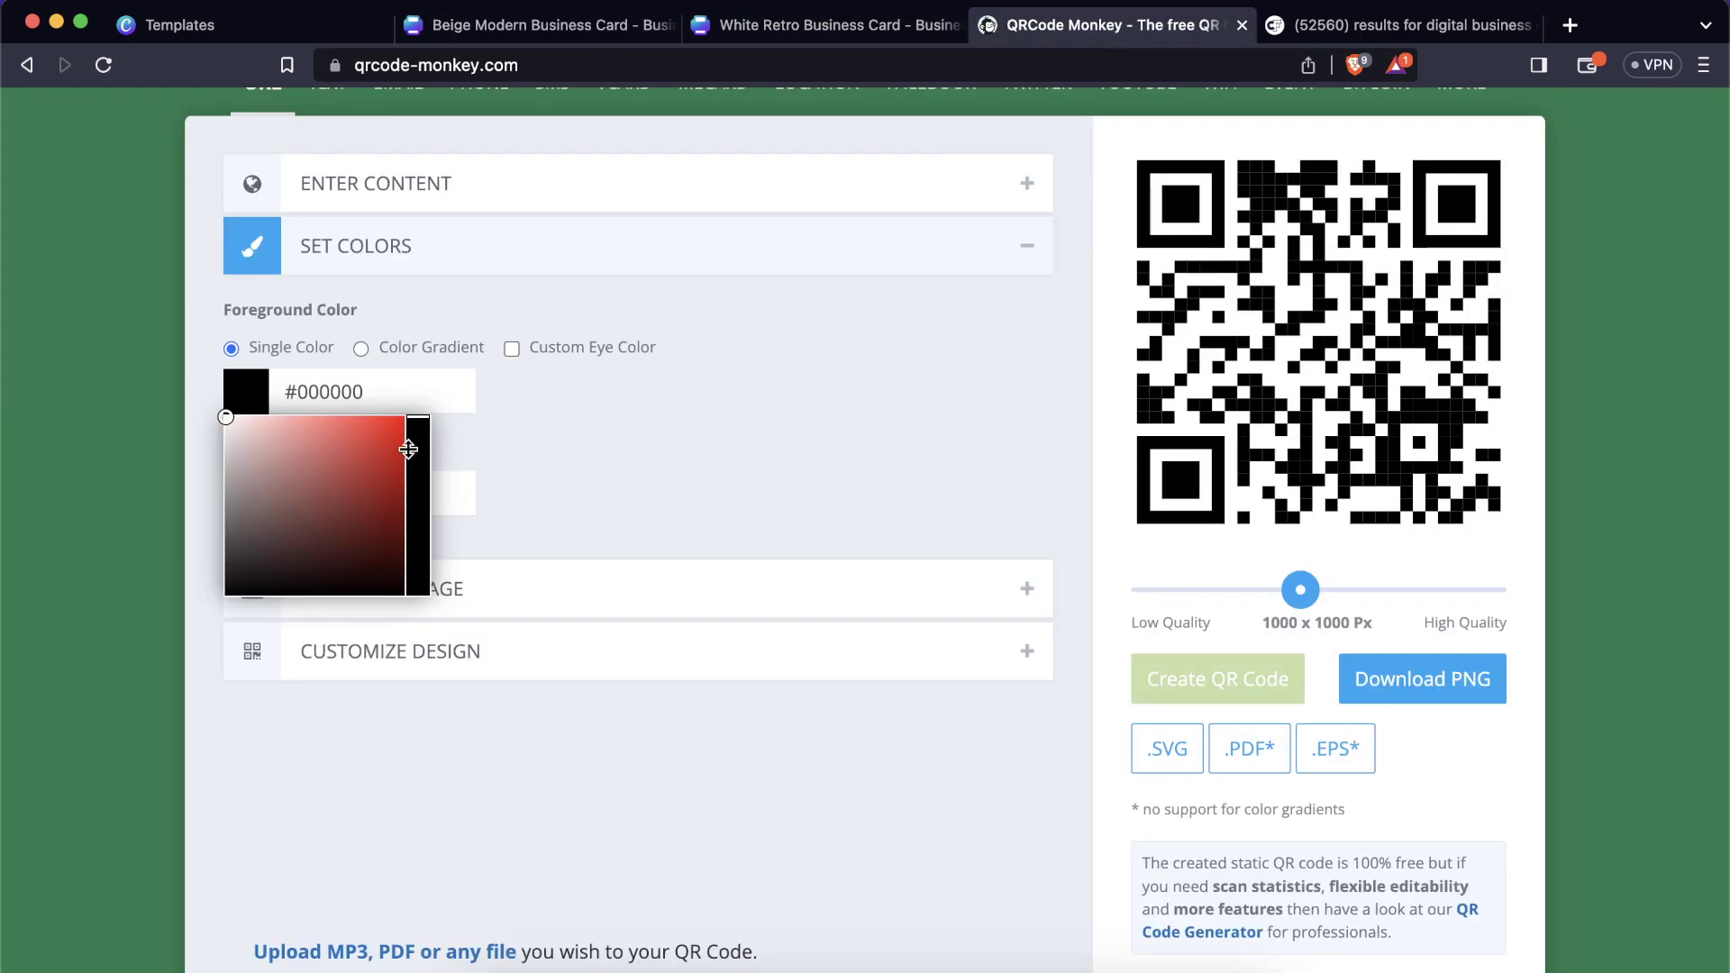
{"action": "left_click", "coordinate": [232, 429]}
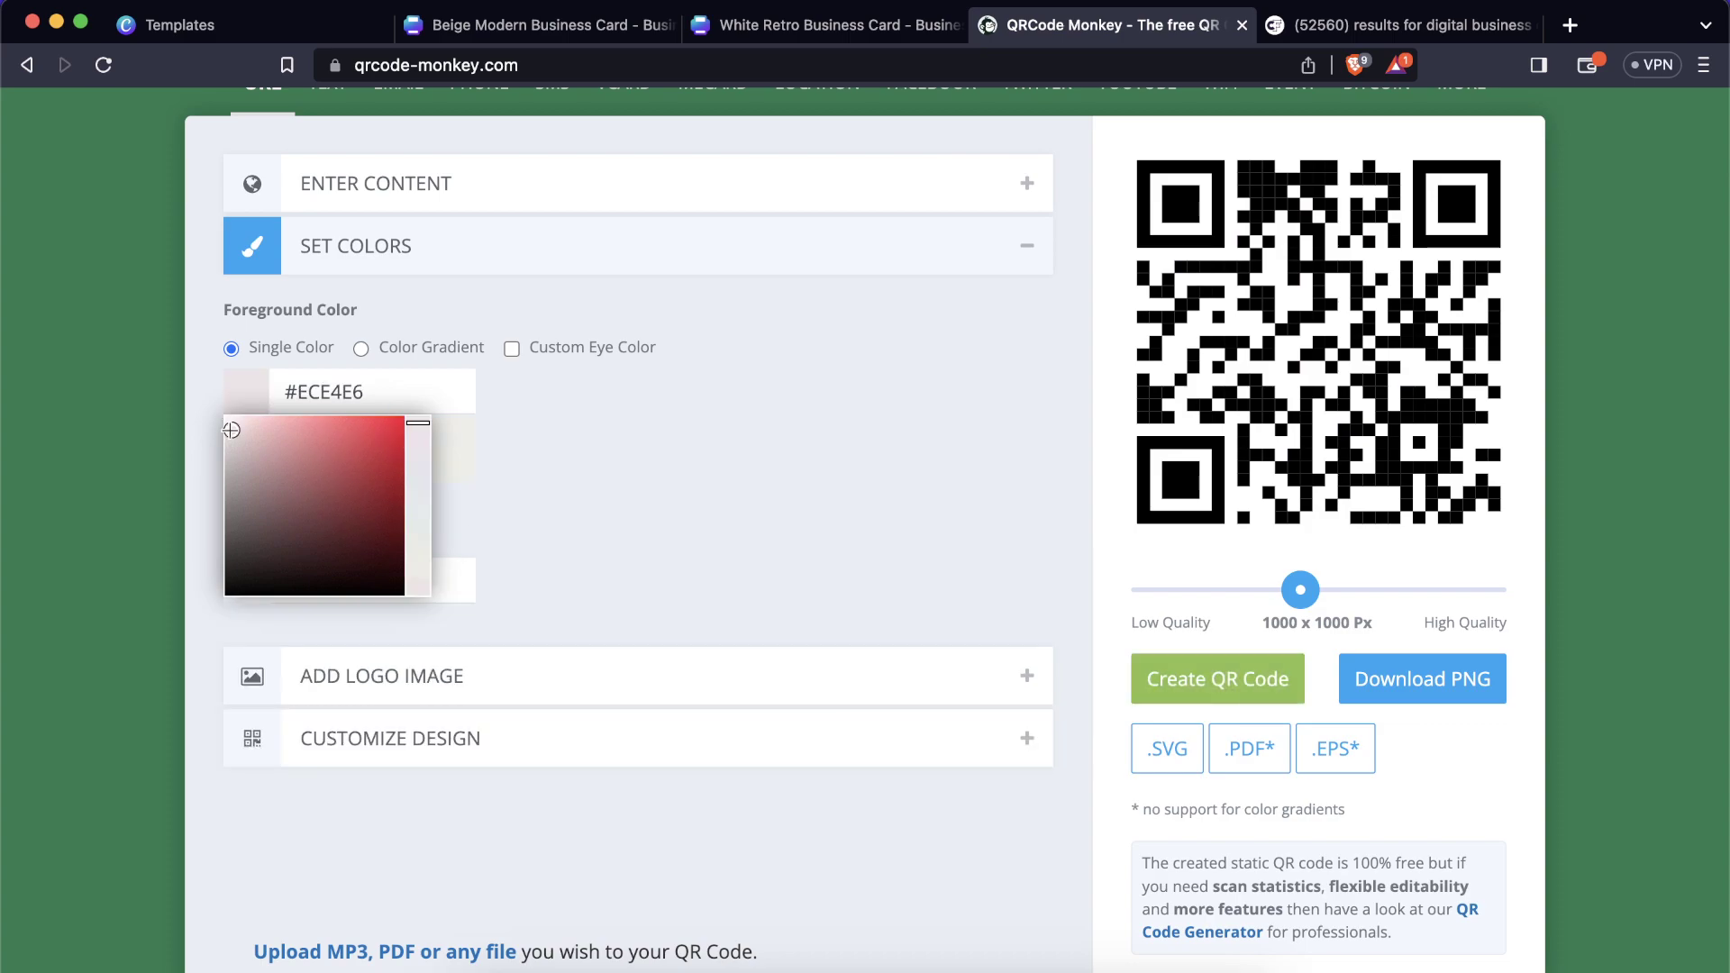
{"action": "left_click_drag", "start_coordinate": [232, 430], "coordinate": [231, 439]}
{"action": "left_click", "coordinate": [673, 483]}
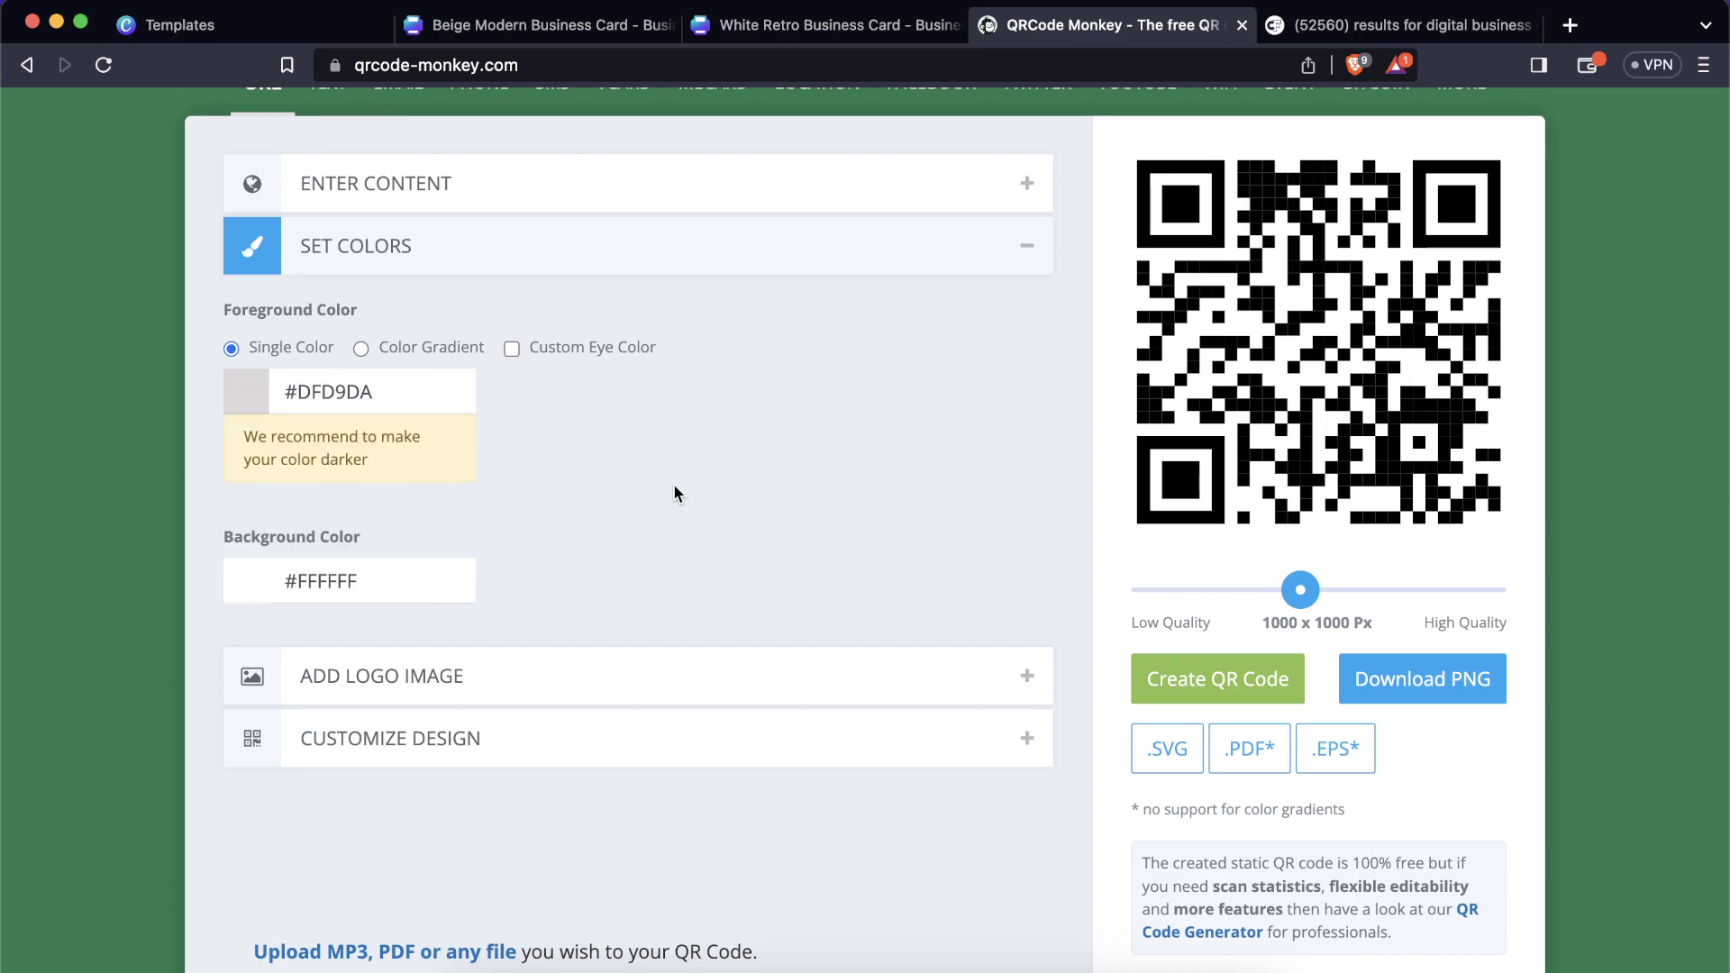
Set the QR code's single foreground color to dark grey #5C5C5C.
{"action": "scroll", "coordinate": [673, 483], "scroll_direction": "up", "scroll_amount": 1}
{"action": "left_click", "coordinate": [252, 442]}
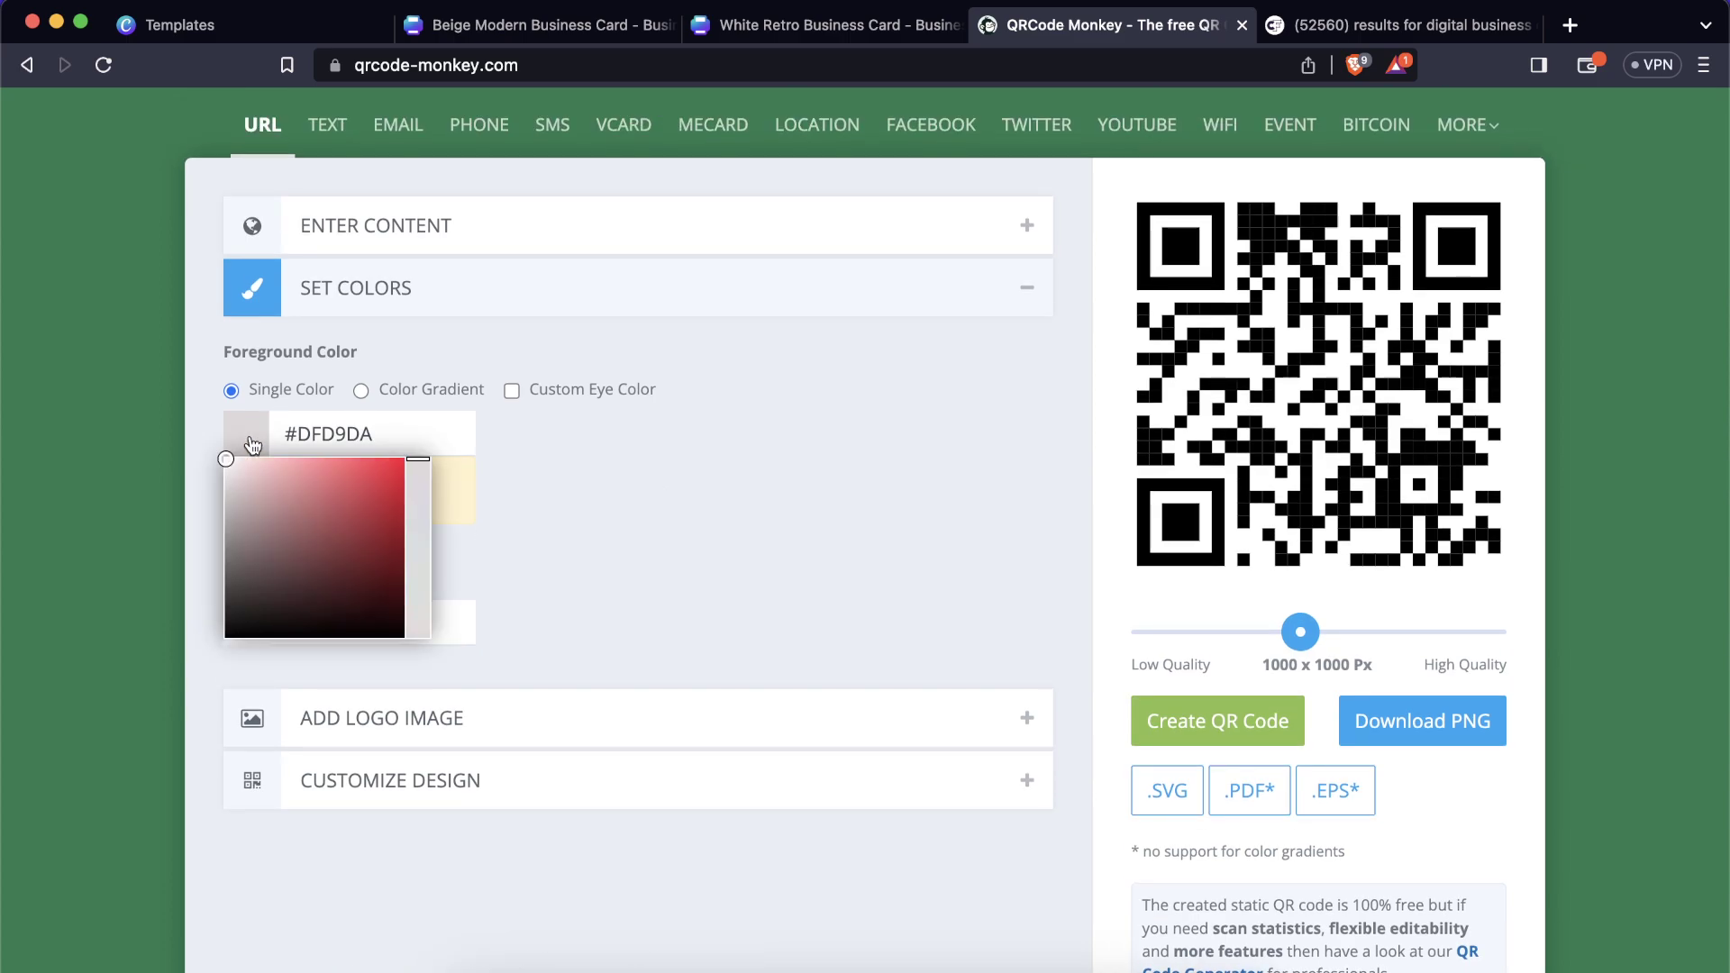
{"action": "left_click_drag", "start_coordinate": [241, 539], "coordinate": [225, 567]}
{"action": "left_click", "coordinate": [641, 574]}
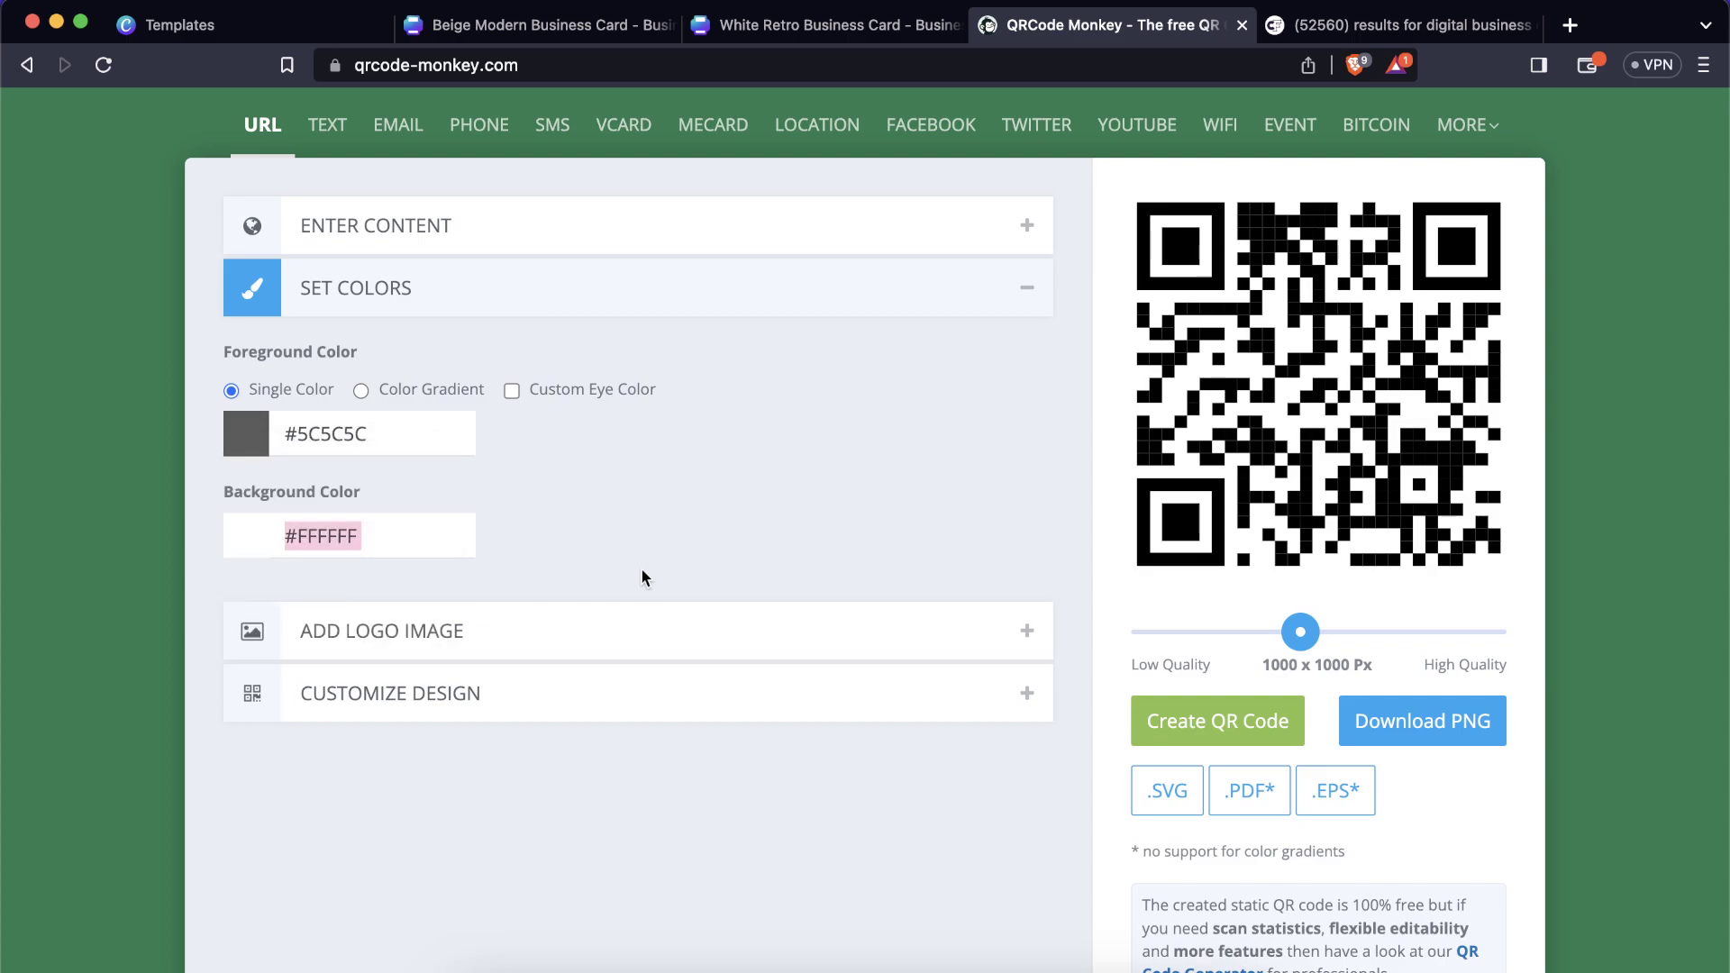
Set the QR code's background color to beige #EBD6BF.
{"action": "left_click", "coordinate": [434, 536]}
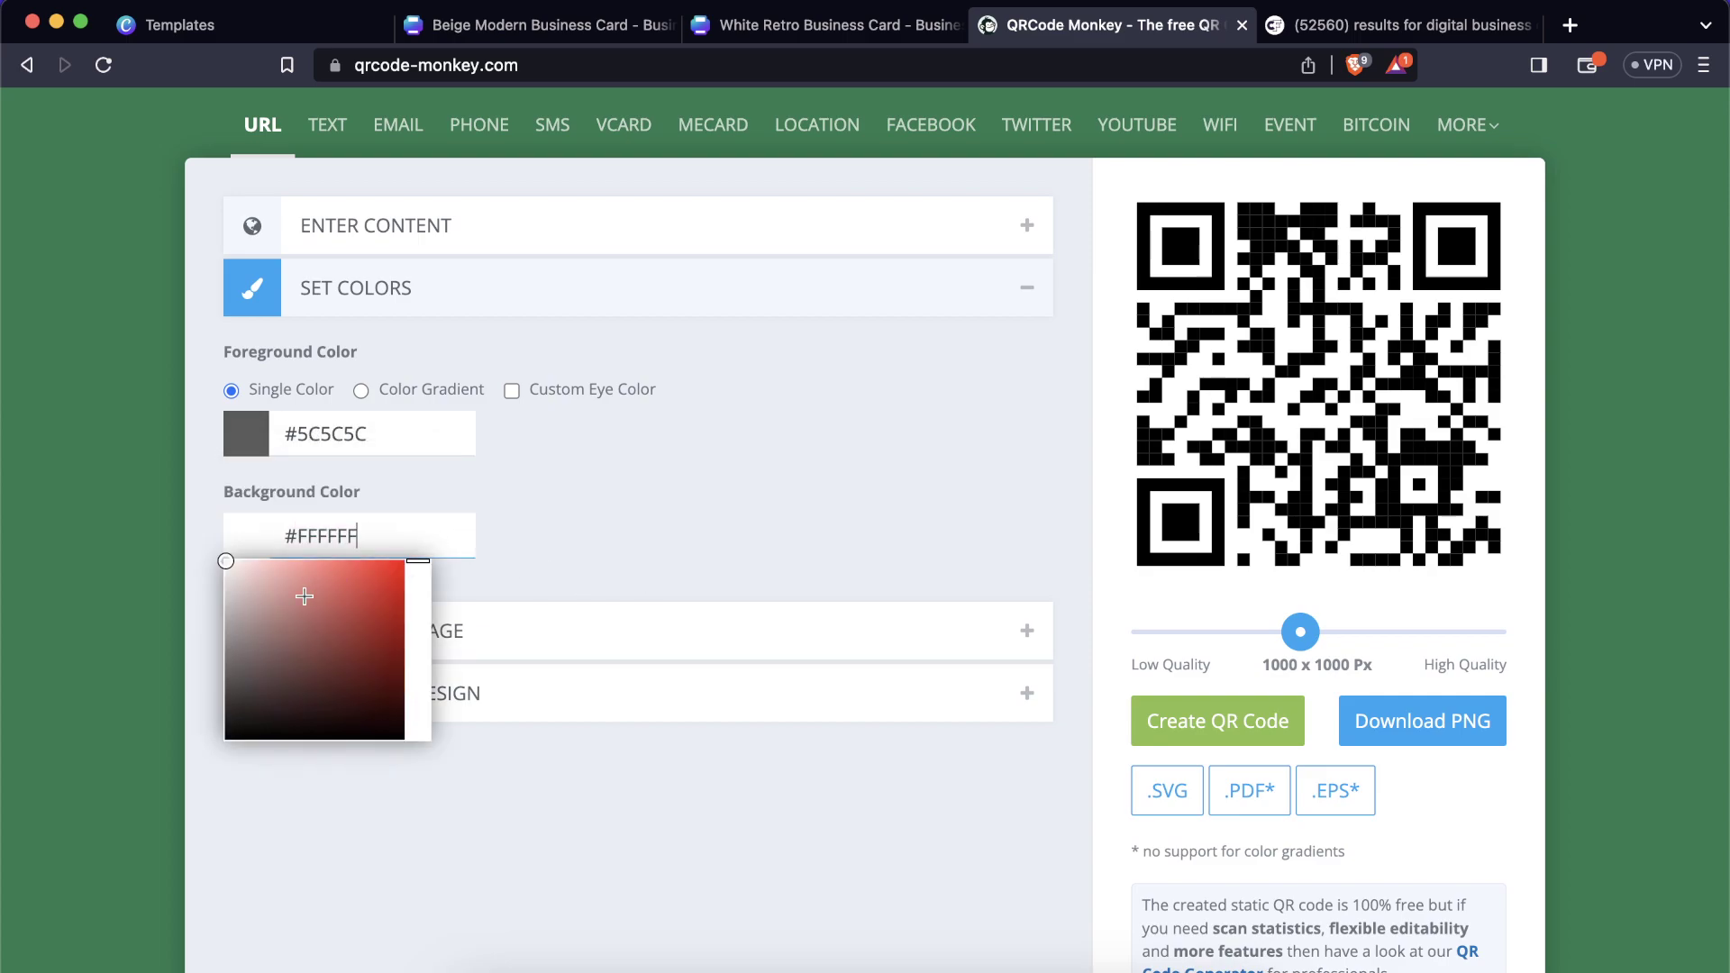
{"action": "mouse_move", "coordinate": [237, 577]}
{"action": "left_mouse_down"}
{"action": "mouse_move", "coordinate": [286, 577]}
{"action": "mouse_move", "coordinate": [288, 611]}
{"action": "mouse_move", "coordinate": [282, 568]}
{"action": "mouse_move", "coordinate": [293, 577]}
{"action": "mouse_move", "coordinate": [259, 574]}
{"action": "left_mouse_up"}
{"action": "left_click", "coordinate": [420, 724]}
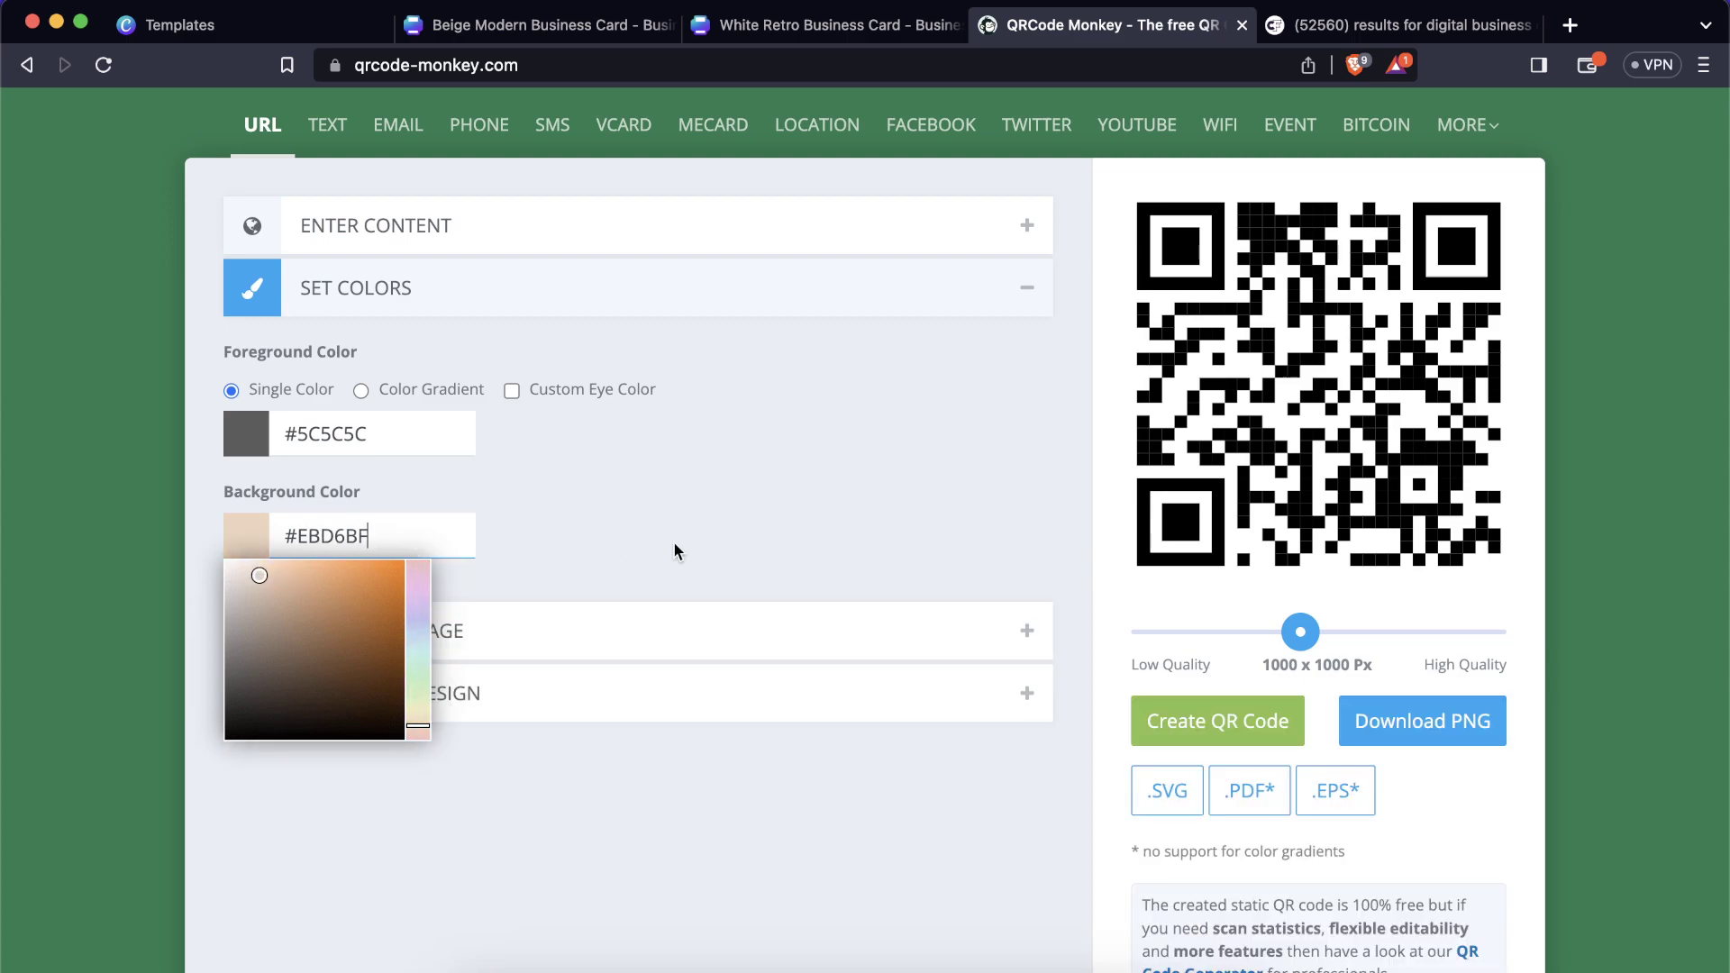
{"action": "left_click", "coordinate": [606, 550]}
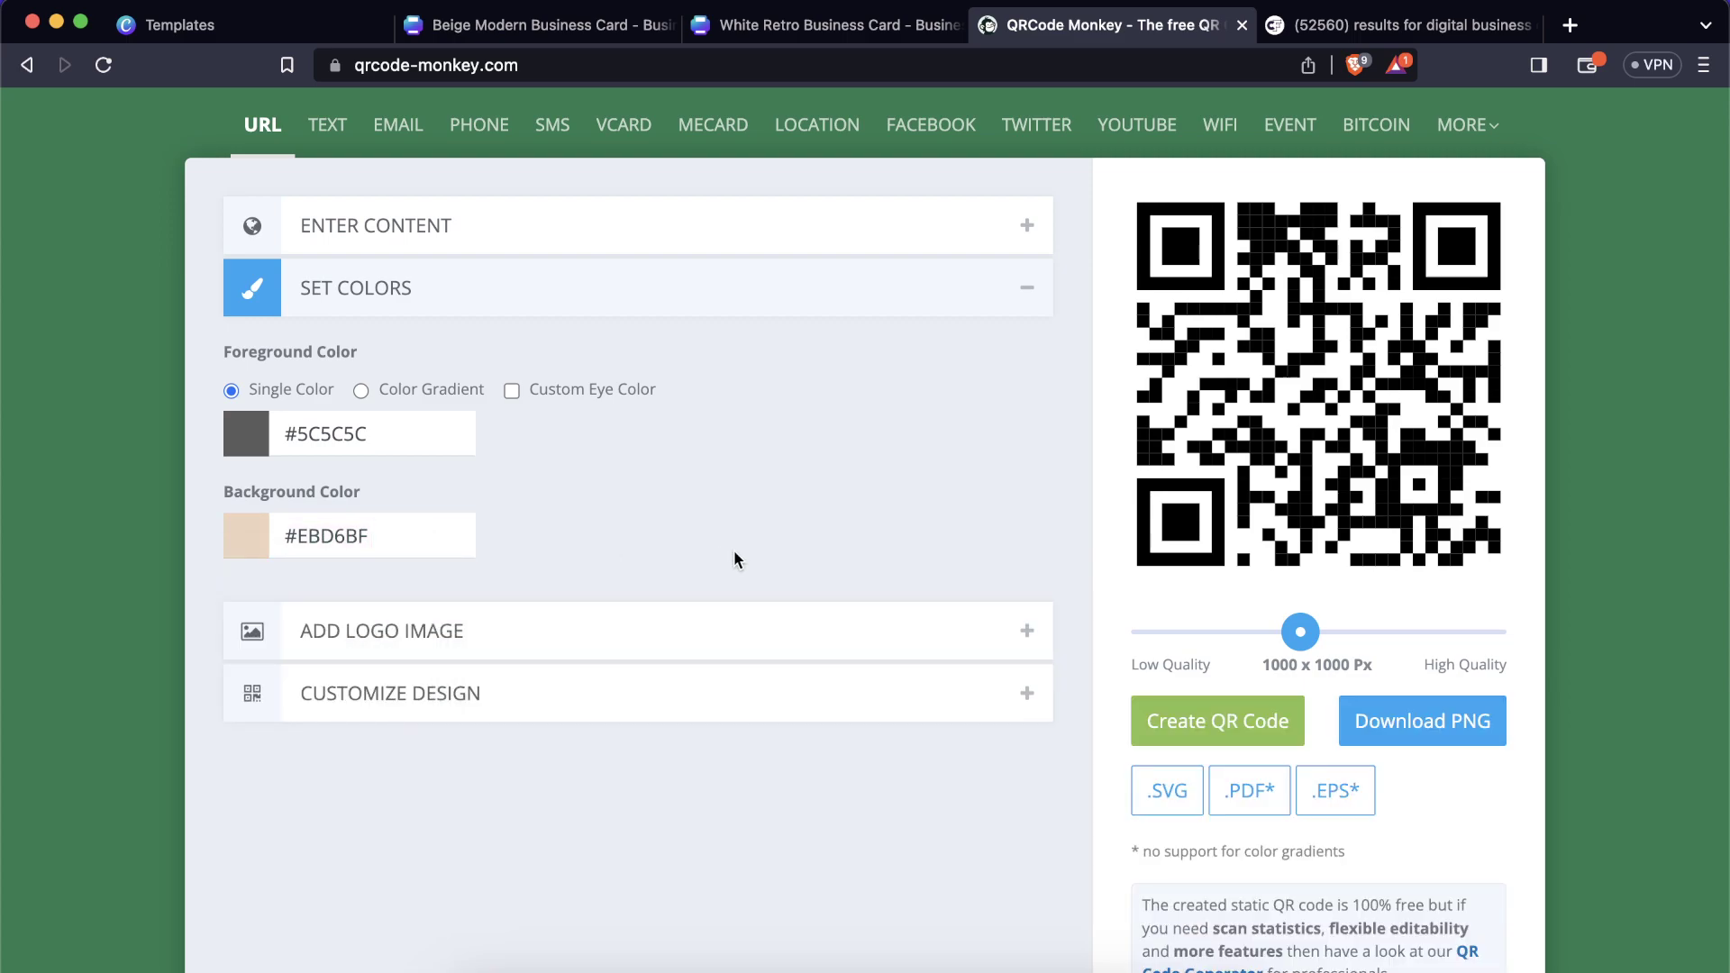
Try the YouTube and Instagram gallery logos on the QR code, and remove the chosen logo.
{"action": "left_click", "coordinate": [732, 617]}
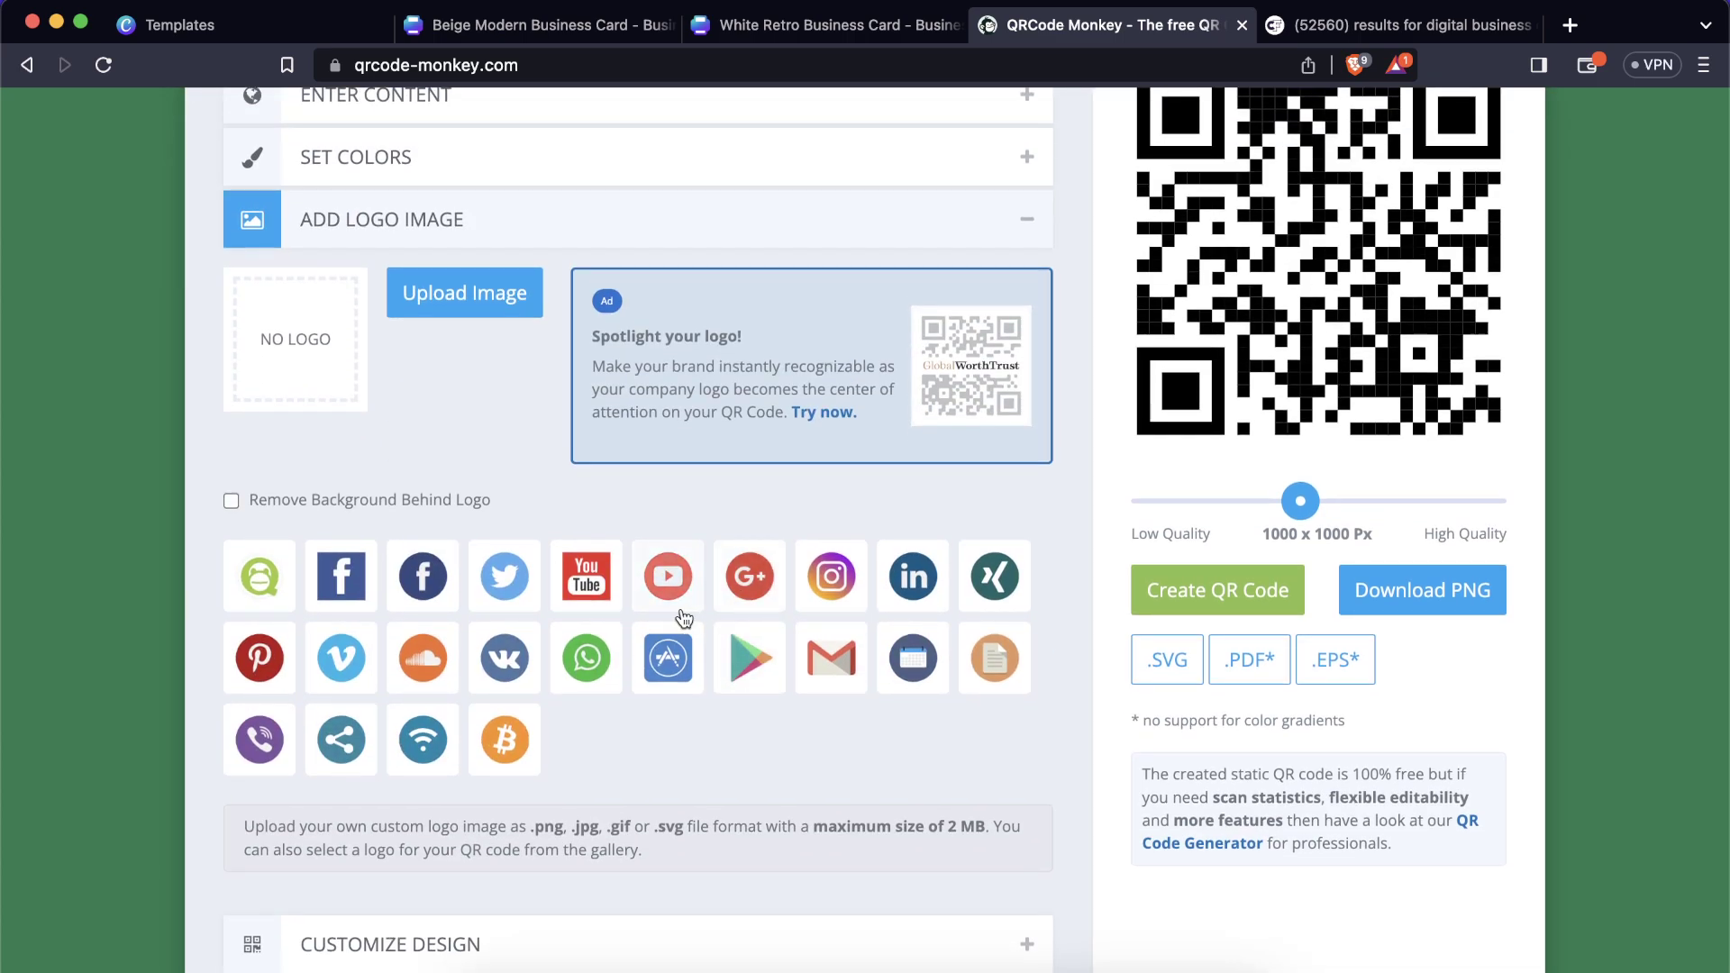
{"action": "left_click", "coordinate": [581, 565]}
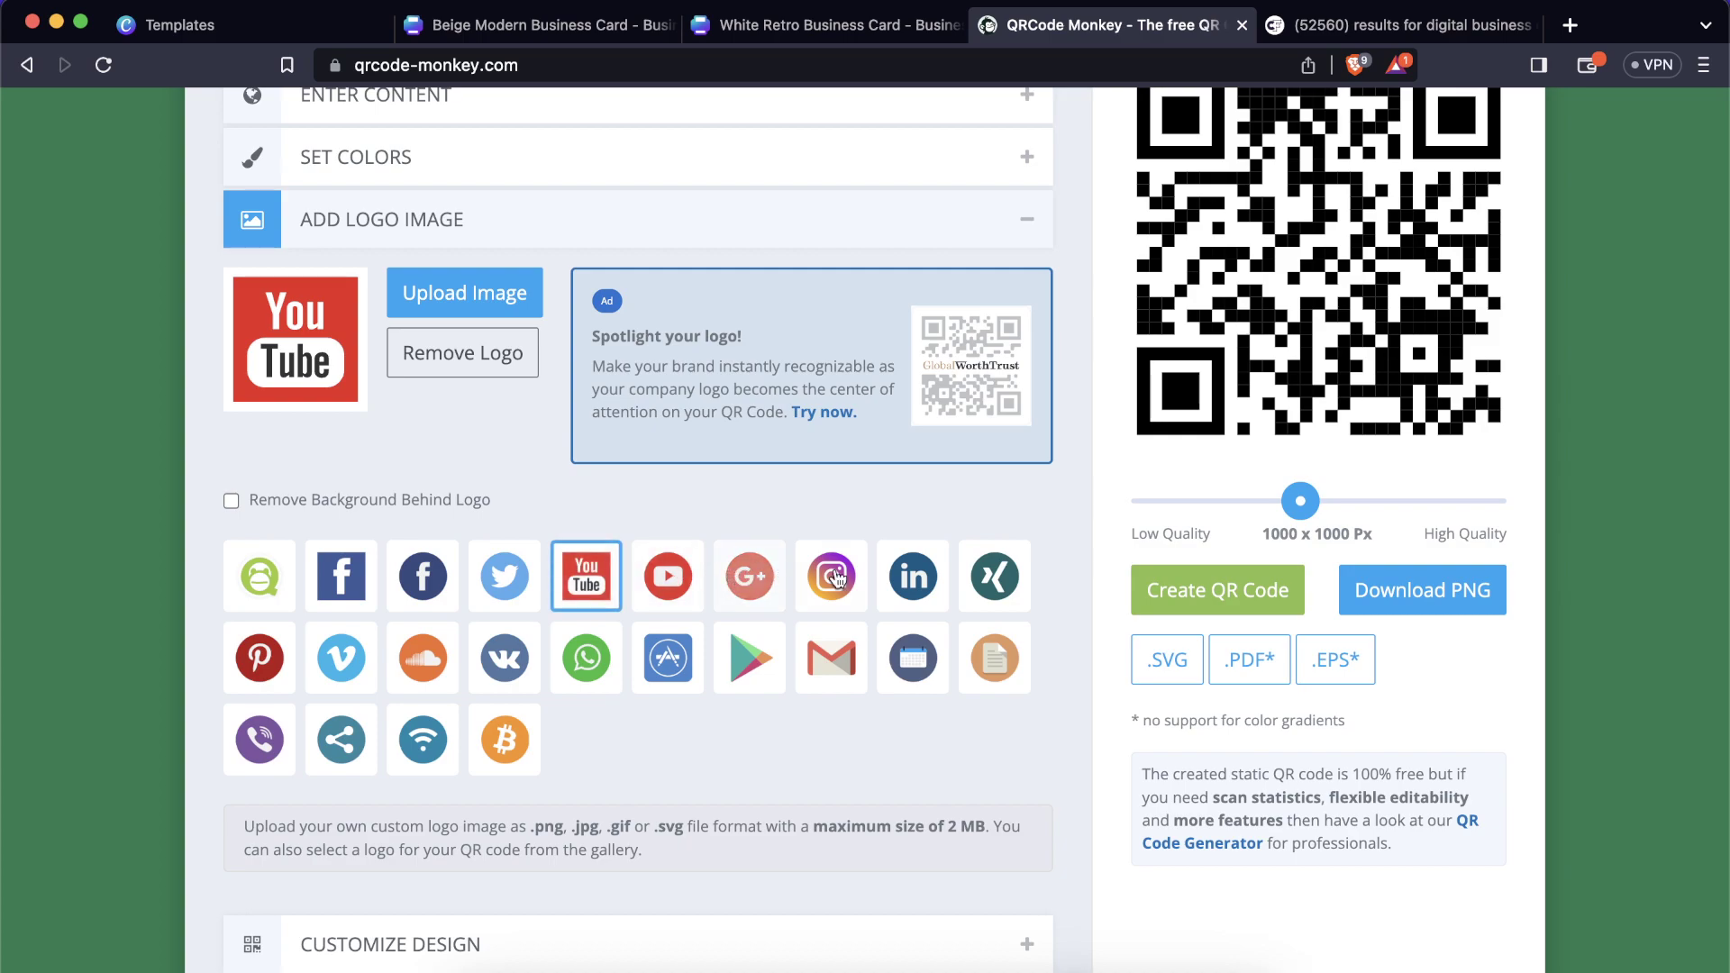
{"action": "left_click", "coordinate": [672, 583]}
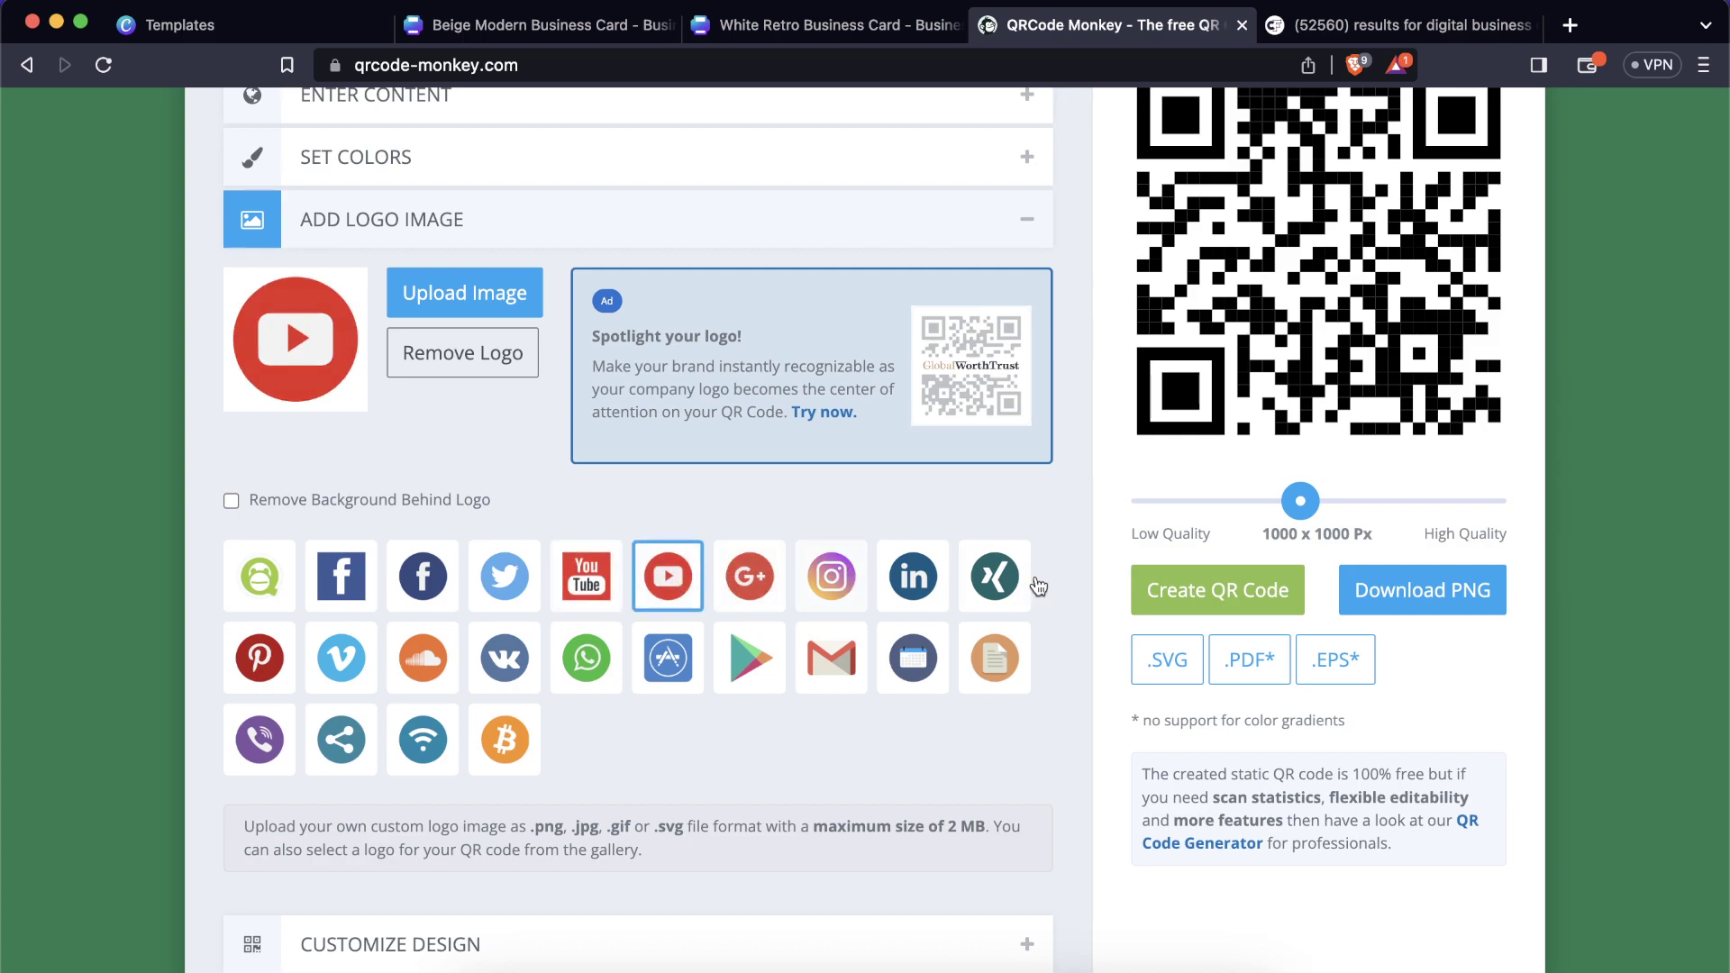
{"action": "left_click", "coordinate": [829, 580]}
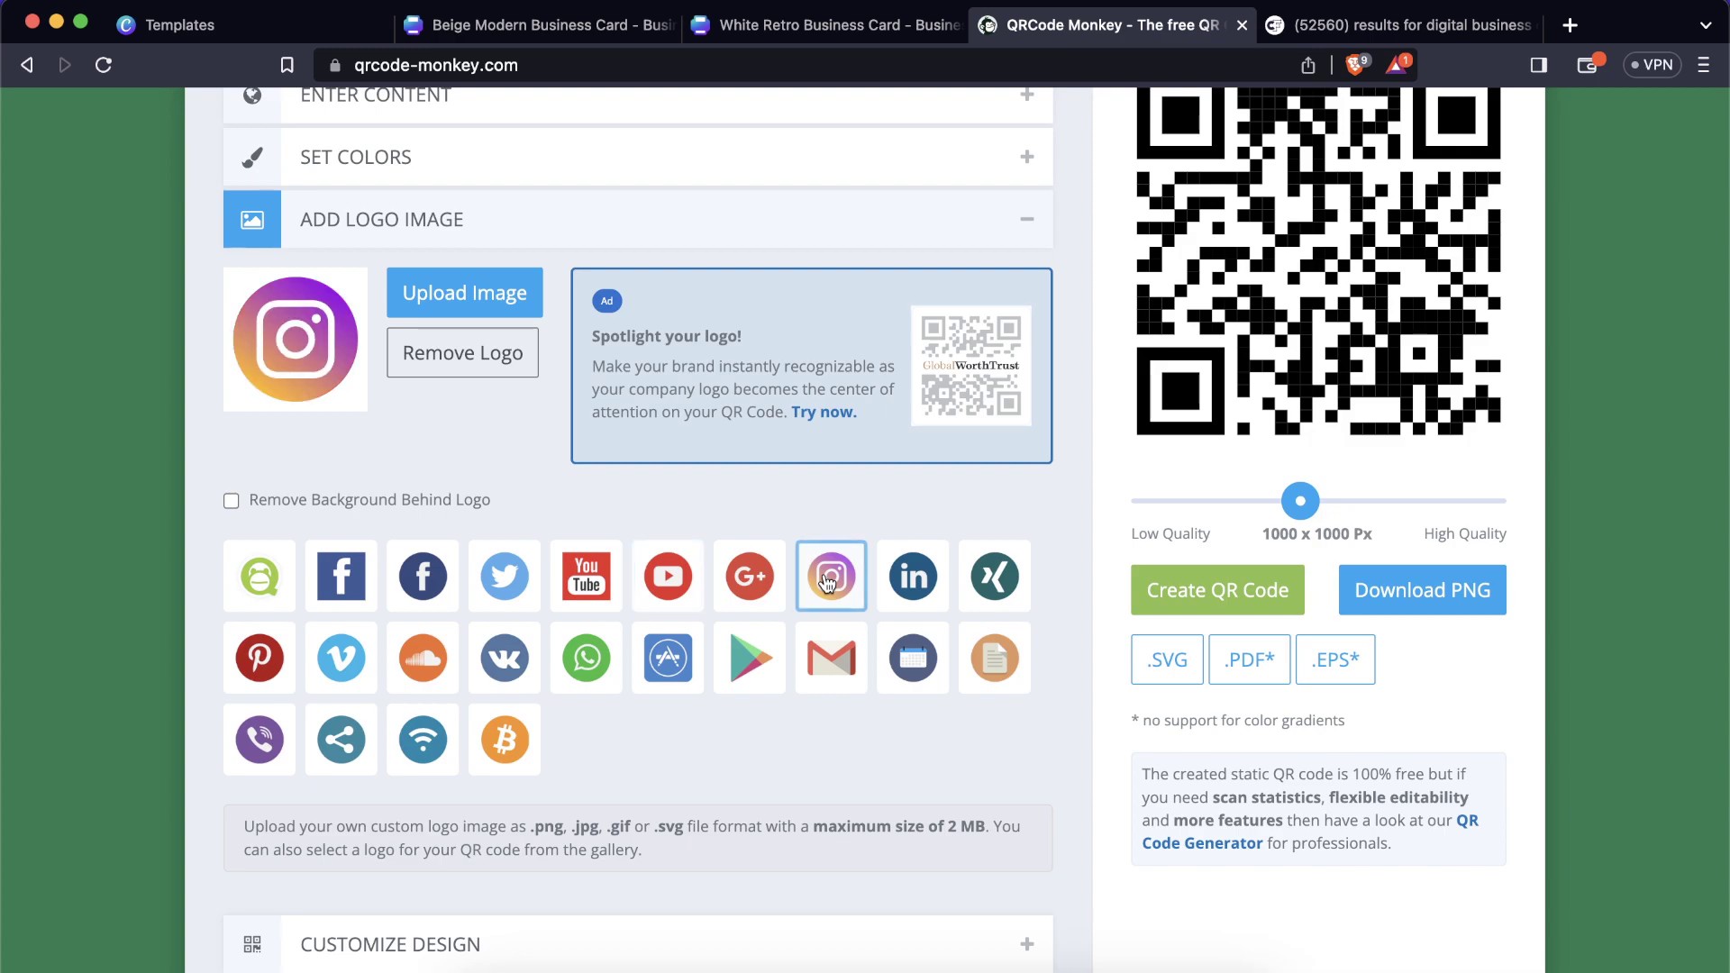
{"action": "left_click", "coordinate": [453, 353]}
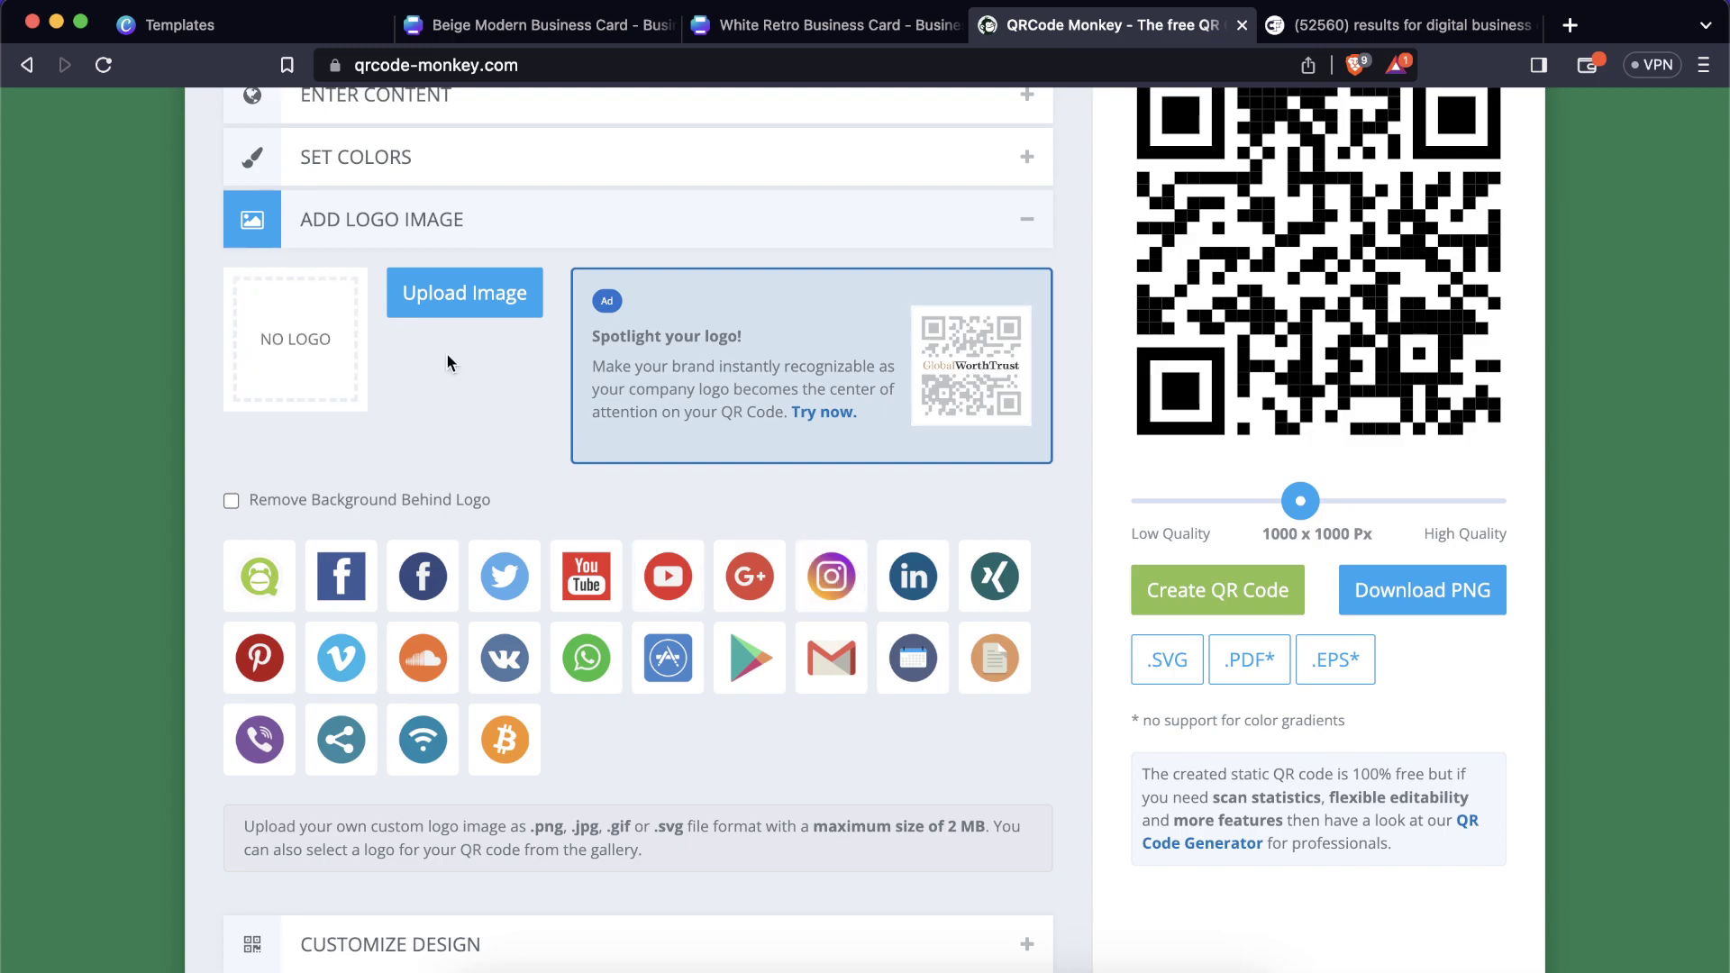
Try the small round dot body shape in the QR code's design settings and generate the code.
{"action": "scroll", "coordinate": [487, 483], "scroll_direction": "down", "scroll_amount": 3}
{"action": "left_click", "coordinate": [541, 721]}
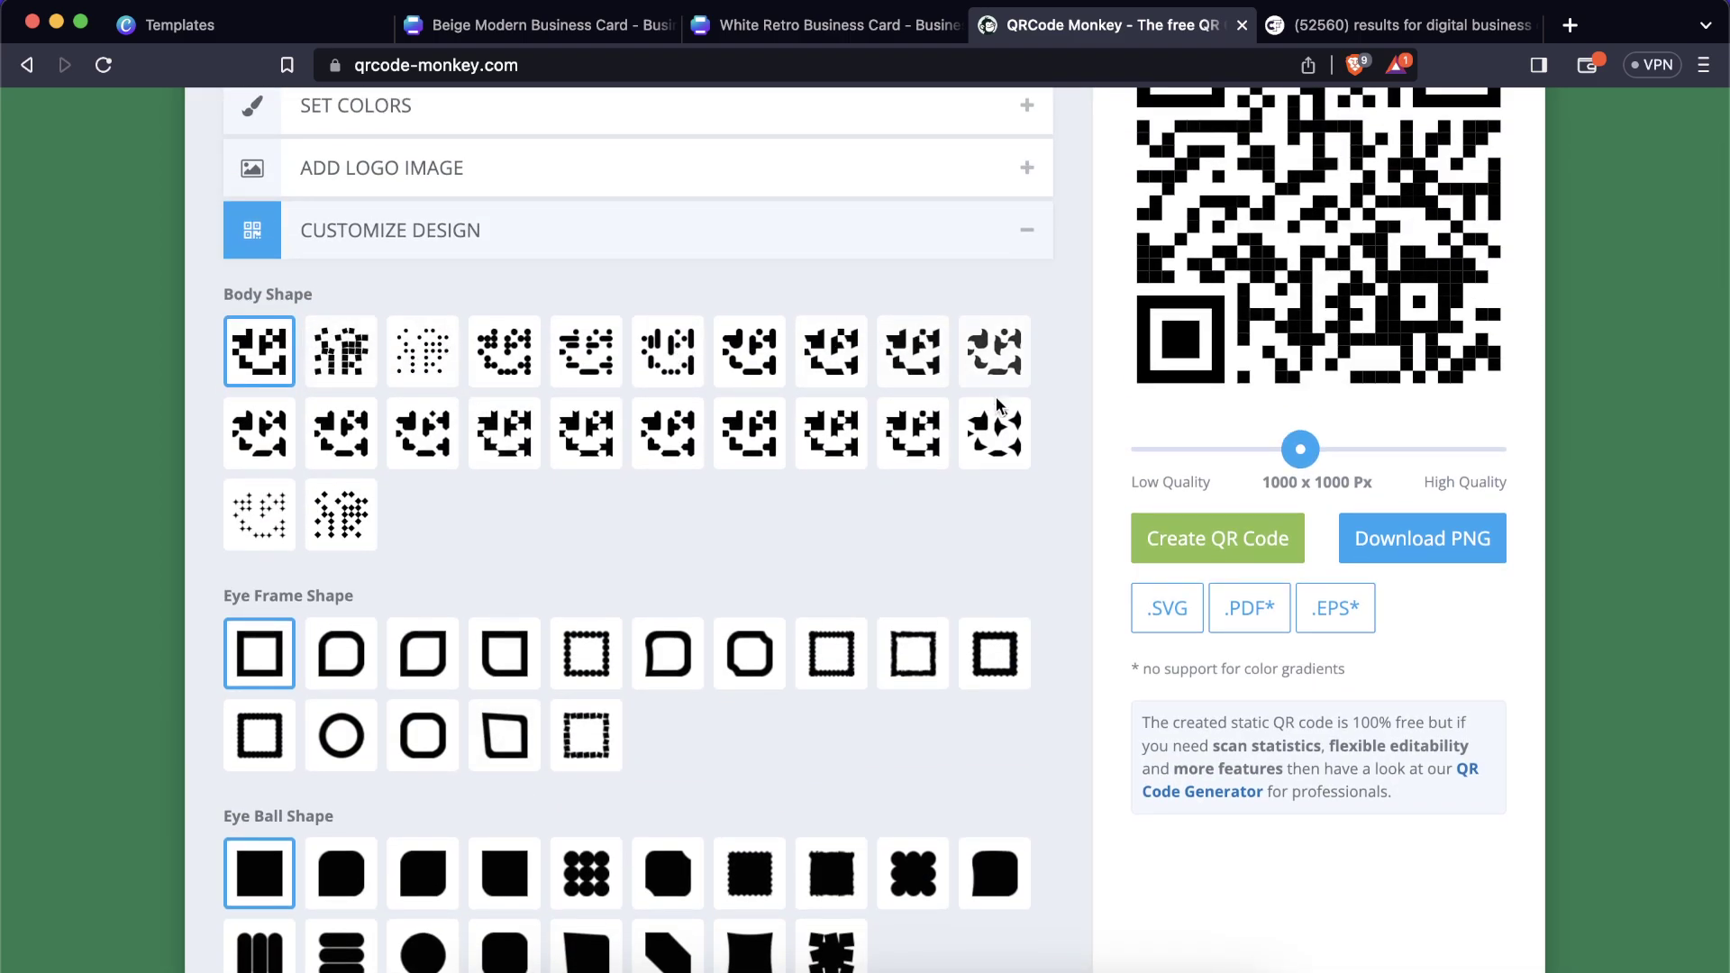
{"action": "left_click", "coordinate": [512, 372]}
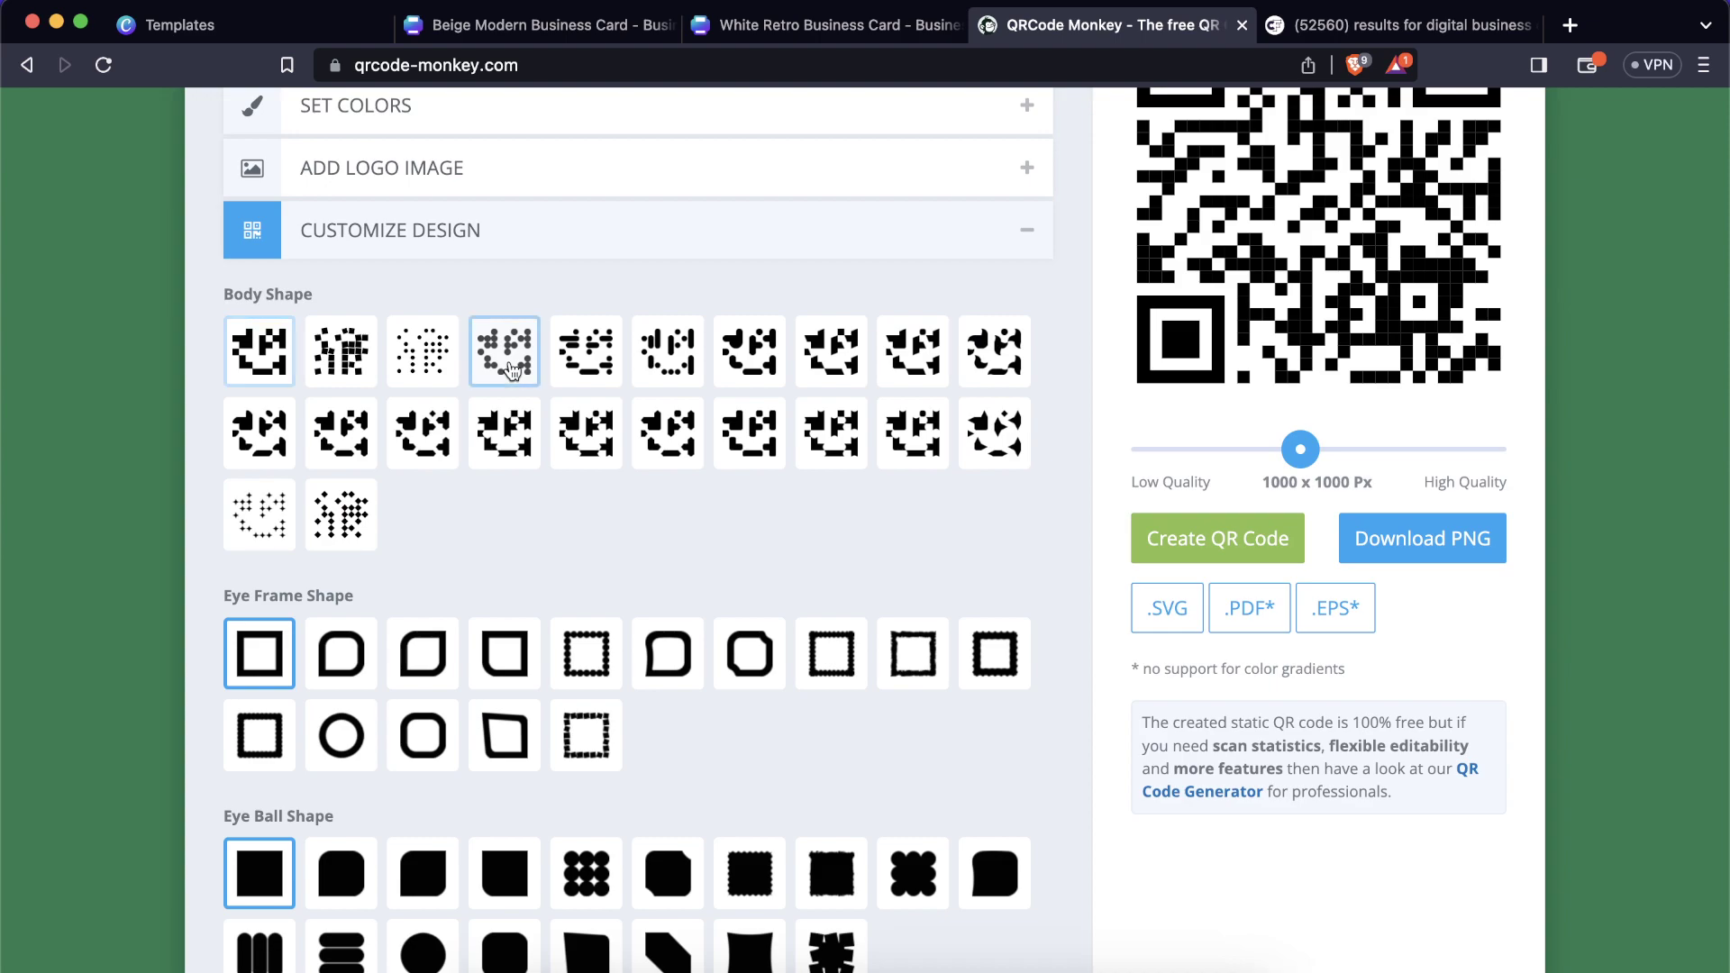
{"action": "left_click", "coordinate": [274, 360]}
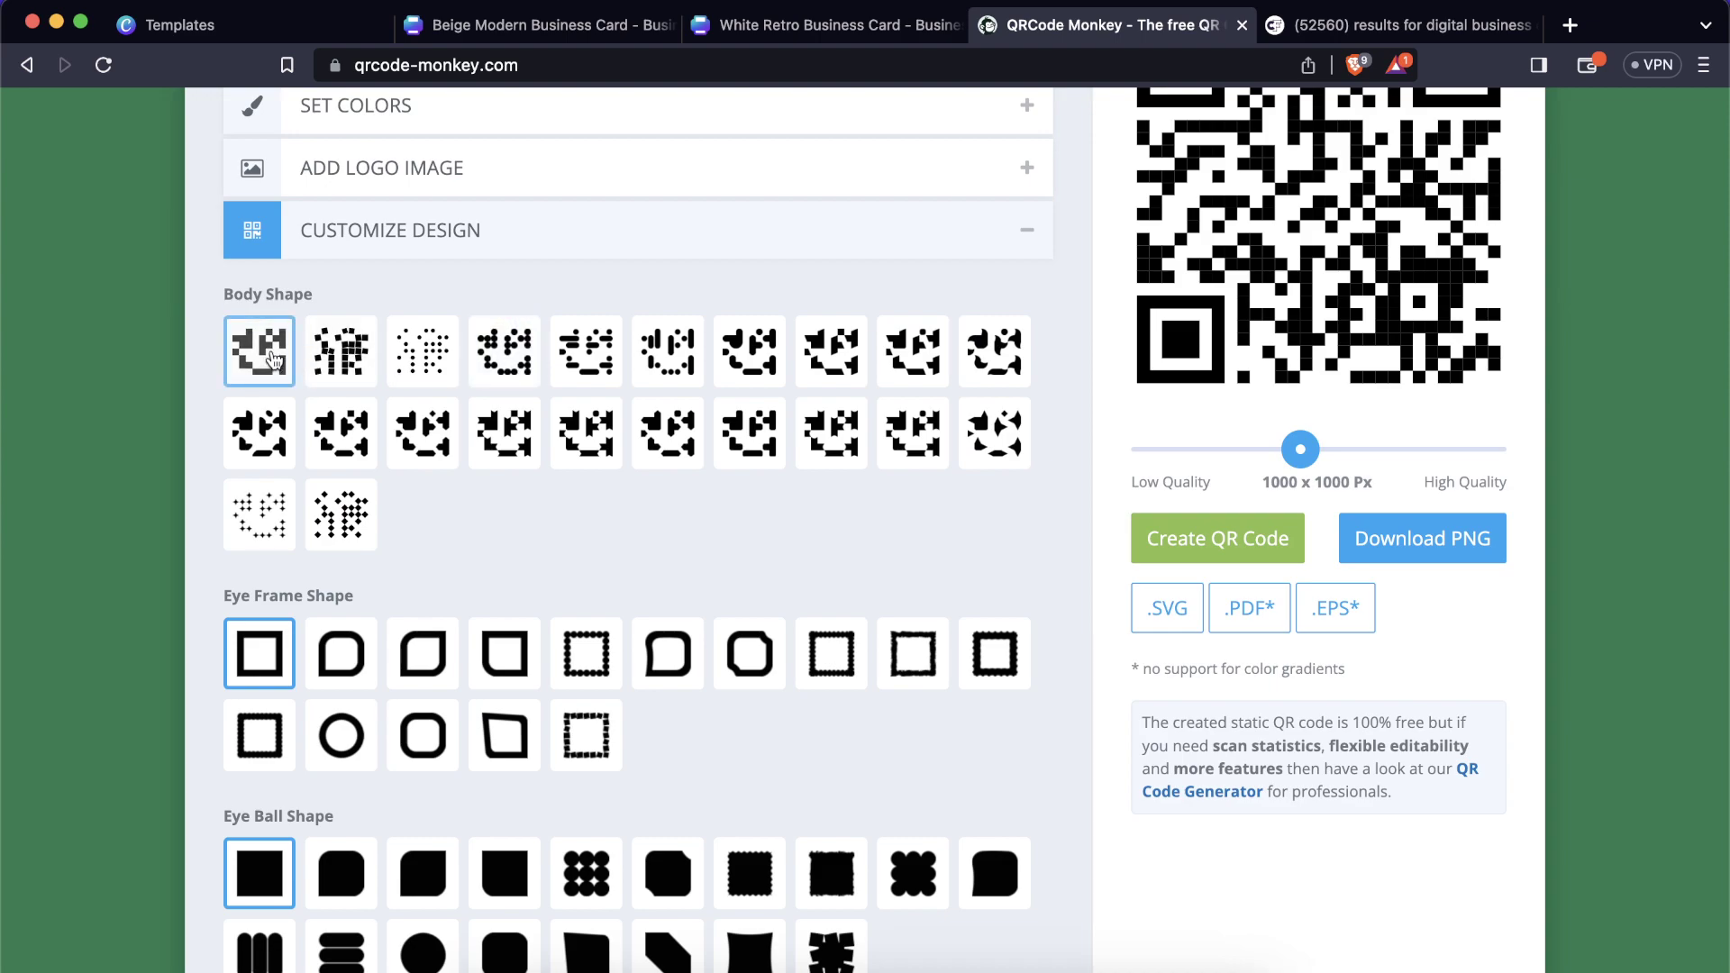
{"action": "left_click", "coordinate": [412, 351]}
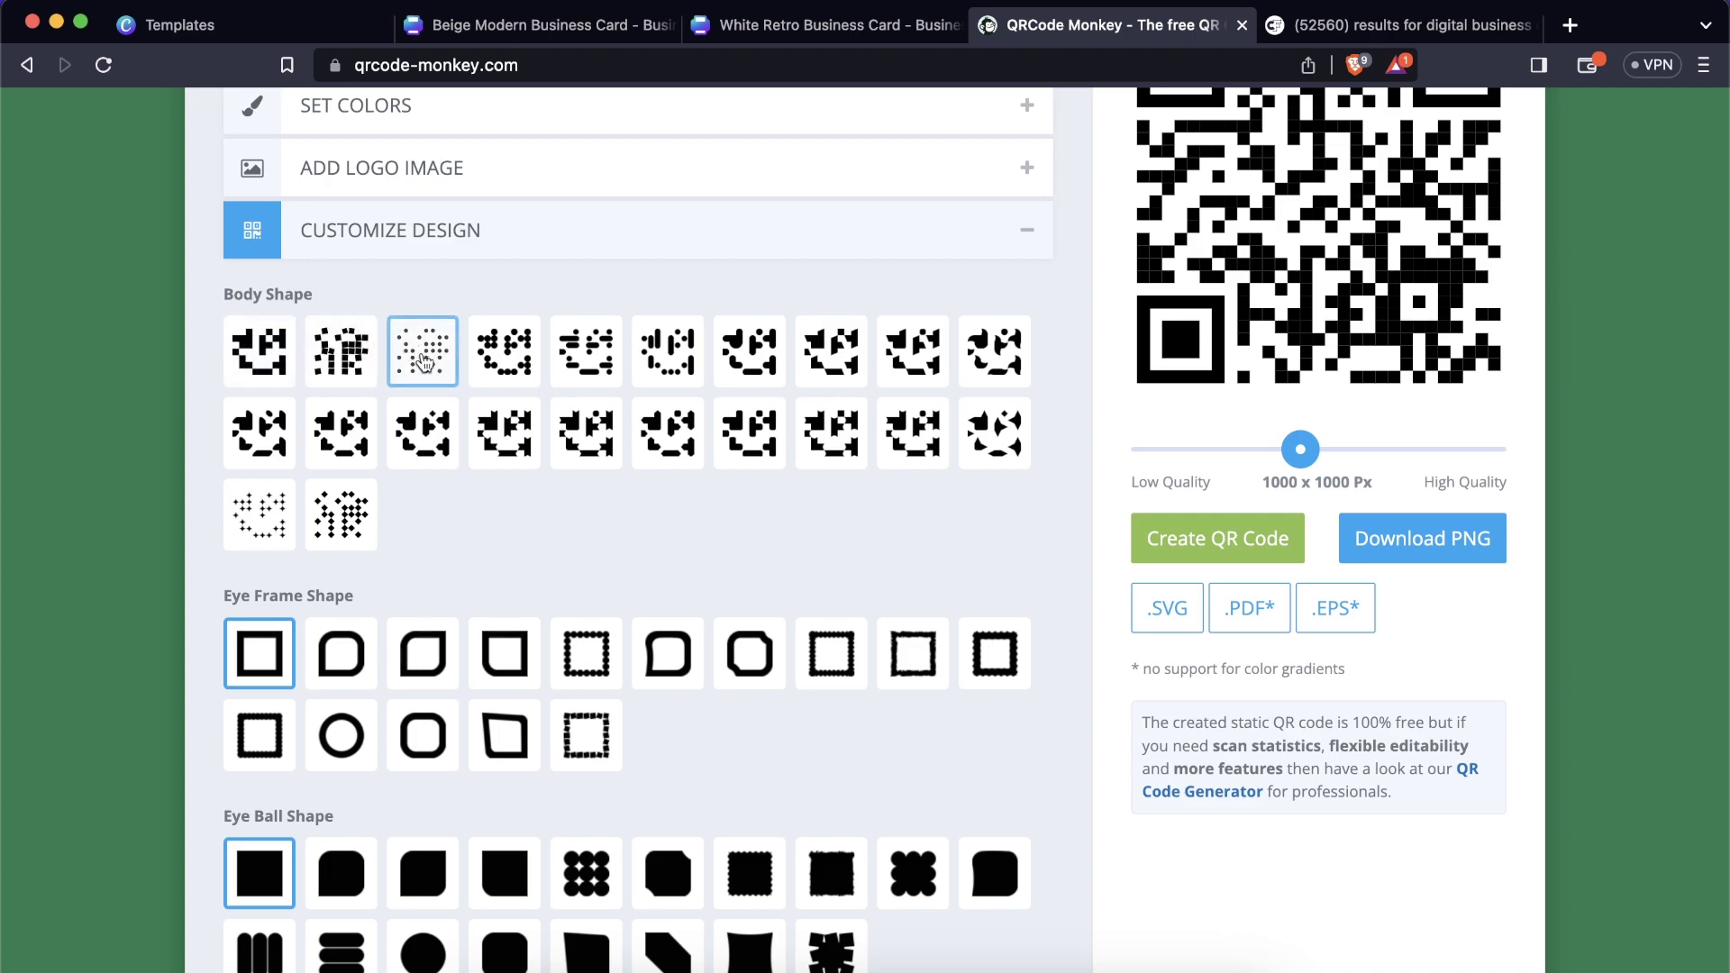
{"action": "left_click", "coordinate": [522, 27]}
{"action": "left_click", "coordinate": [1252, 25]}
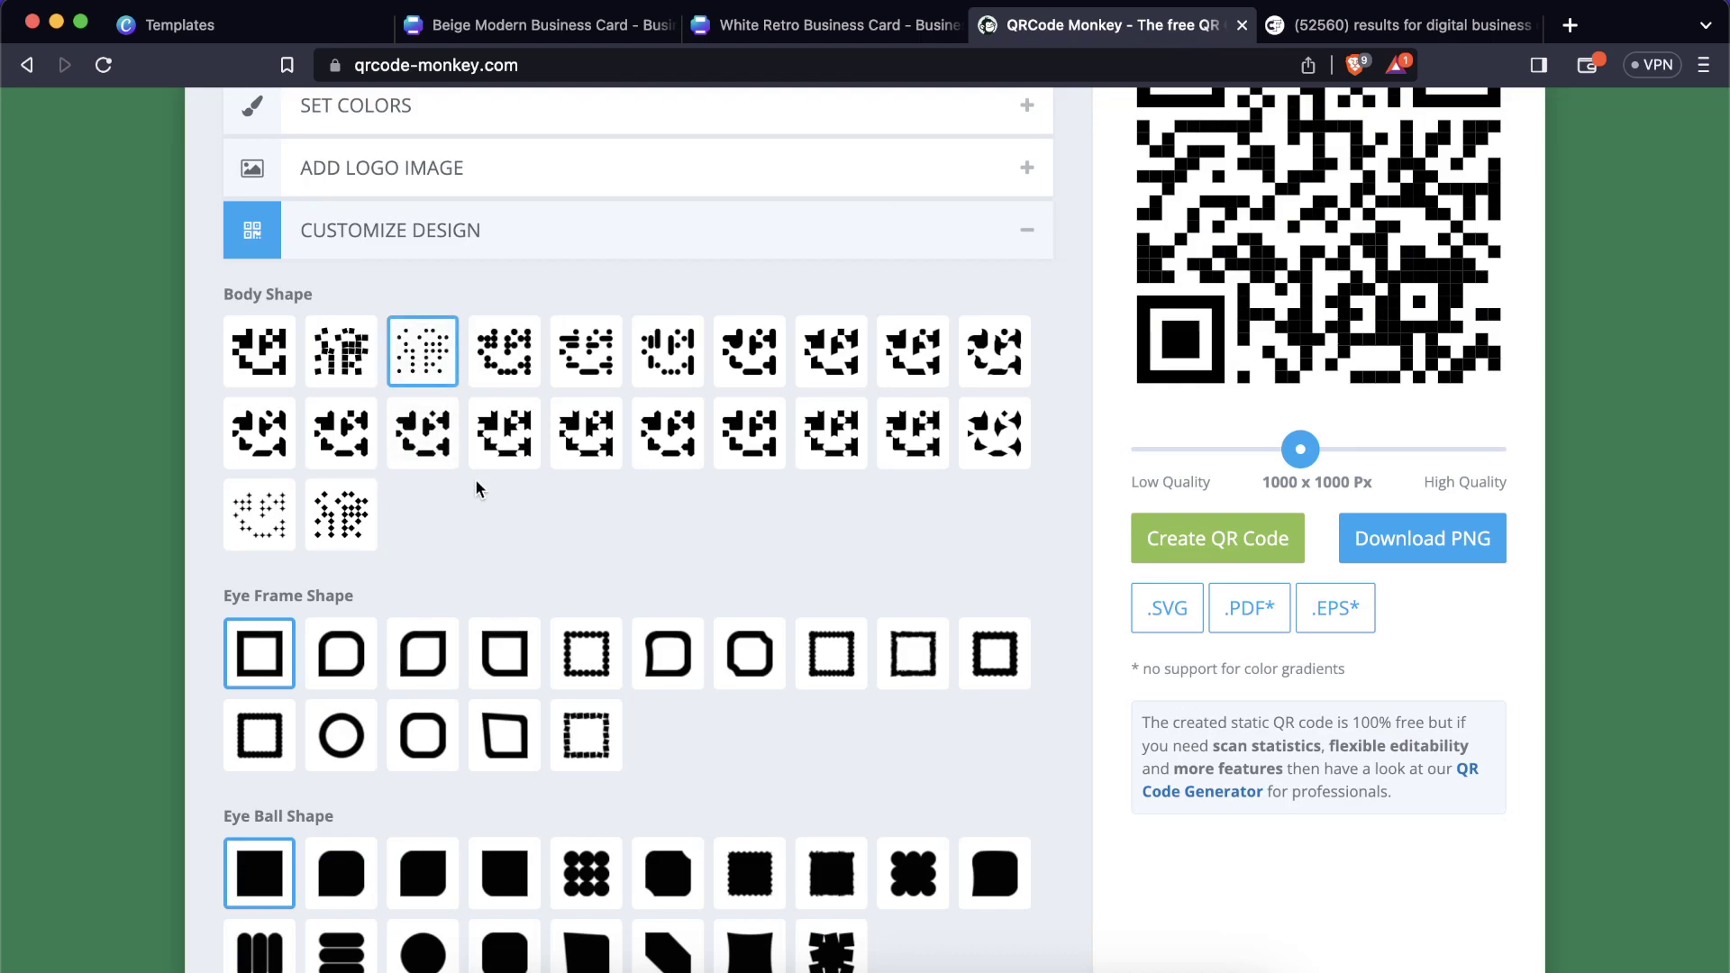
{"action": "scroll", "coordinate": [473, 479], "scroll_direction": "down", "scroll_amount": 3}
{"action": "scroll", "coordinate": [868, 716], "scroll_direction": "up", "scroll_amount": 6}
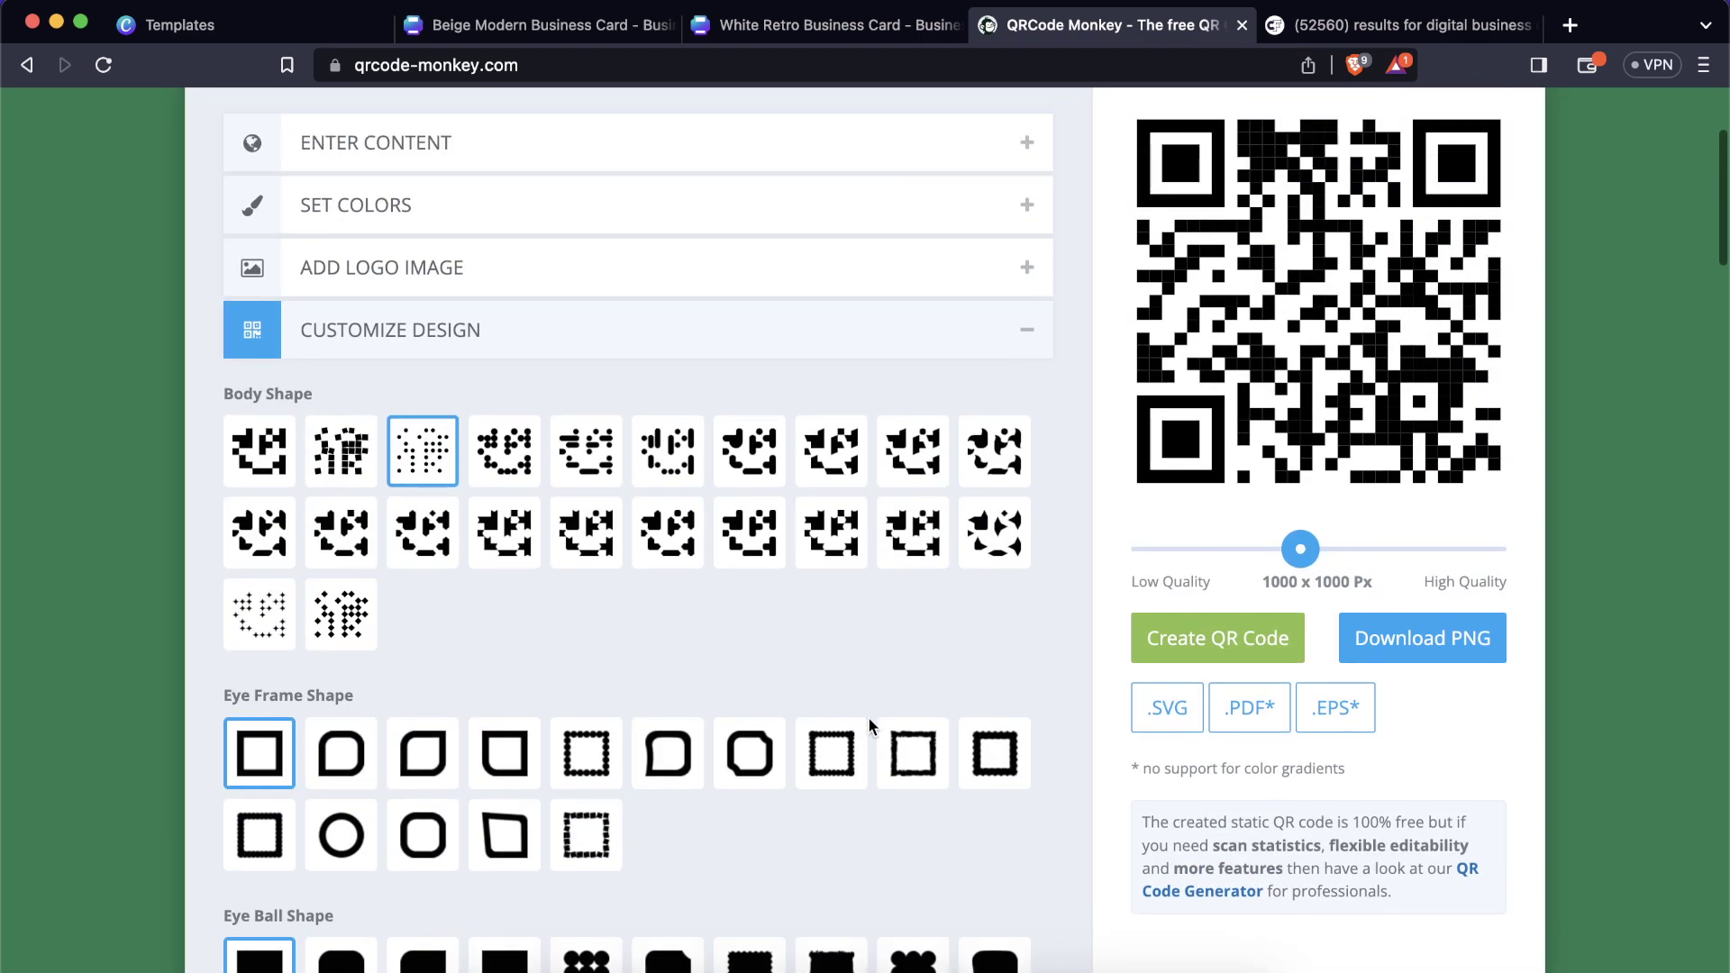
{"action": "scroll", "coordinate": [1276, 725], "scroll_direction": "down", "scroll_amount": 1}
{"action": "left_click", "coordinate": [1275, 726]}
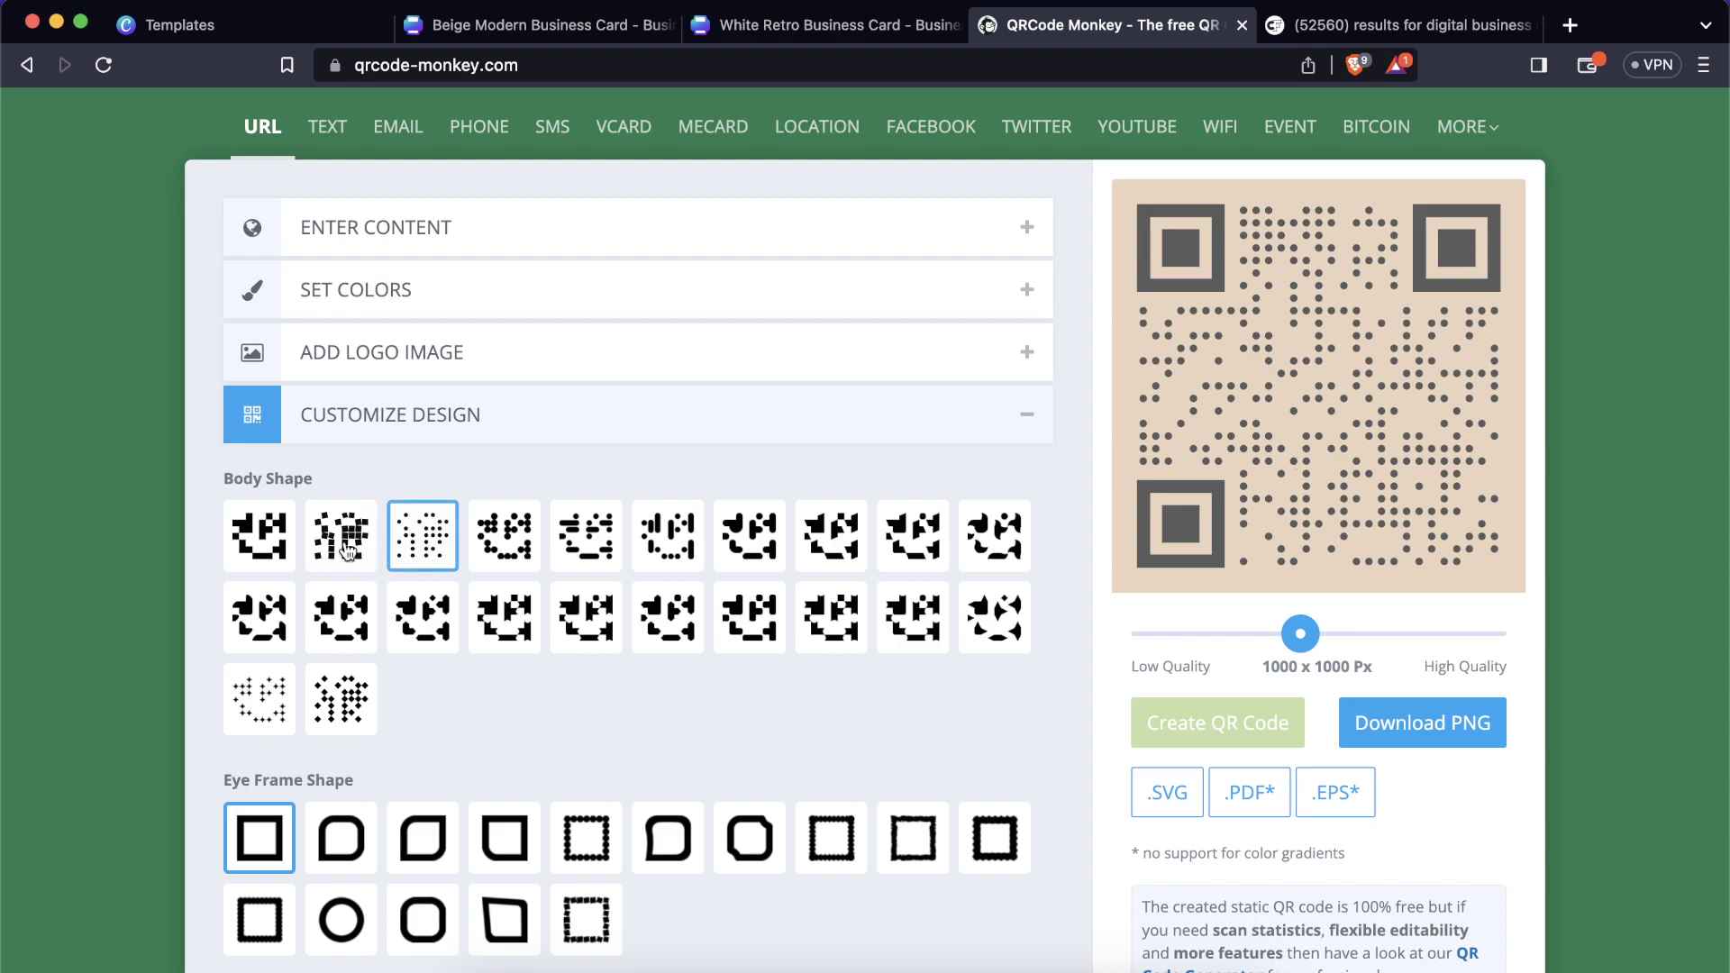
Generate the QR code with the solid square body shape and save it as a PNG named qr-code in Downloads.
{"action": "left_click", "coordinate": [283, 539]}
{"action": "left_click", "coordinate": [1227, 724]}
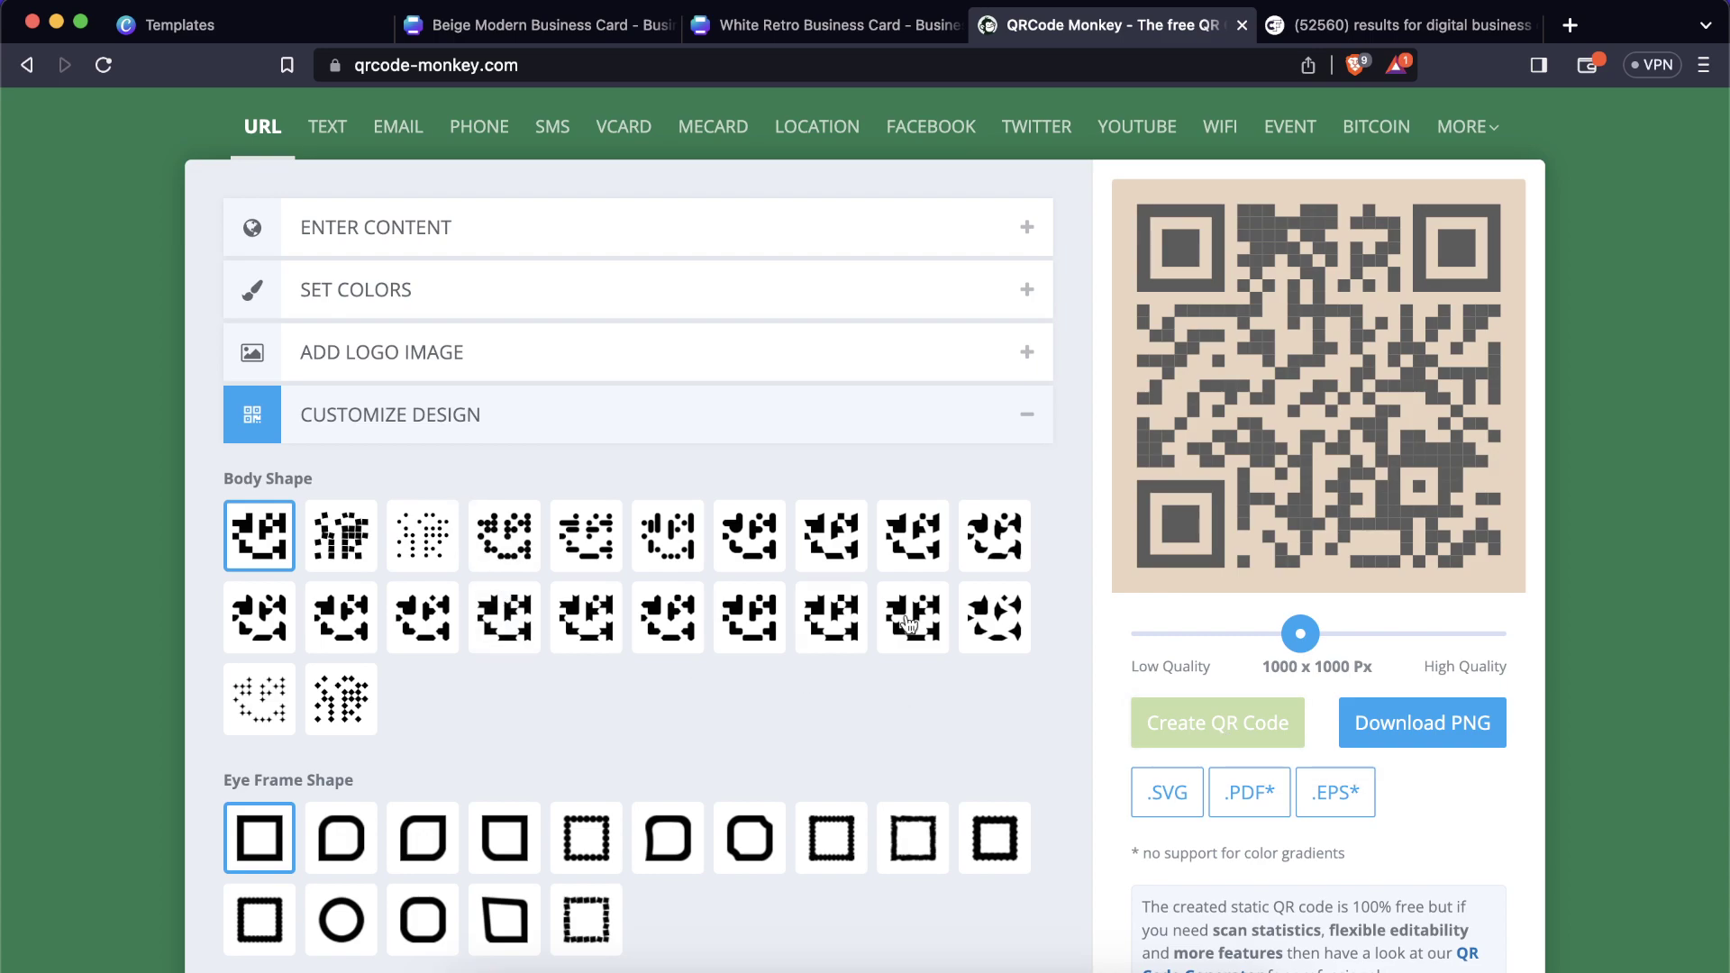
{"action": "left_click", "coordinate": [1414, 725]}
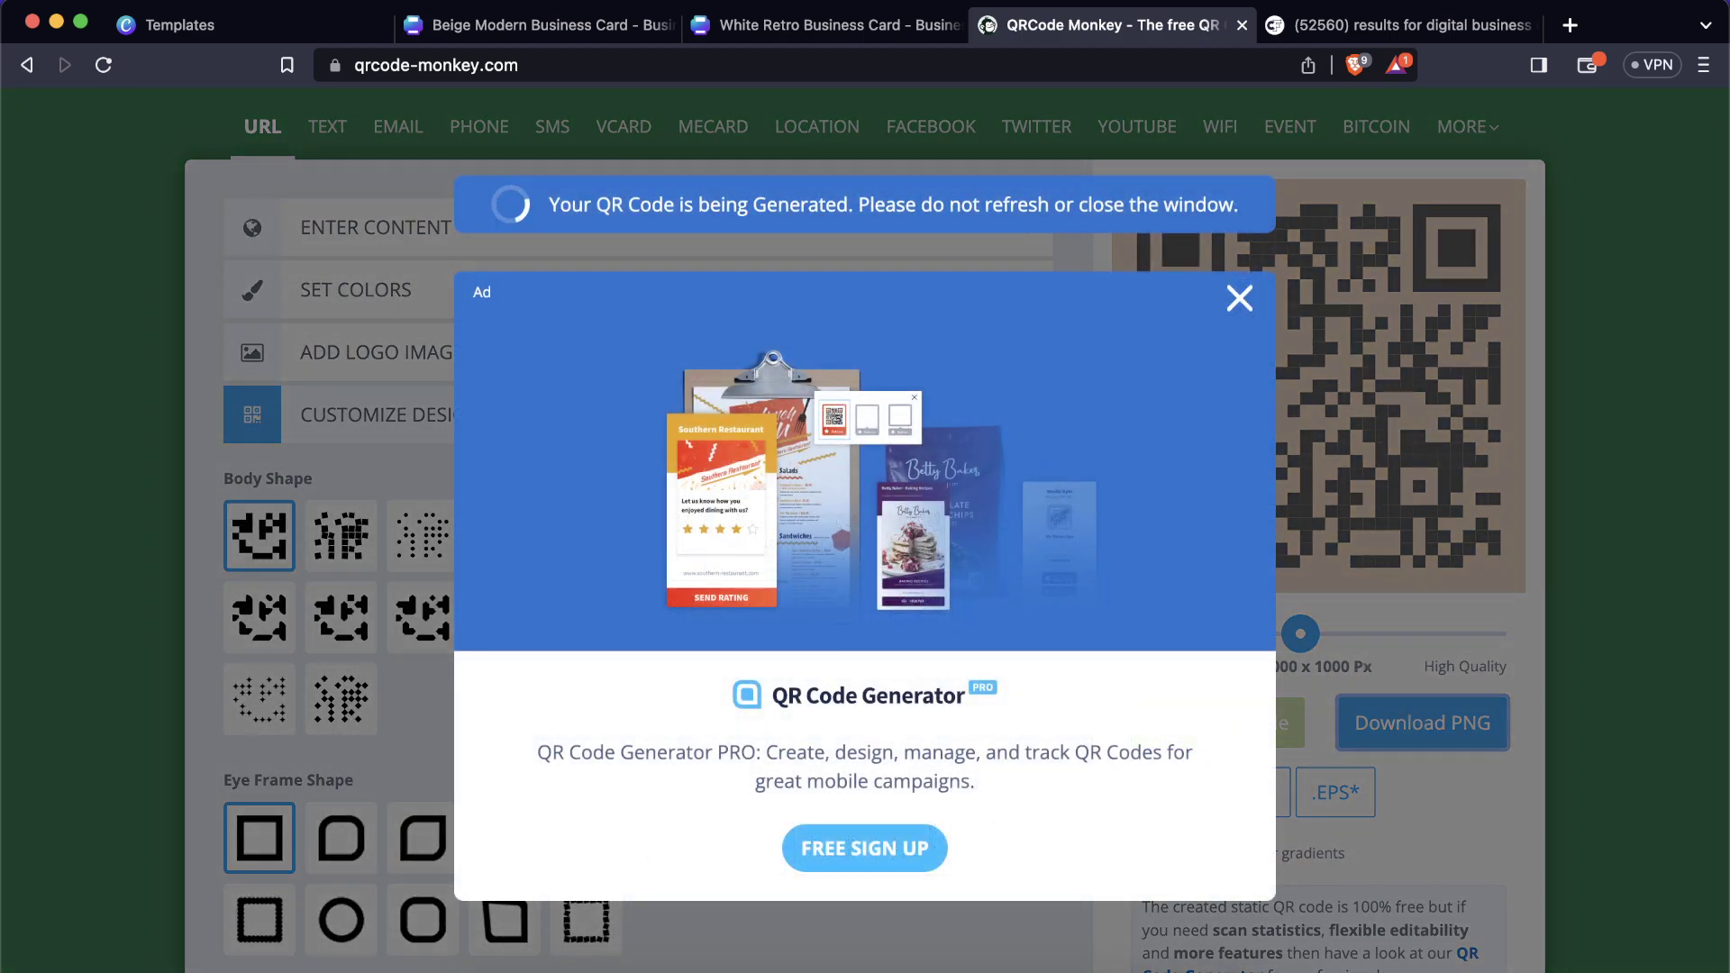
{"action": "left_click", "coordinate": [559, 25]}
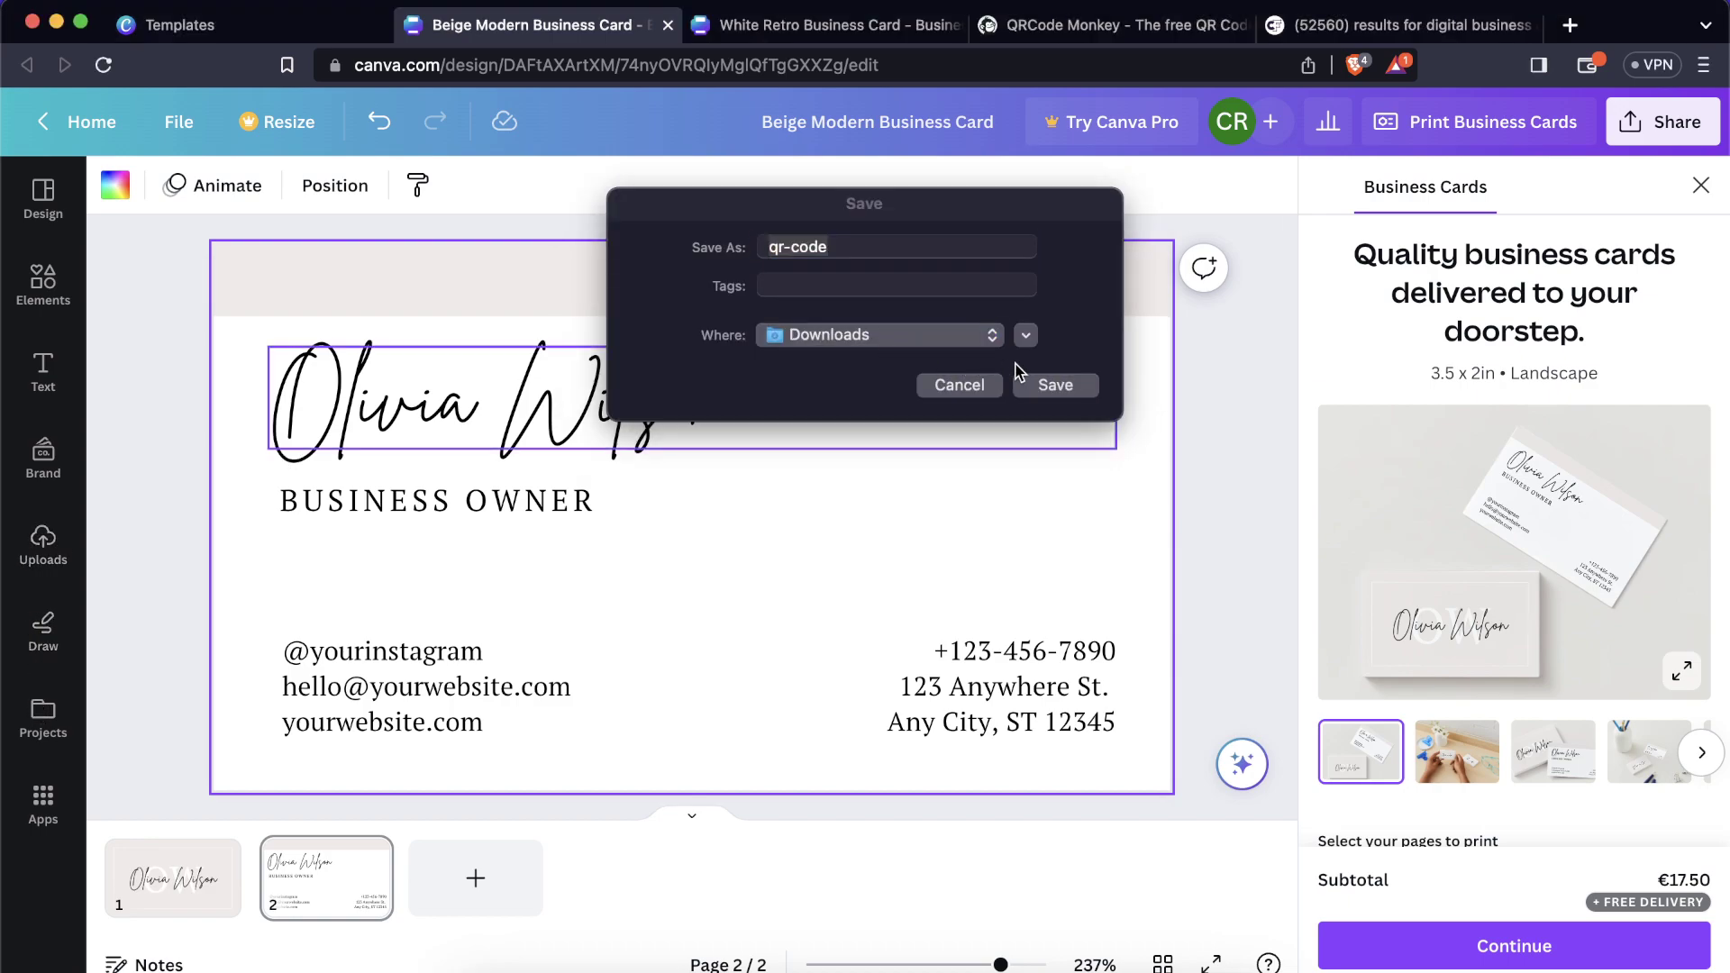
{"action": "left_click", "coordinate": [1049, 386]}
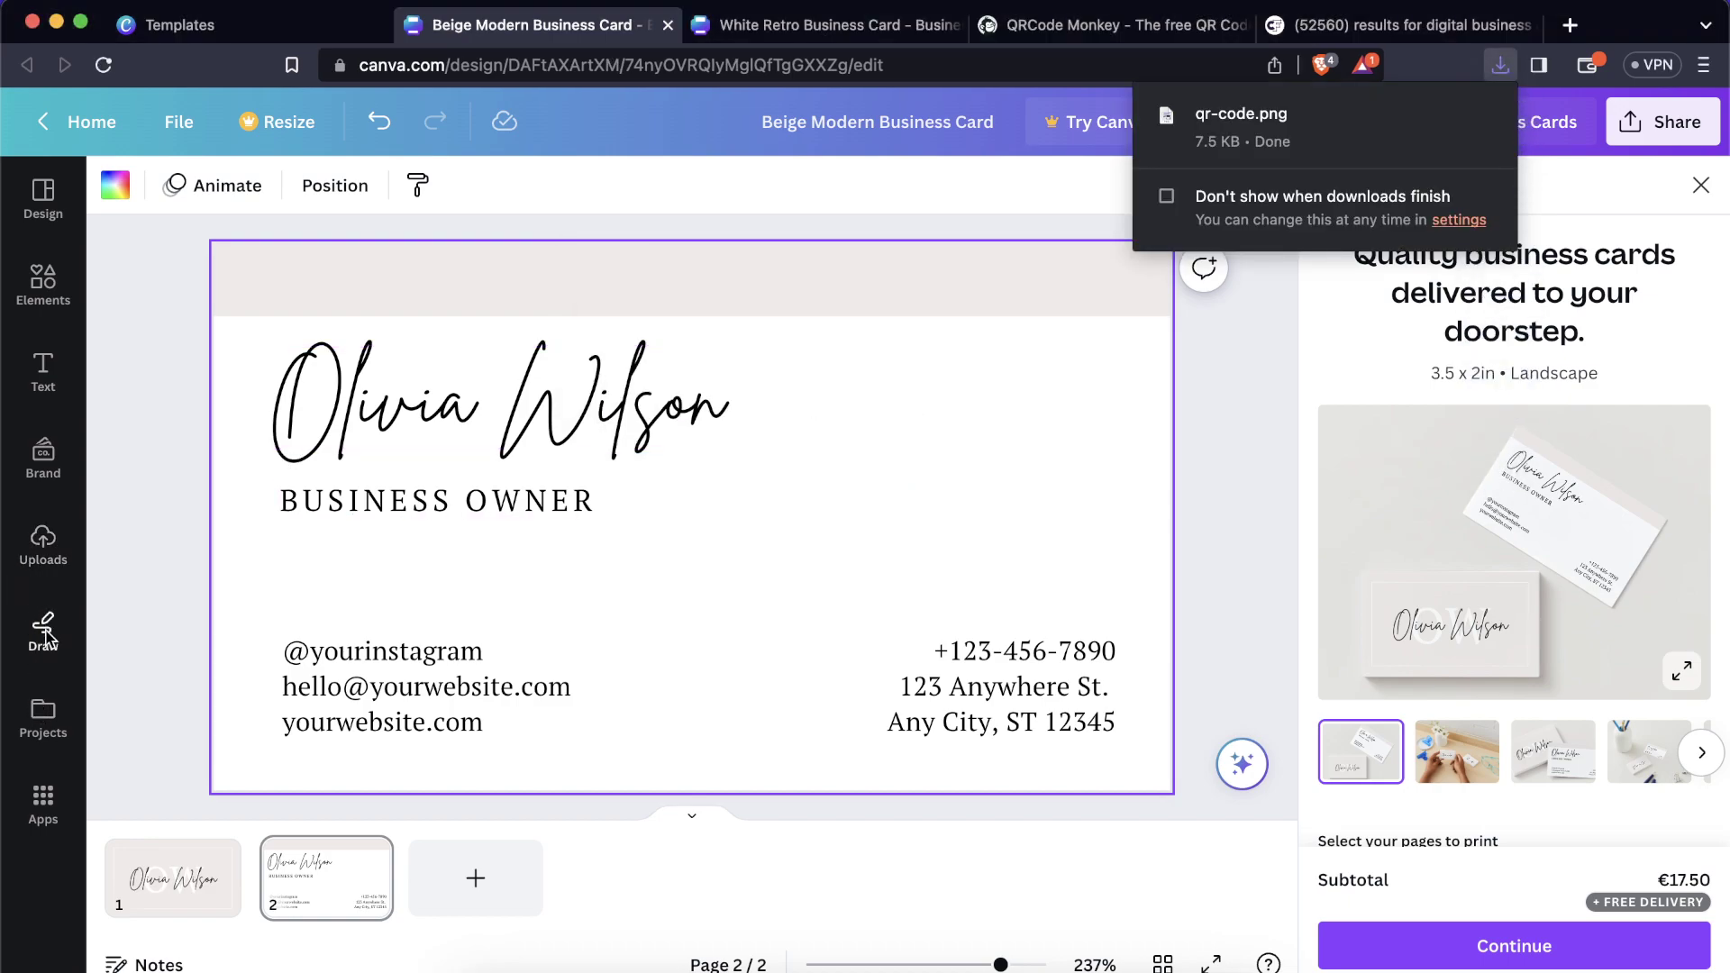
Upload qr-code.png to Canva and place it on page 2 of the business card.
{"action": "left_click", "coordinate": [44, 543]}
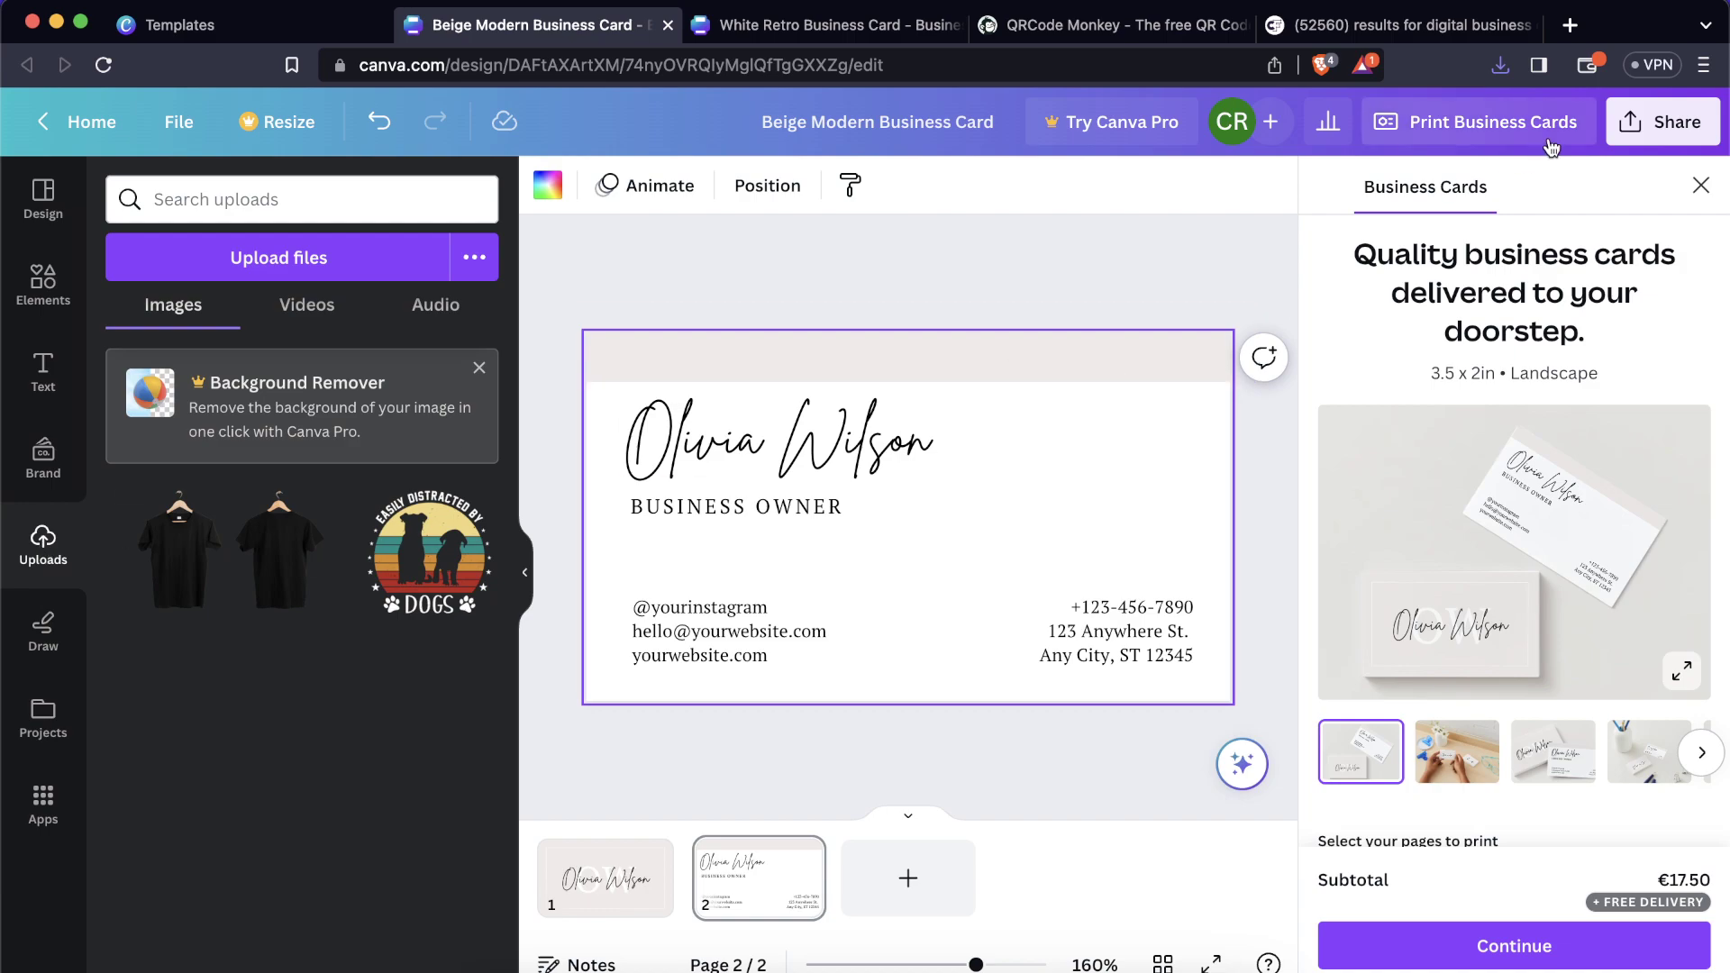
{"action": "left_click", "coordinate": [1500, 65]}
{"action": "left_click_drag", "start_coordinate": [1241, 172], "coordinate": [232, 712]}
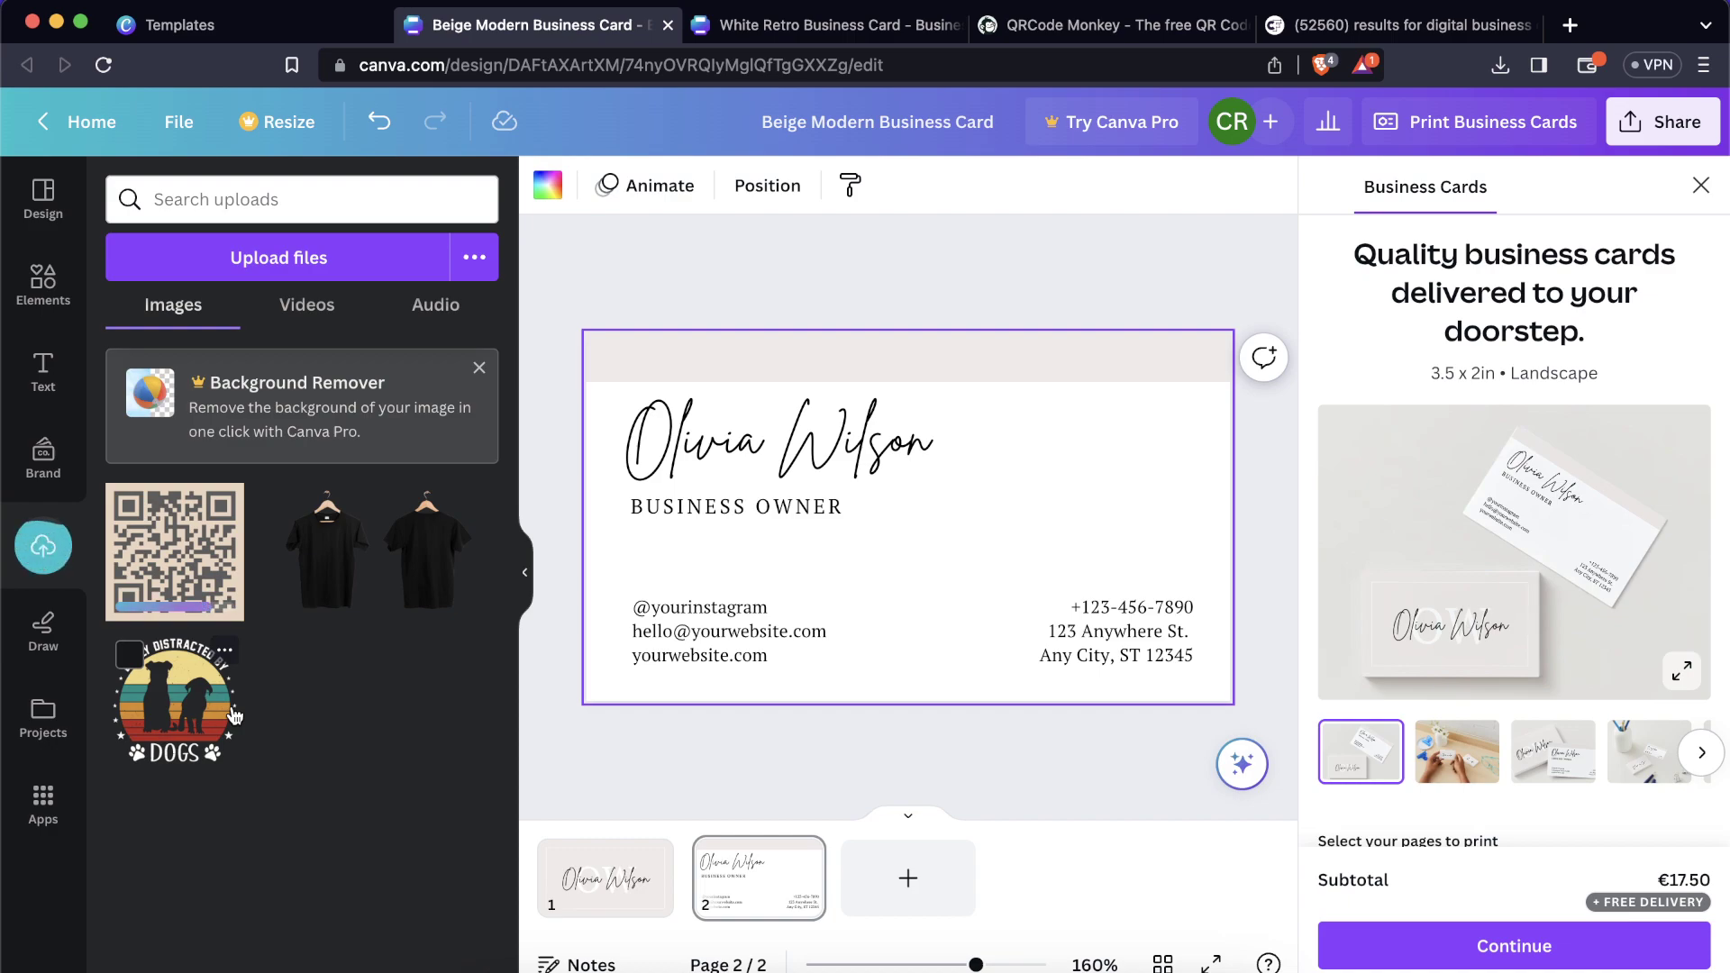
{"action": "left_click", "coordinate": [193, 554]}
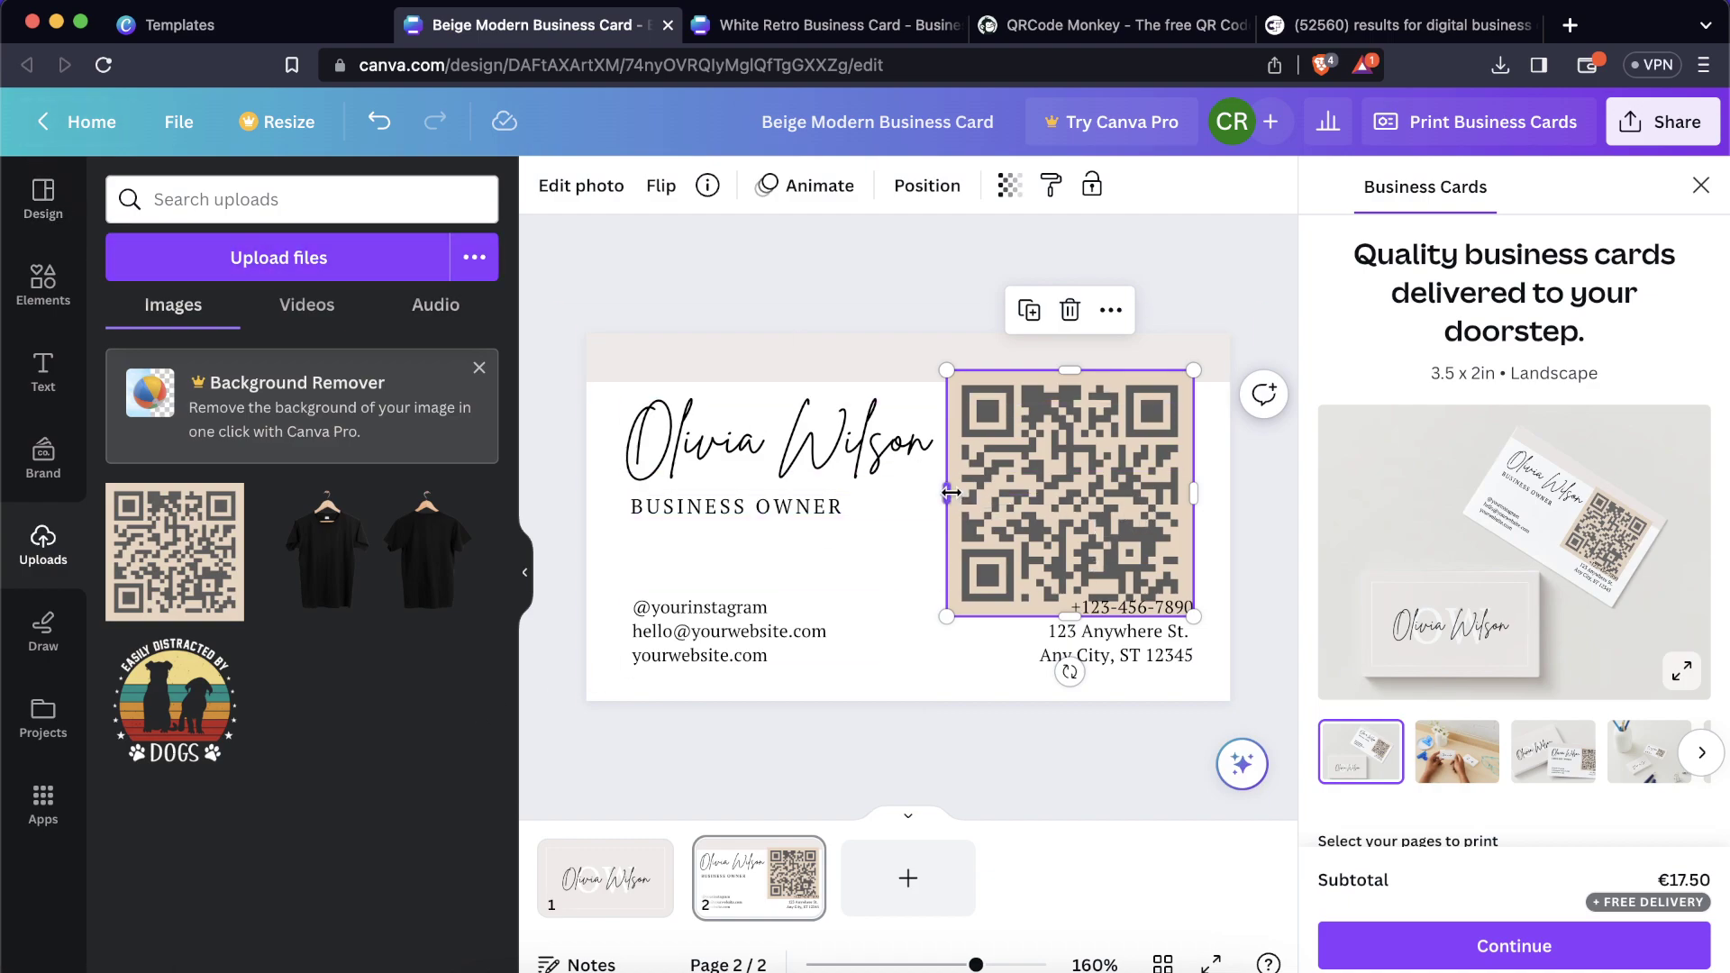
Shrink the QR code and place it above the phone number and address, lined up with their right edge.
{"action": "left_click_drag", "start_coordinate": [948, 370], "coordinate": [1036, 461]}
{"action": "left_click_drag", "start_coordinate": [1101, 518], "coordinate": [1104, 470]}
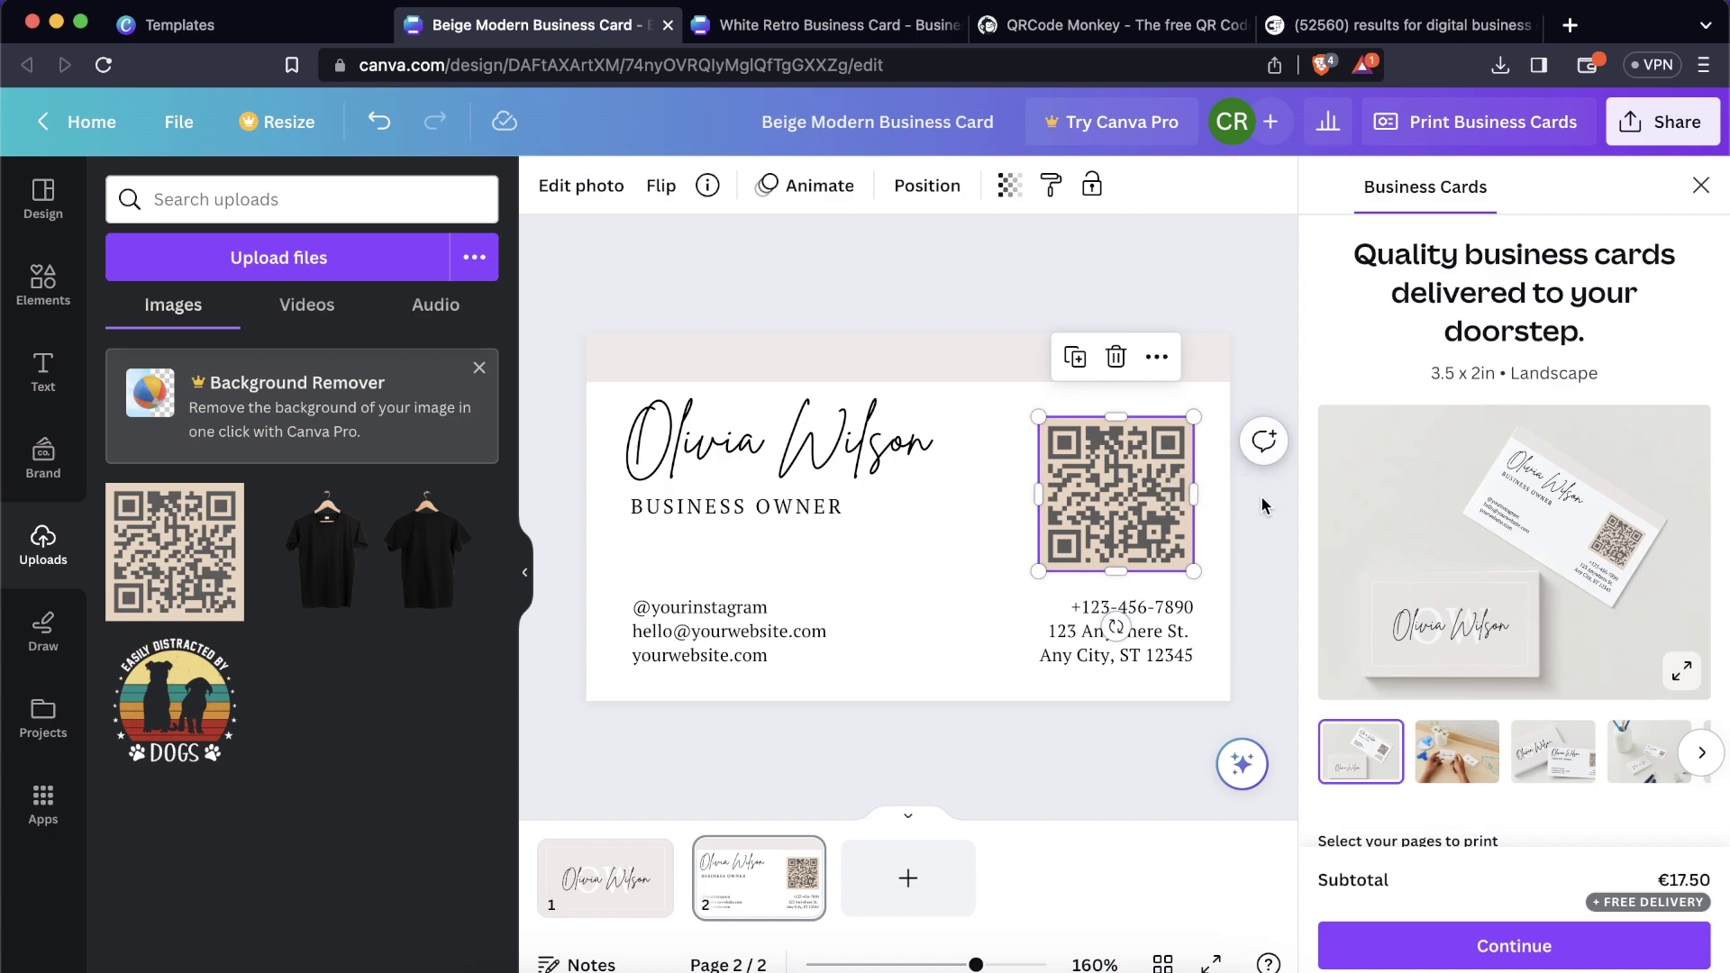
{"action": "left_click", "coordinate": [1278, 532]}
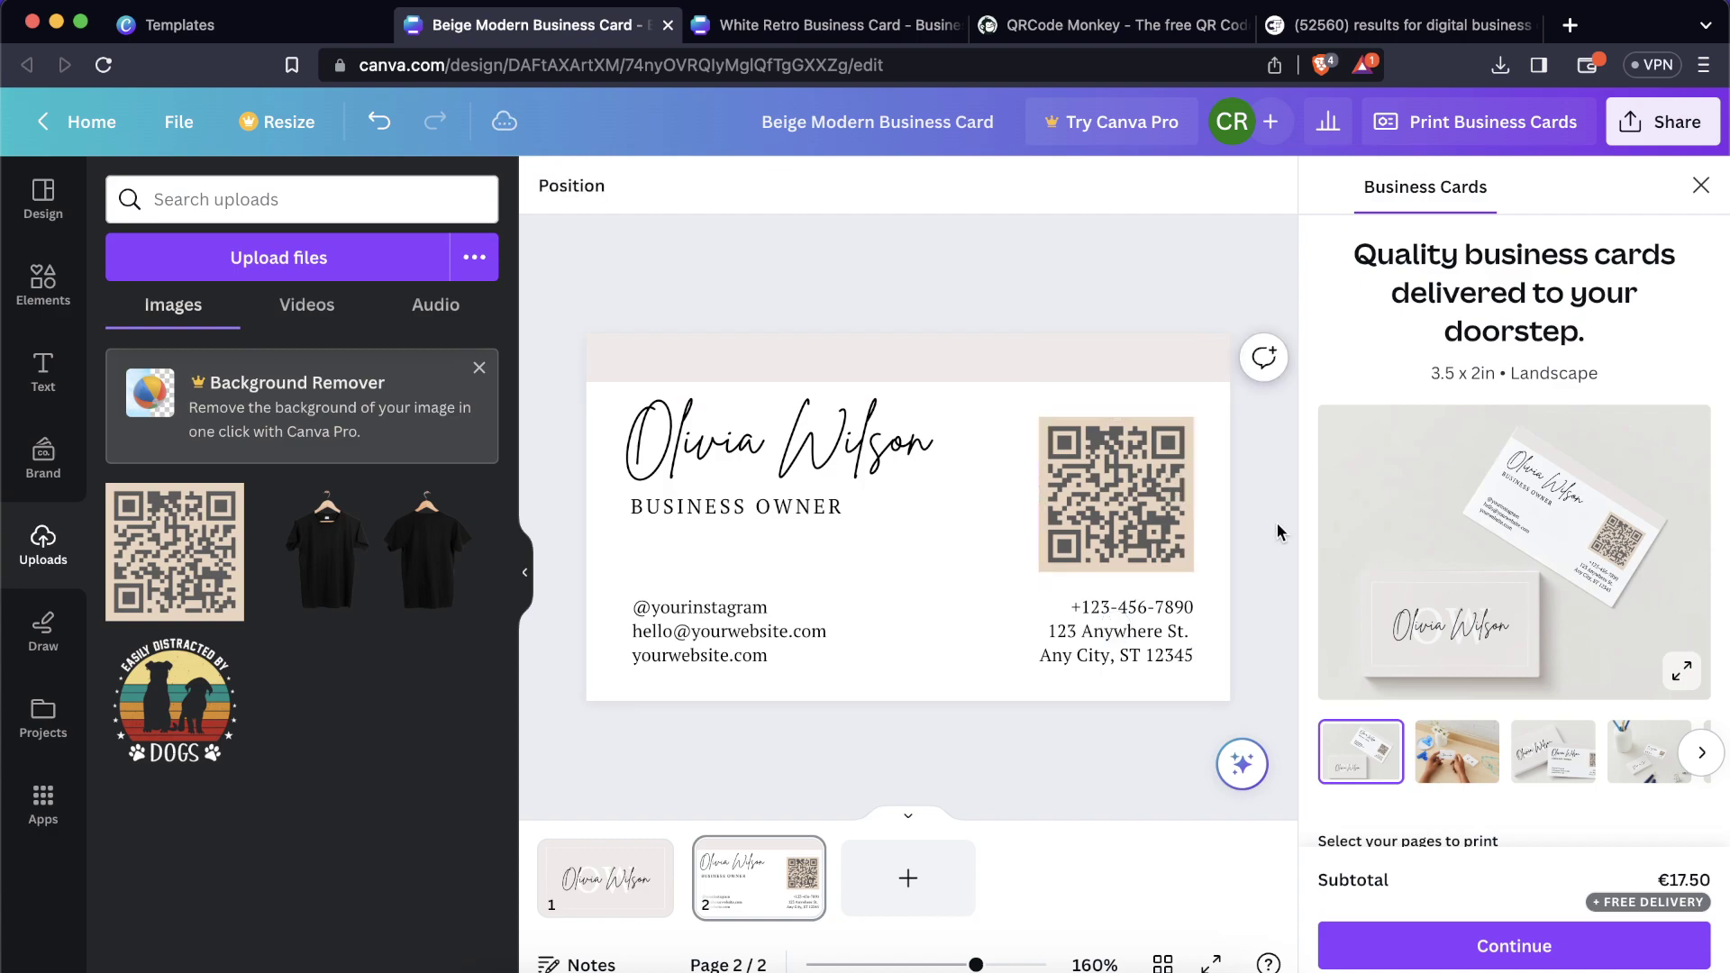
{"action": "left_click", "coordinate": [1124, 491]}
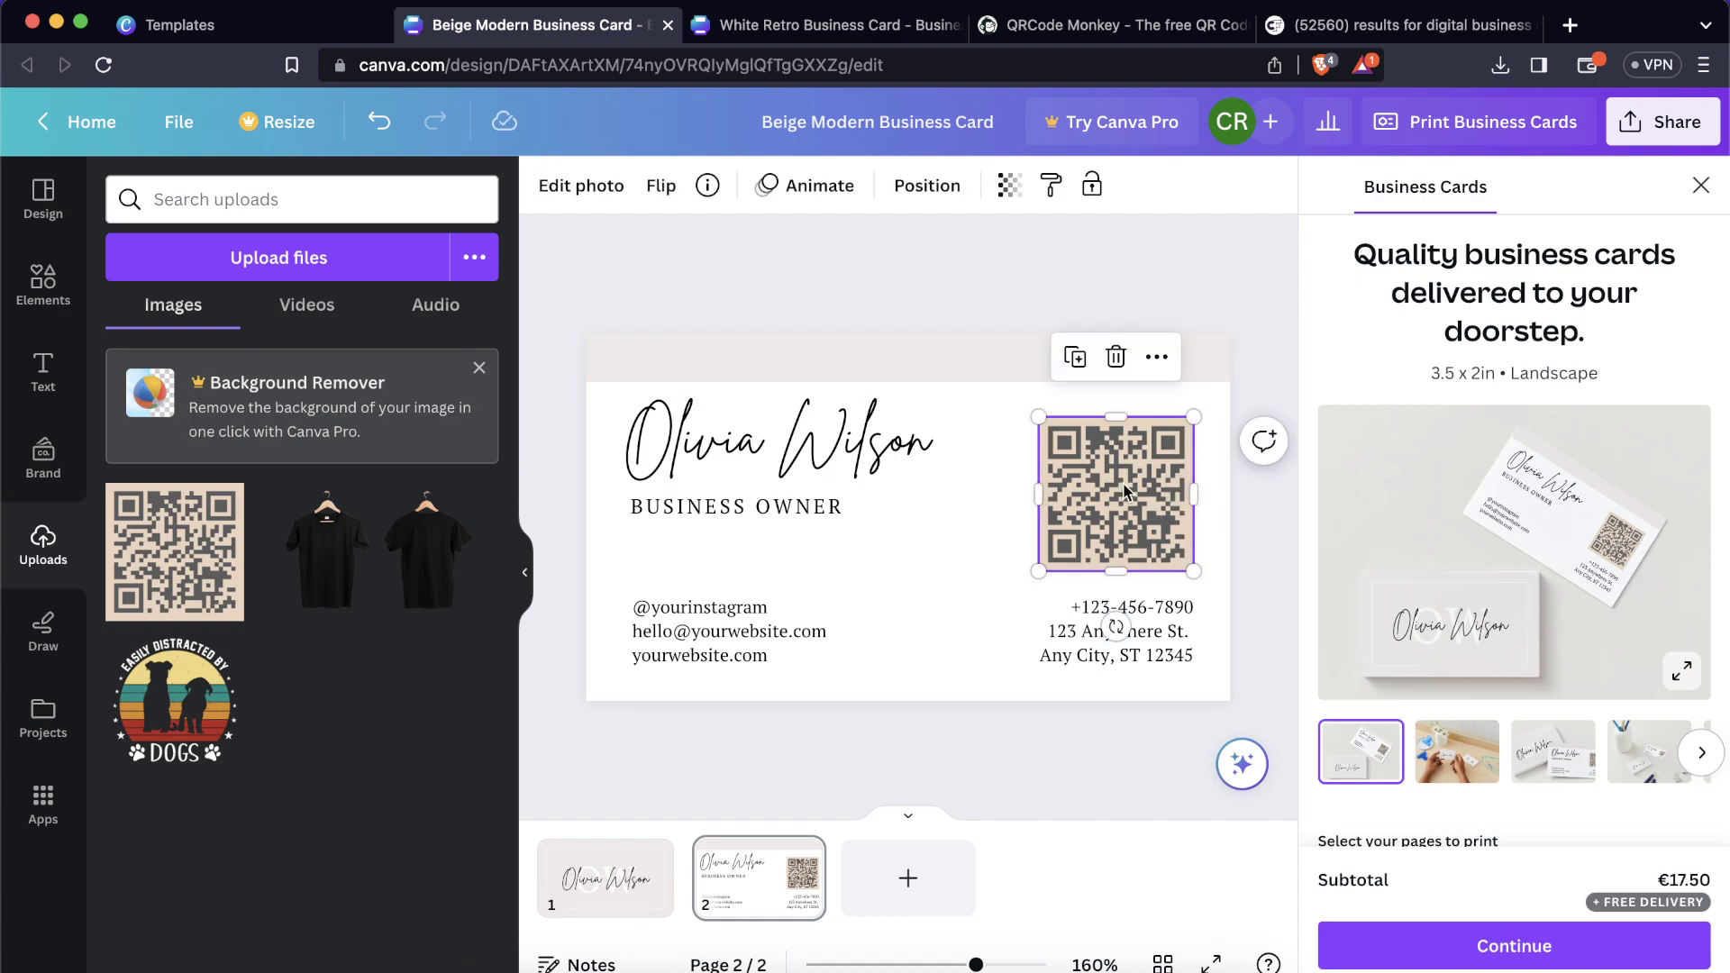
Review both card pages and move page 1's signature name and OW initials up toward the top of the frame.
{"action": "left_click", "coordinate": [599, 869]}
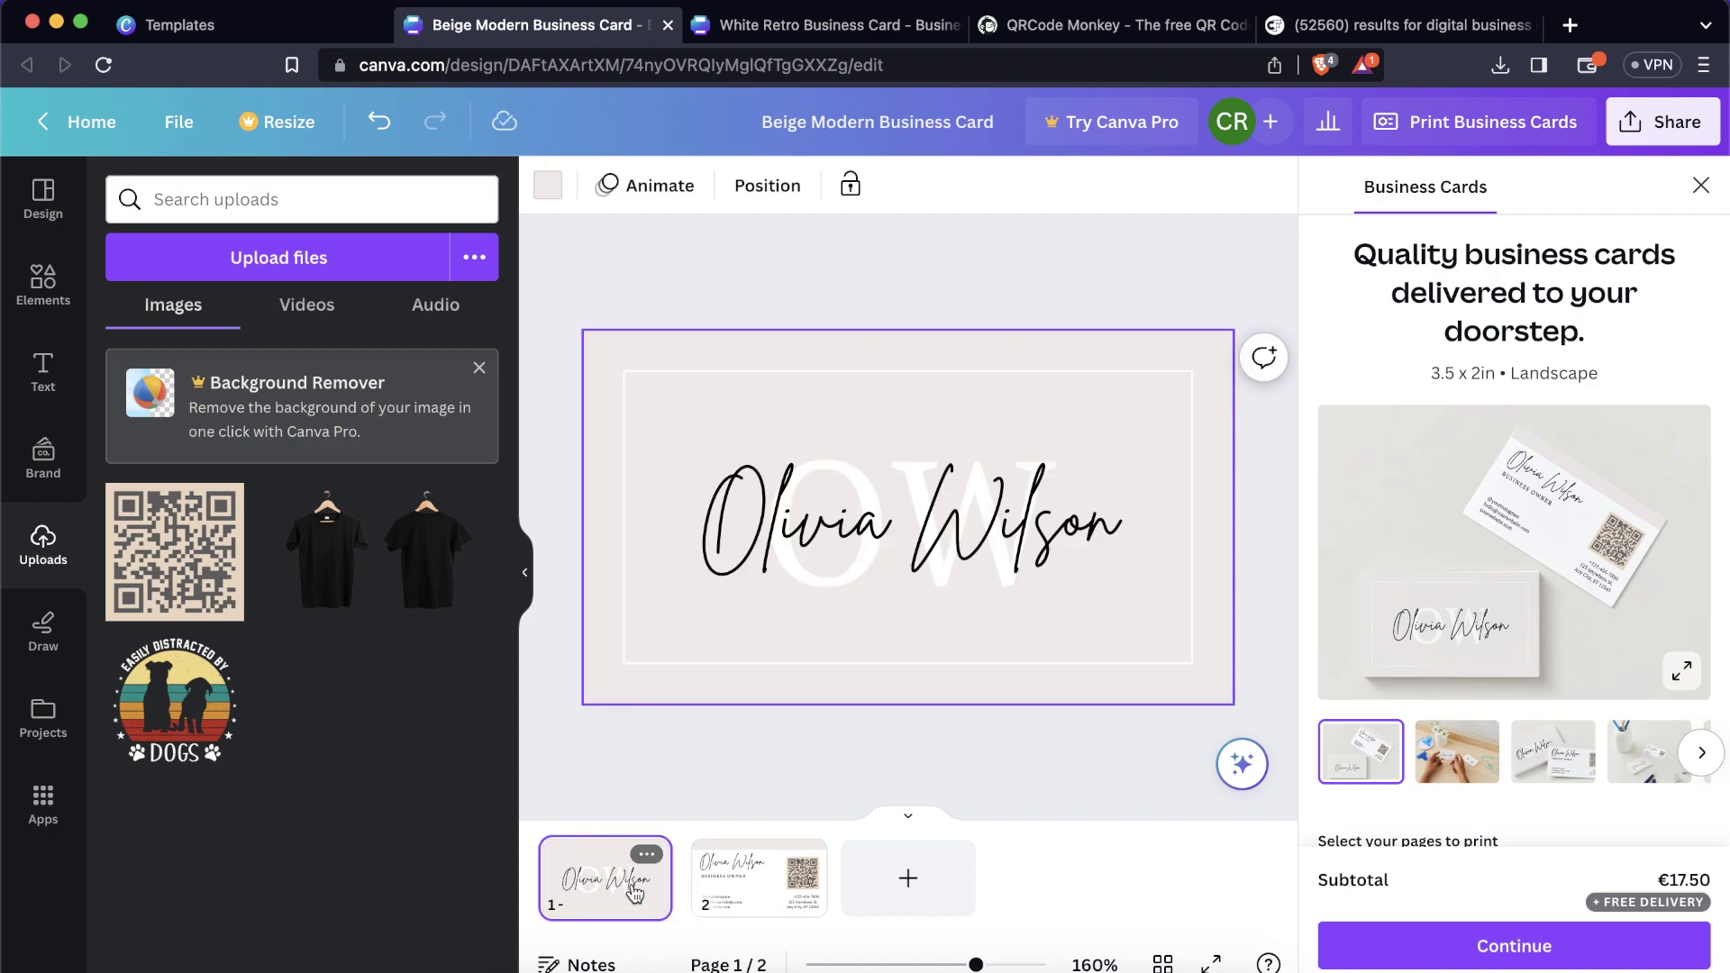
{"action": "left_click", "coordinate": [525, 572]}
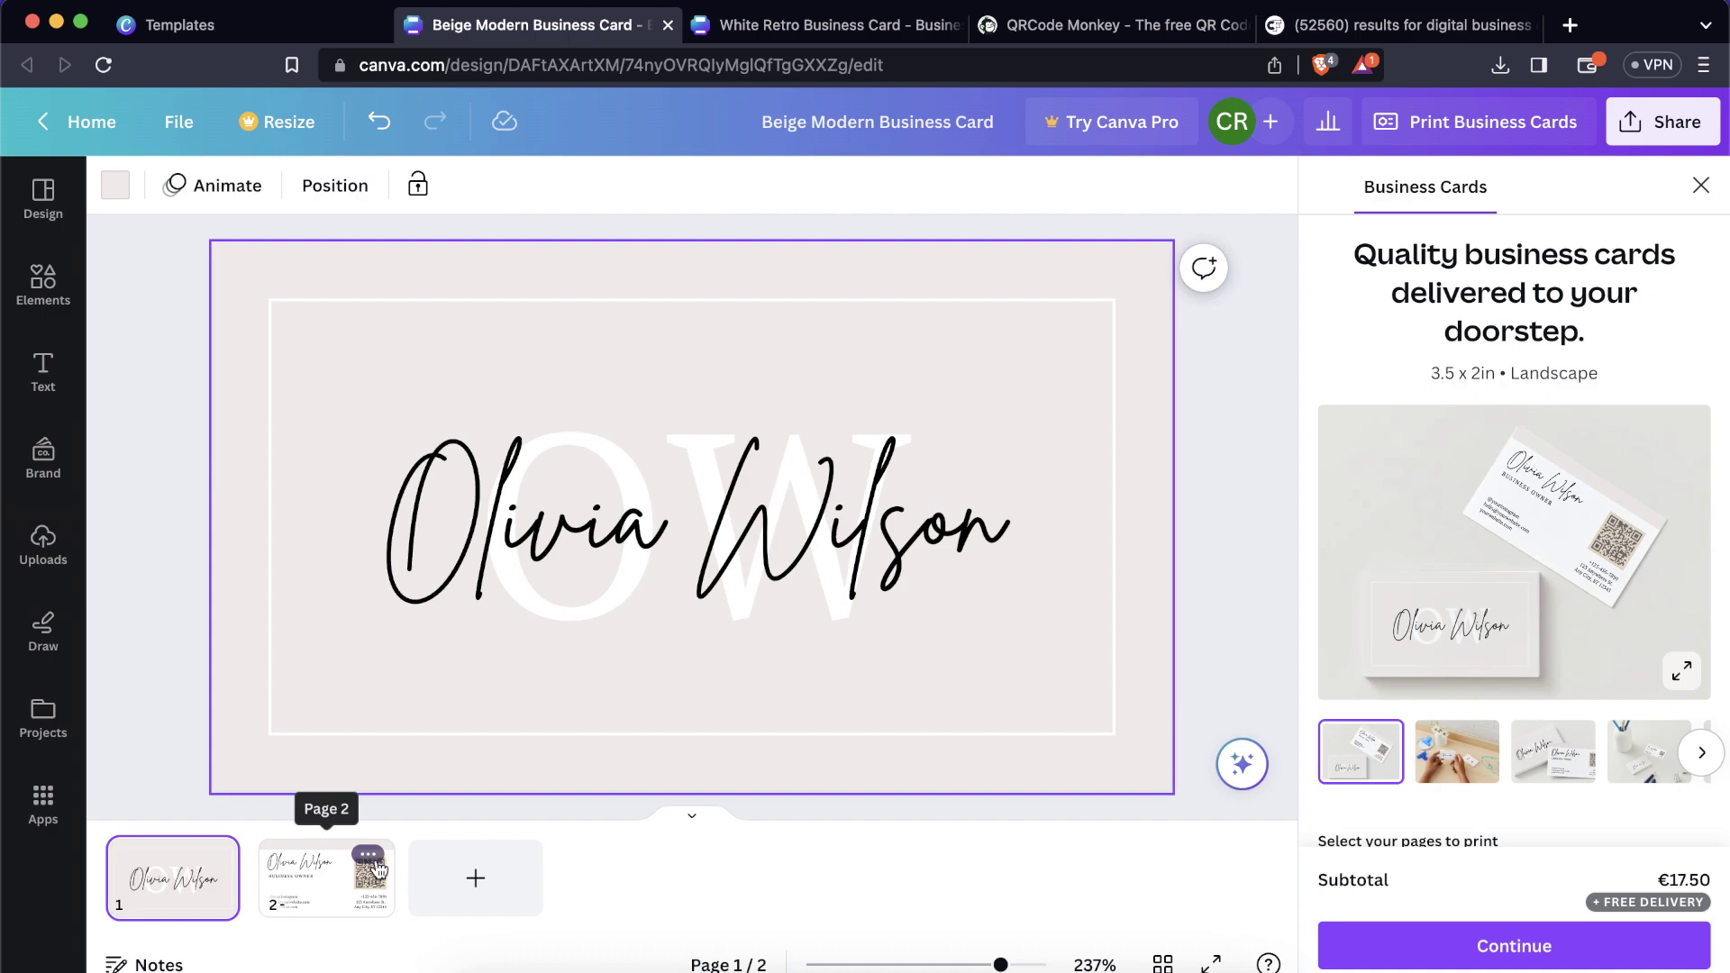
{"action": "left_click", "coordinate": [343, 896]}
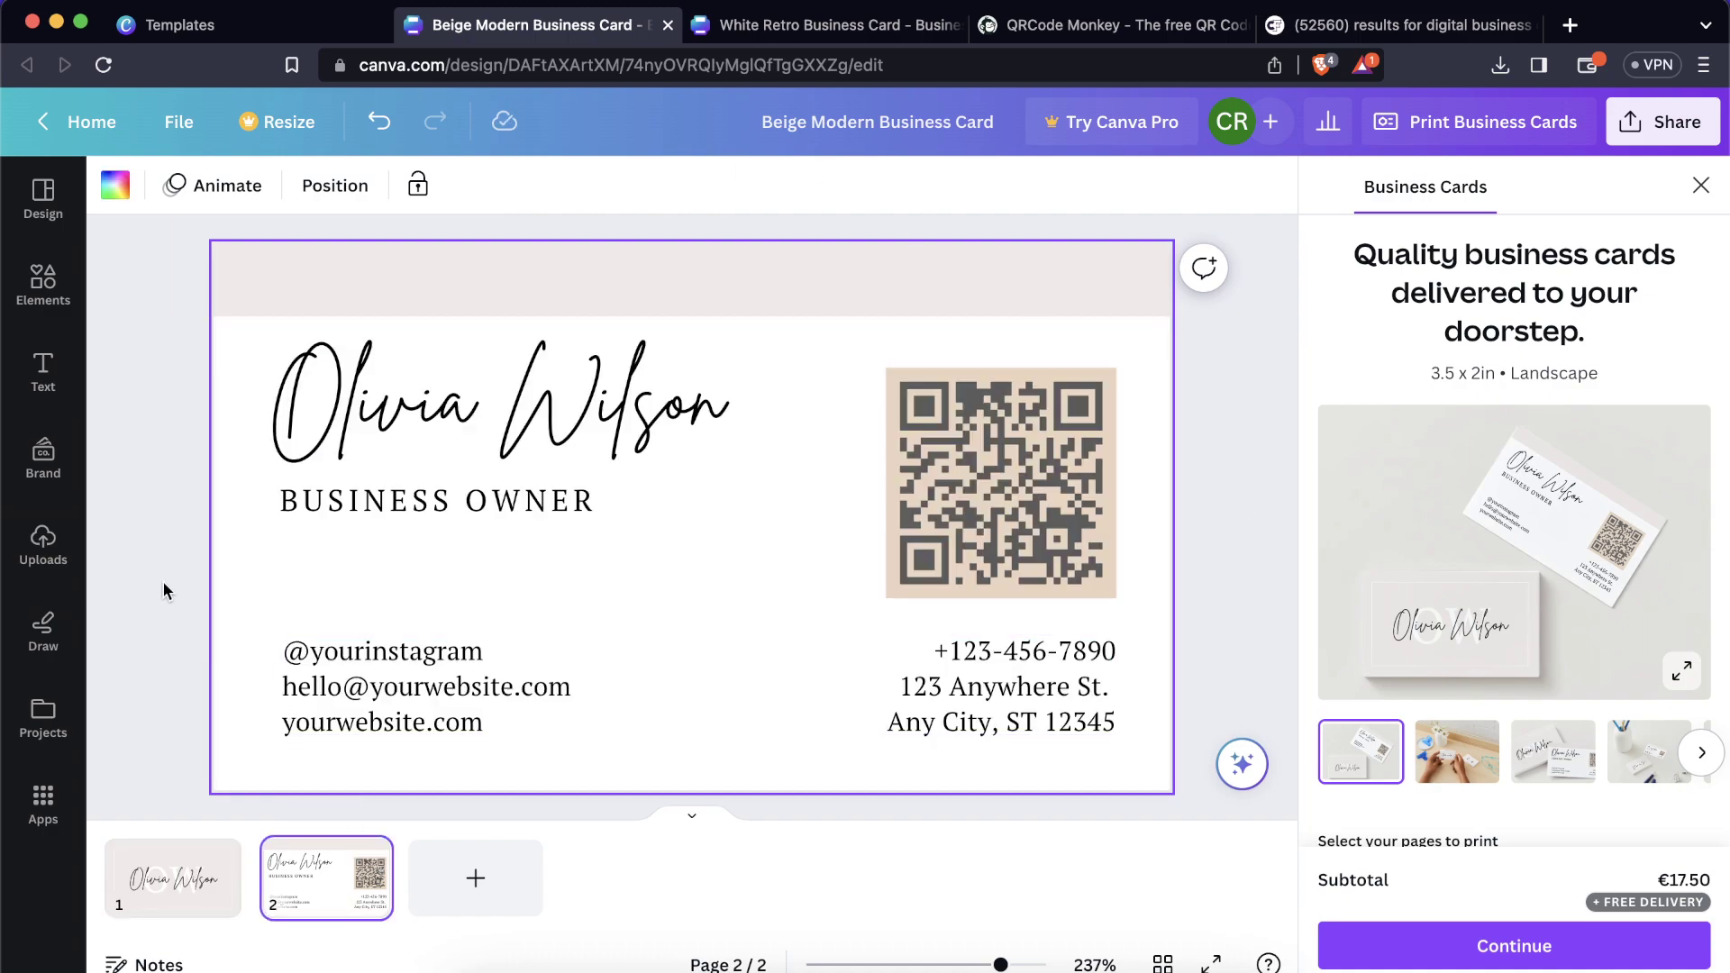
{"action": "left_click", "coordinate": [171, 856]}
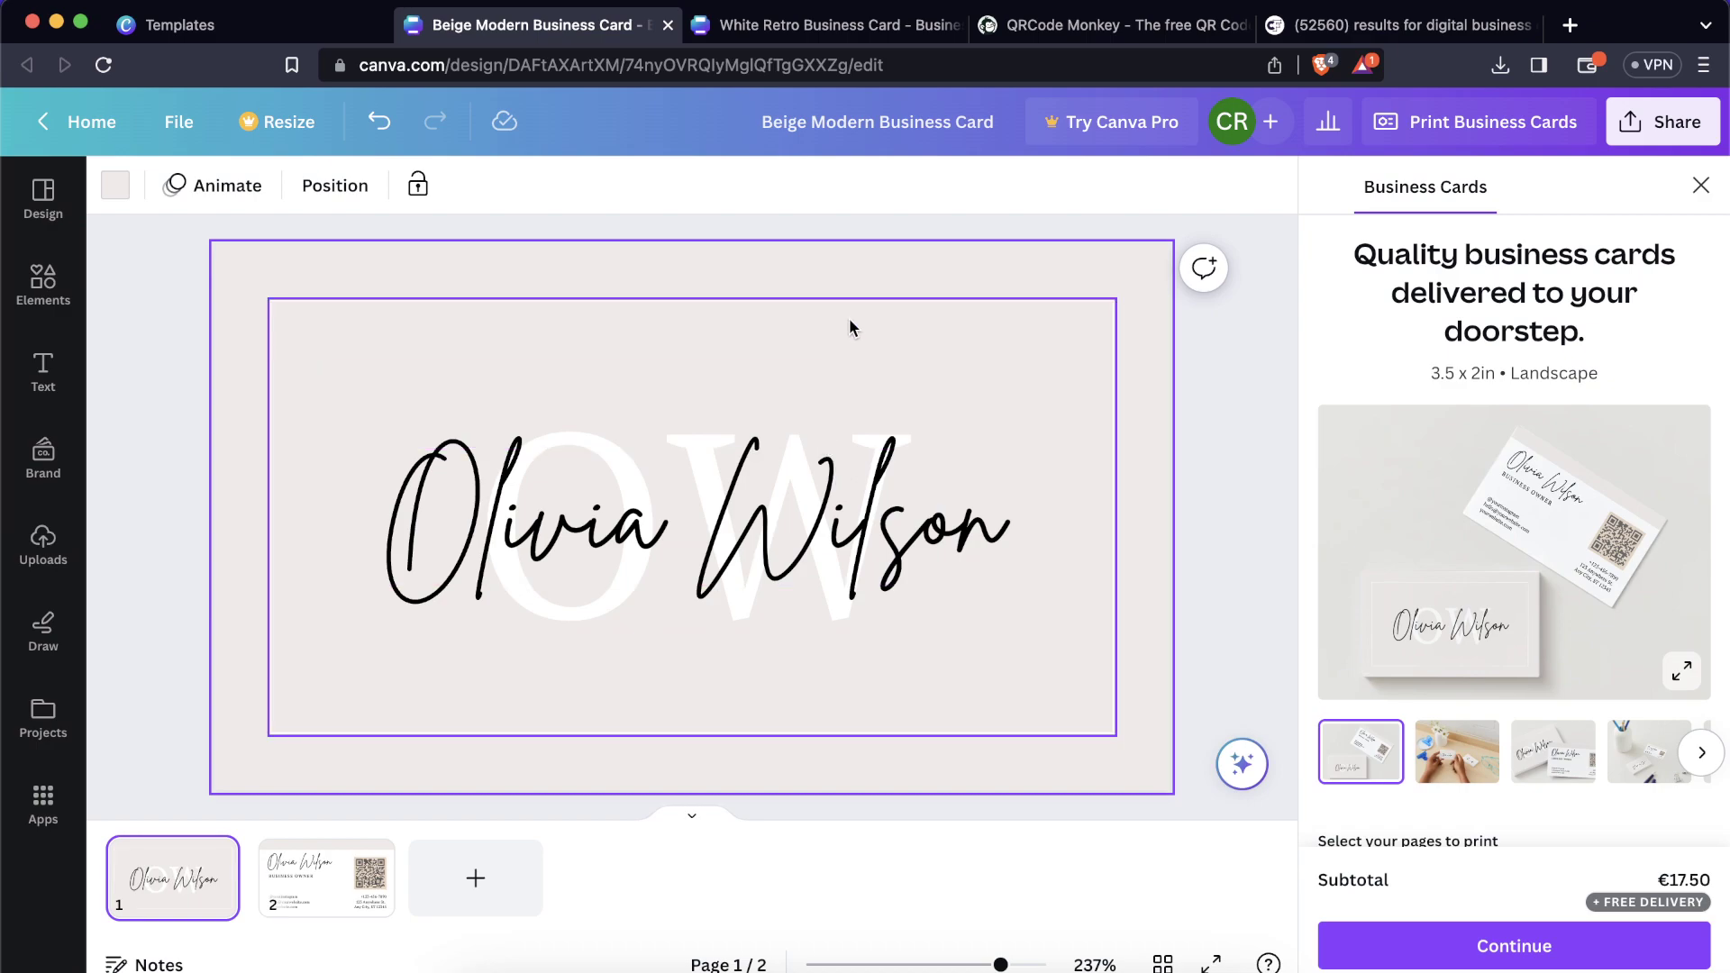
{"action": "left_click_drag", "start_coordinate": [861, 414], "coordinate": [861, 299]}
{"action": "left_click", "coordinate": [881, 504]}
{"action": "left_click_drag", "start_coordinate": [882, 505], "coordinate": [882, 402]}
{"action": "left_click", "coordinate": [1072, 649]}
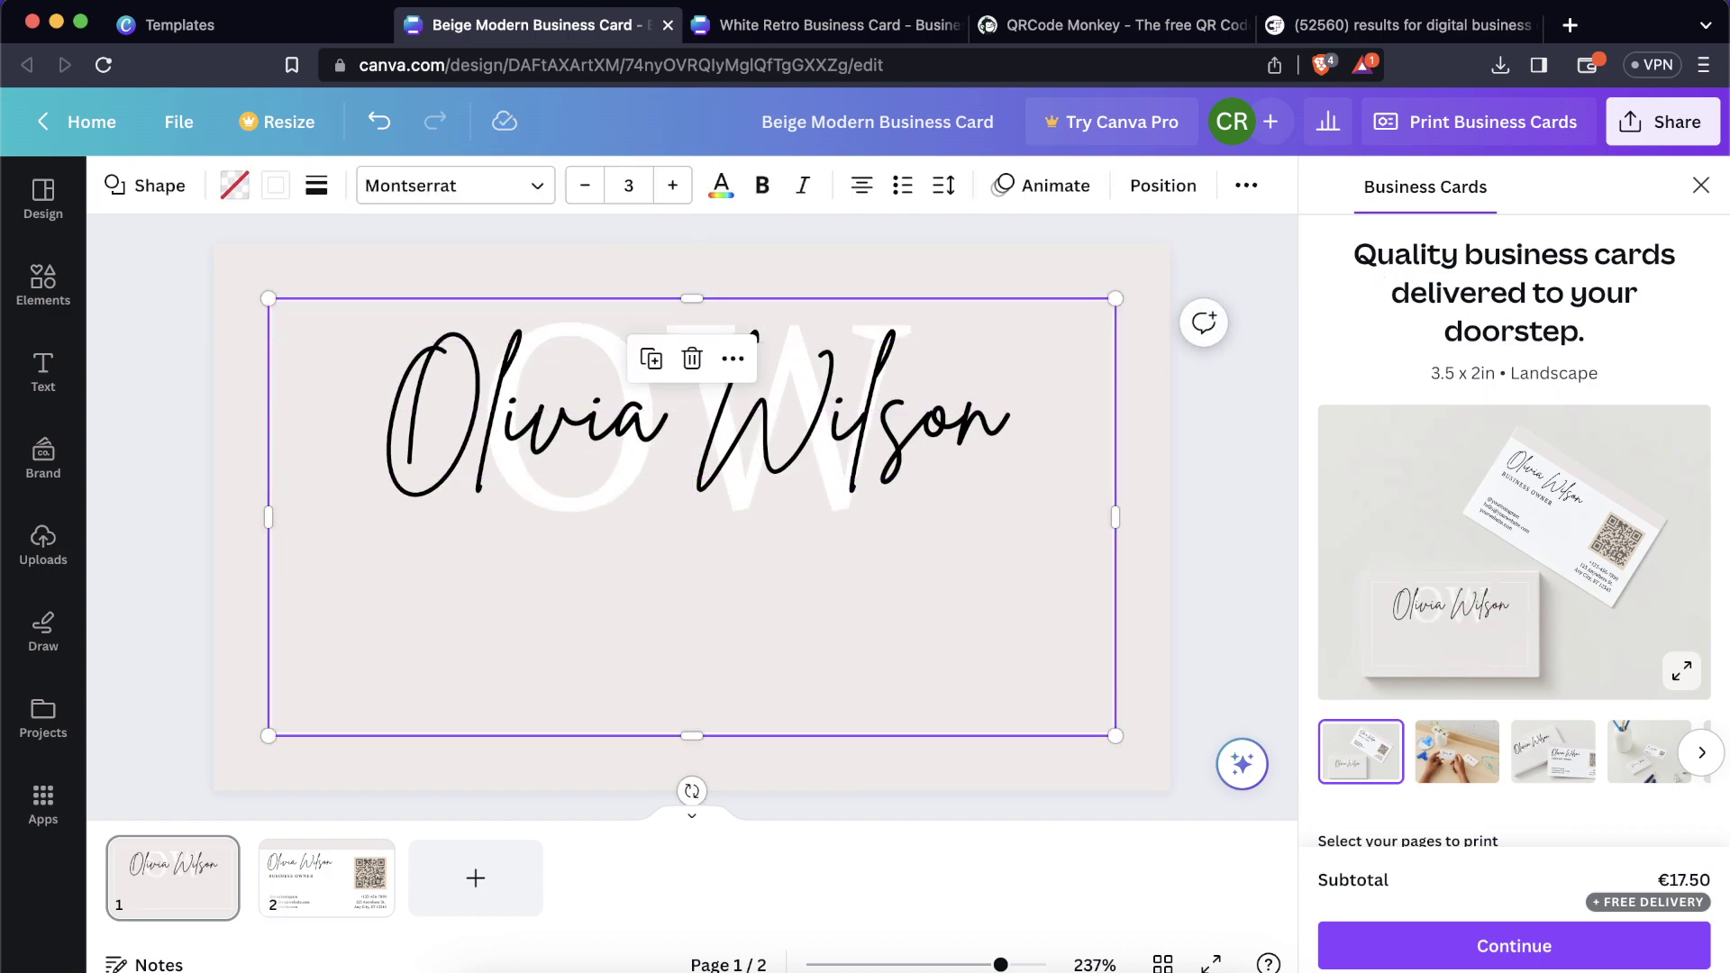
Return to page 2 and copy a template link for the business card design.
{"action": "left_click", "coordinate": [338, 874]}
{"action": "left_click", "coordinate": [1654, 122]}
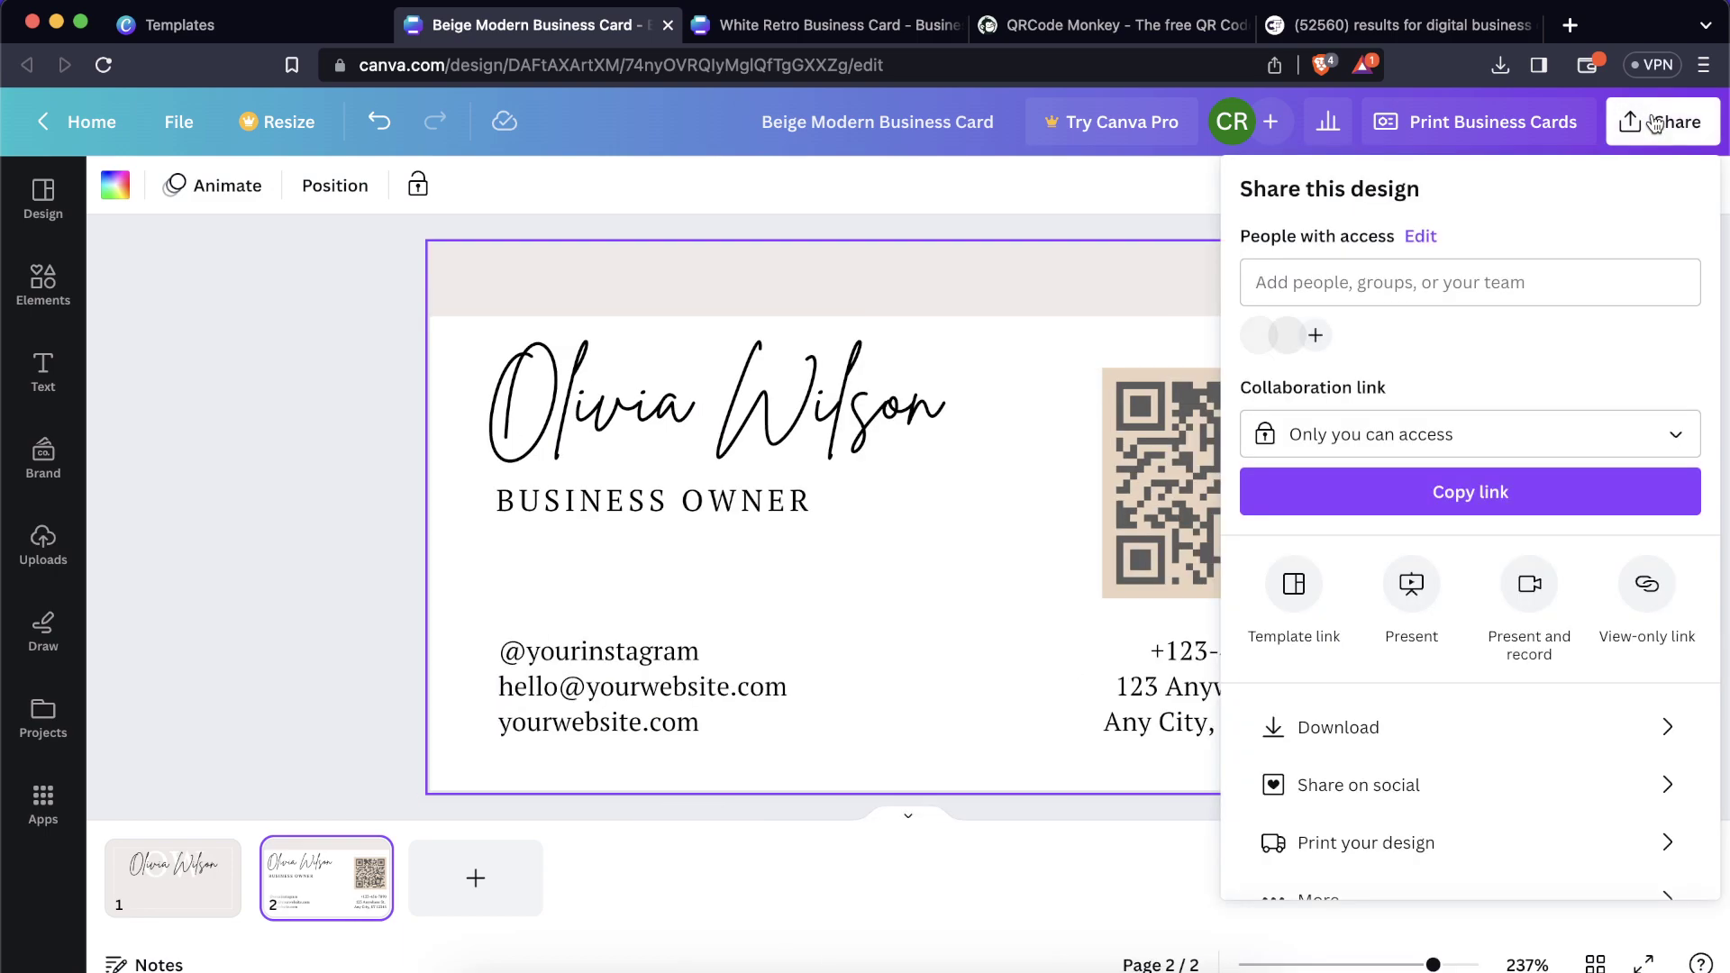
{"action": "left_click", "coordinate": [1295, 596]}
{"action": "left_click", "coordinate": [1666, 353]}
{"action": "left_click", "coordinate": [1549, 231]}
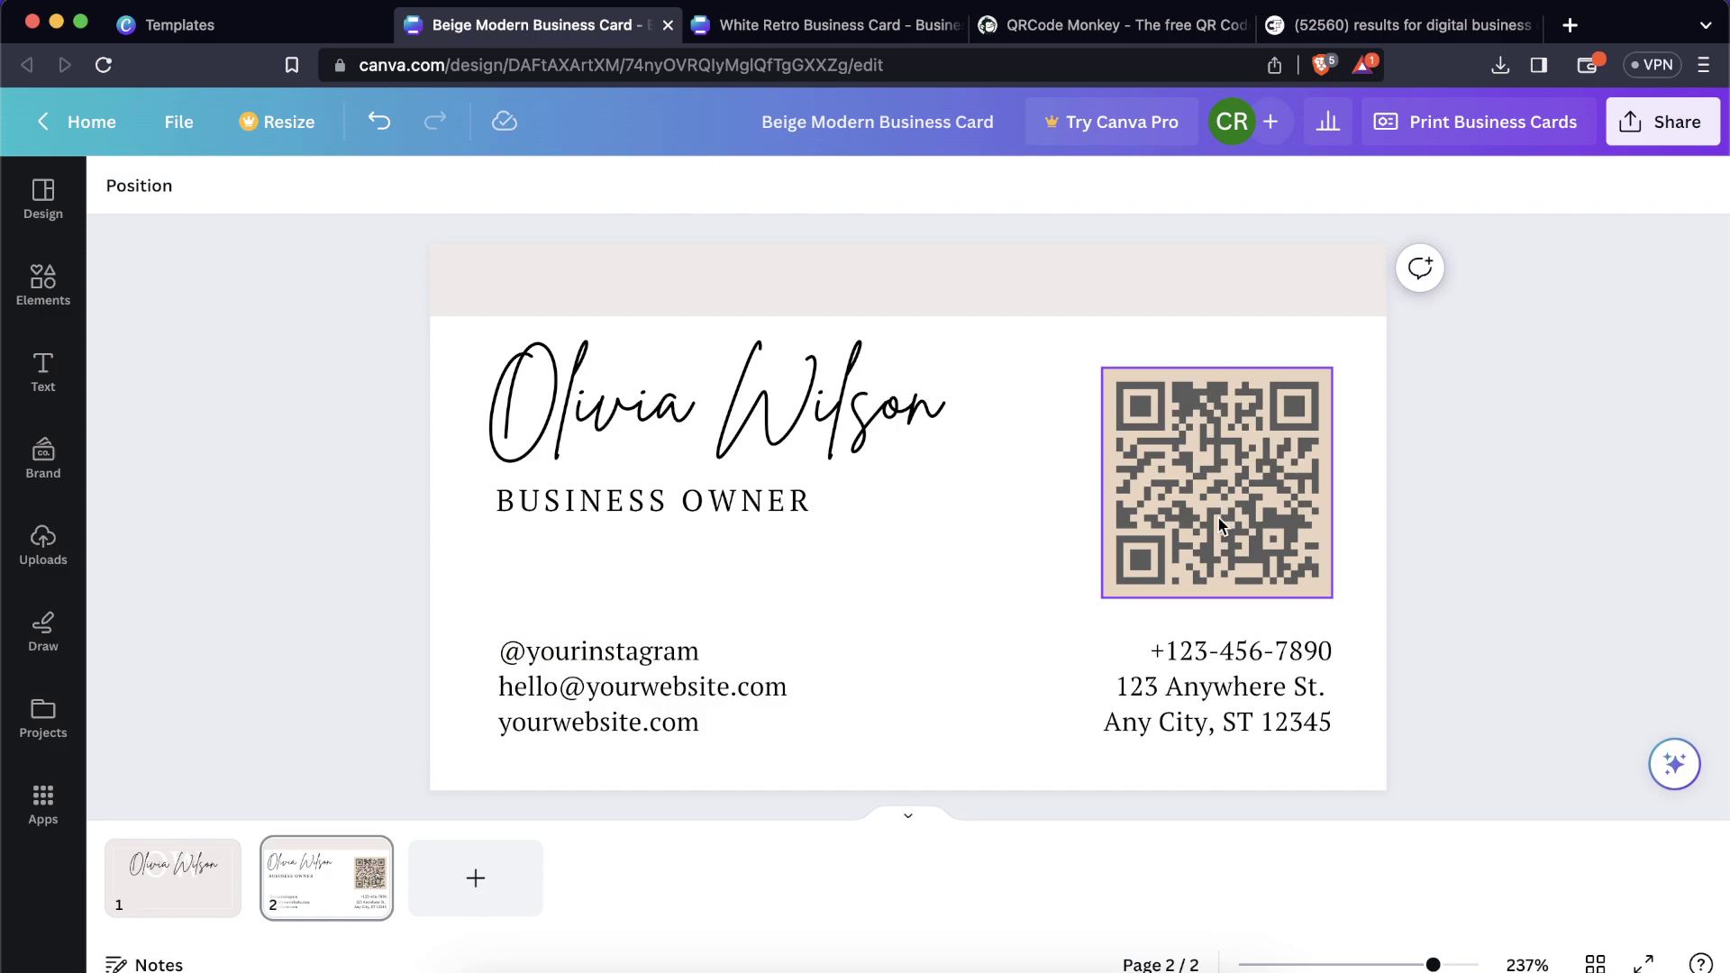
Switch to QRCode Monkey, dismiss the ad, and open the URL content of the QR code for editing.
{"action": "left_click", "coordinate": [1132, 27]}
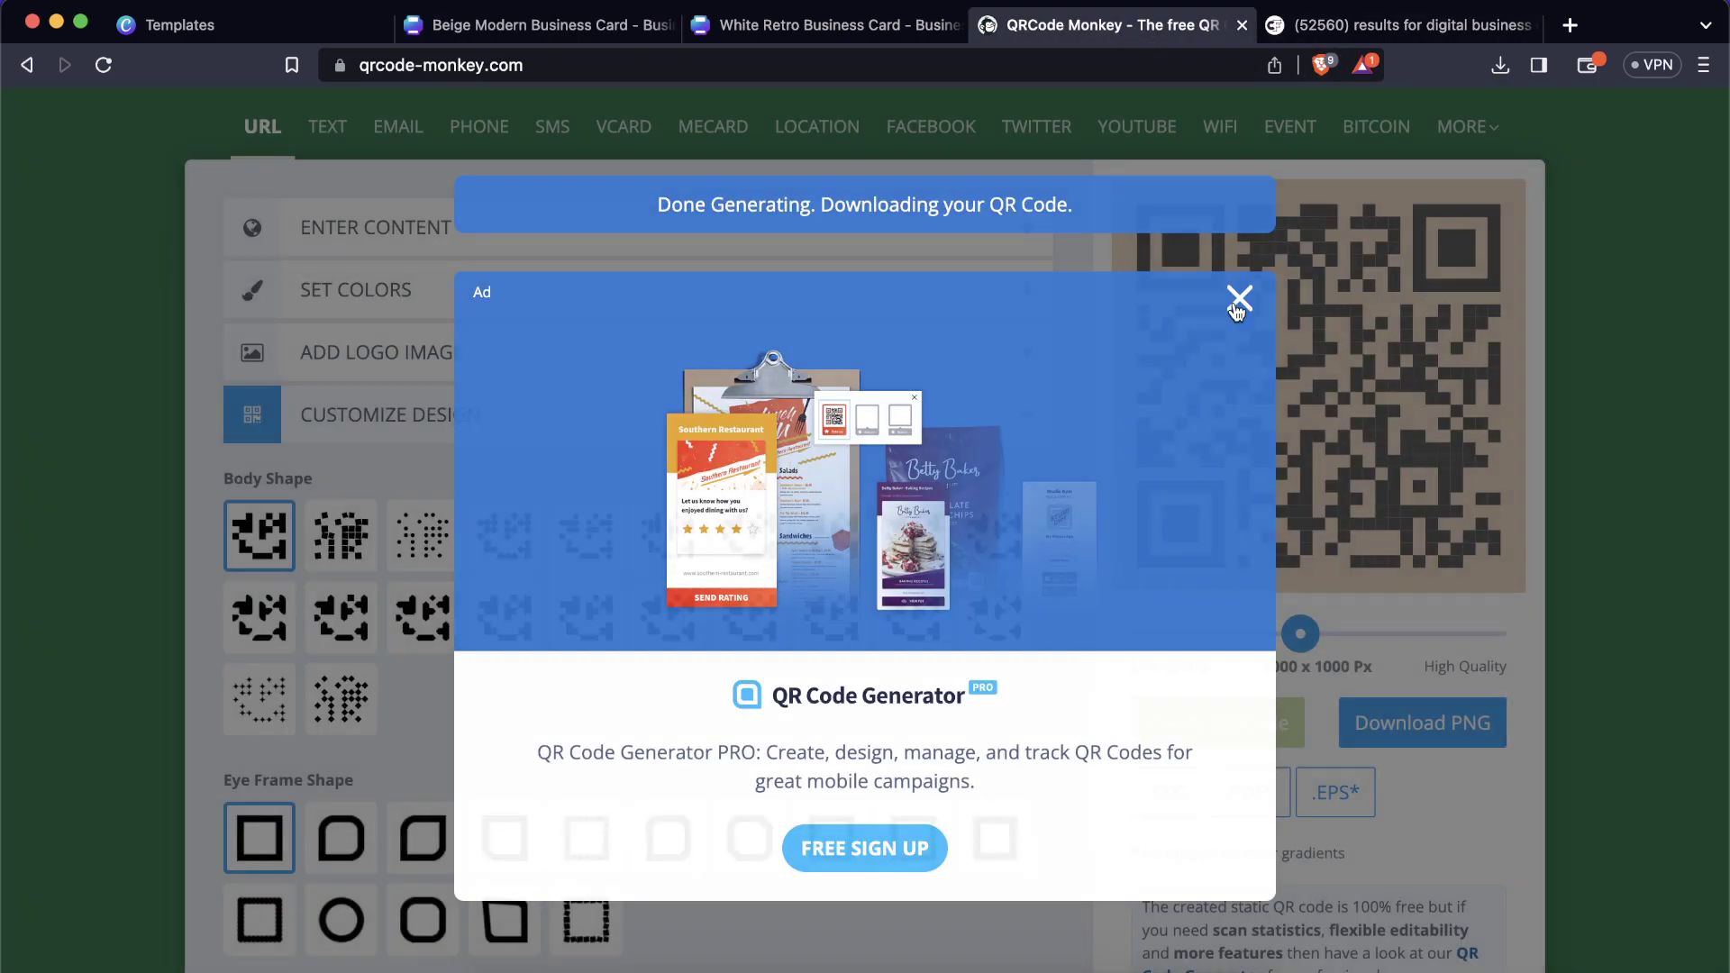
{"action": "left_click", "coordinate": [1239, 298]}
{"action": "scroll", "coordinate": [681, 447], "scroll_direction": "up", "scroll_amount": 3}
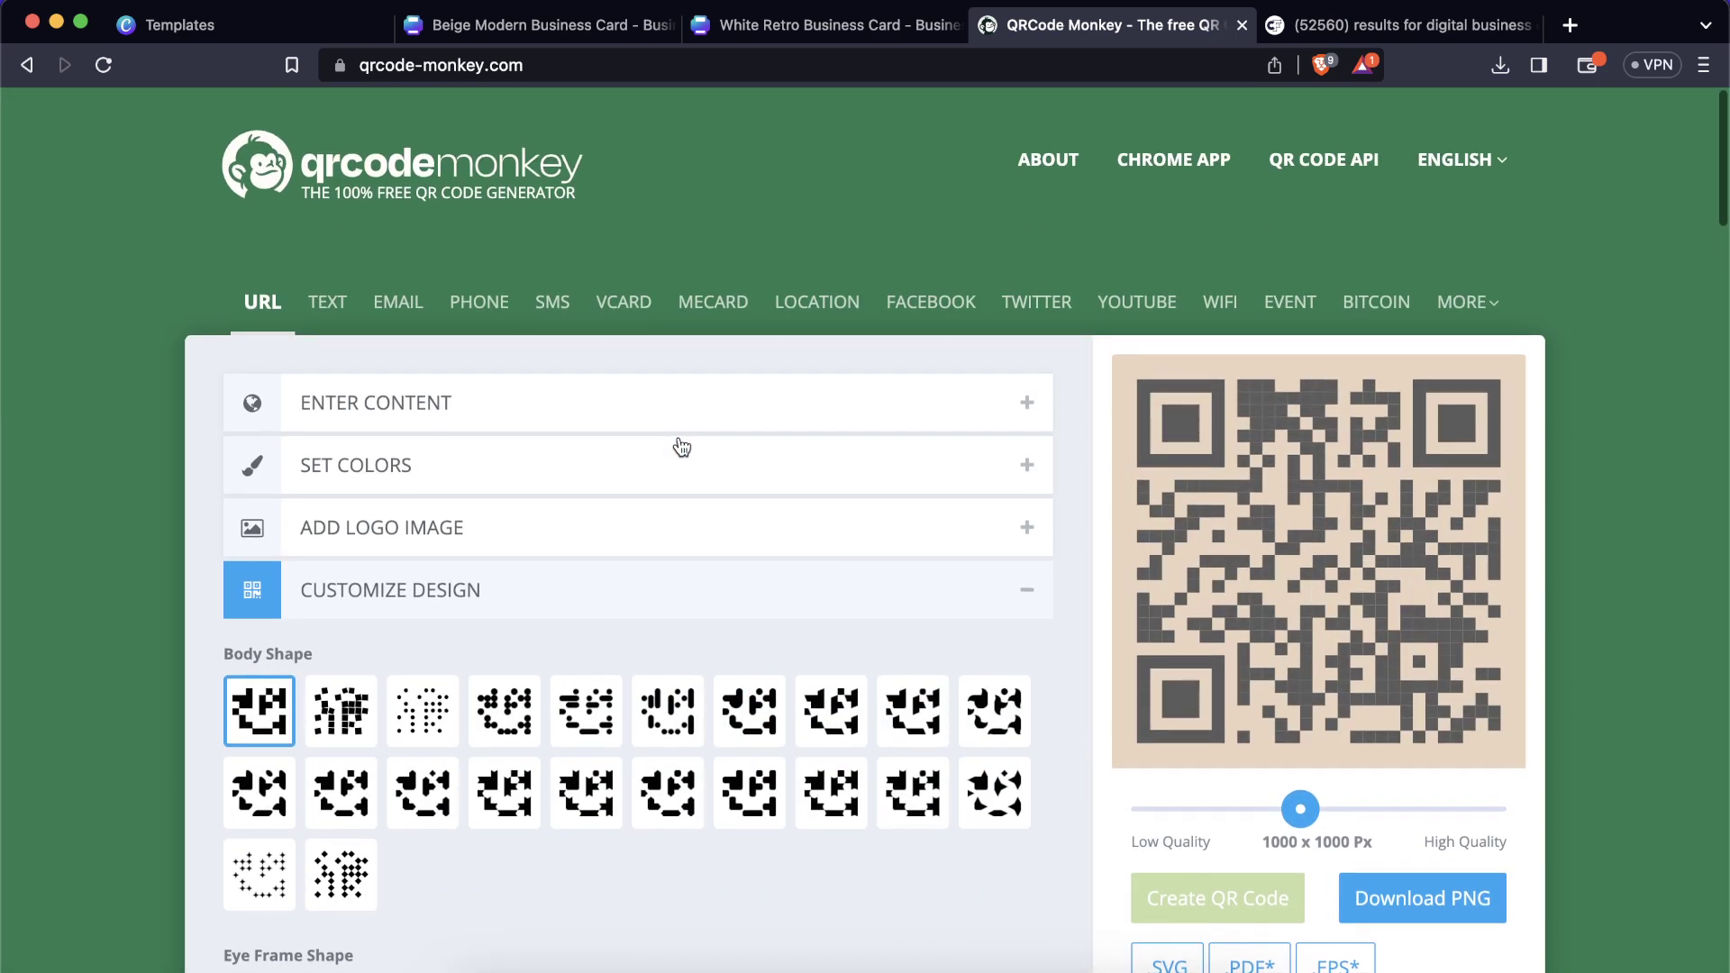
{"action": "left_click", "coordinate": [397, 396]}
{"action": "triple_click", "coordinate": [434, 506]}
{"action": "key", "text": "super+b"}
{"action": "left_click", "coordinate": [424, 479]}
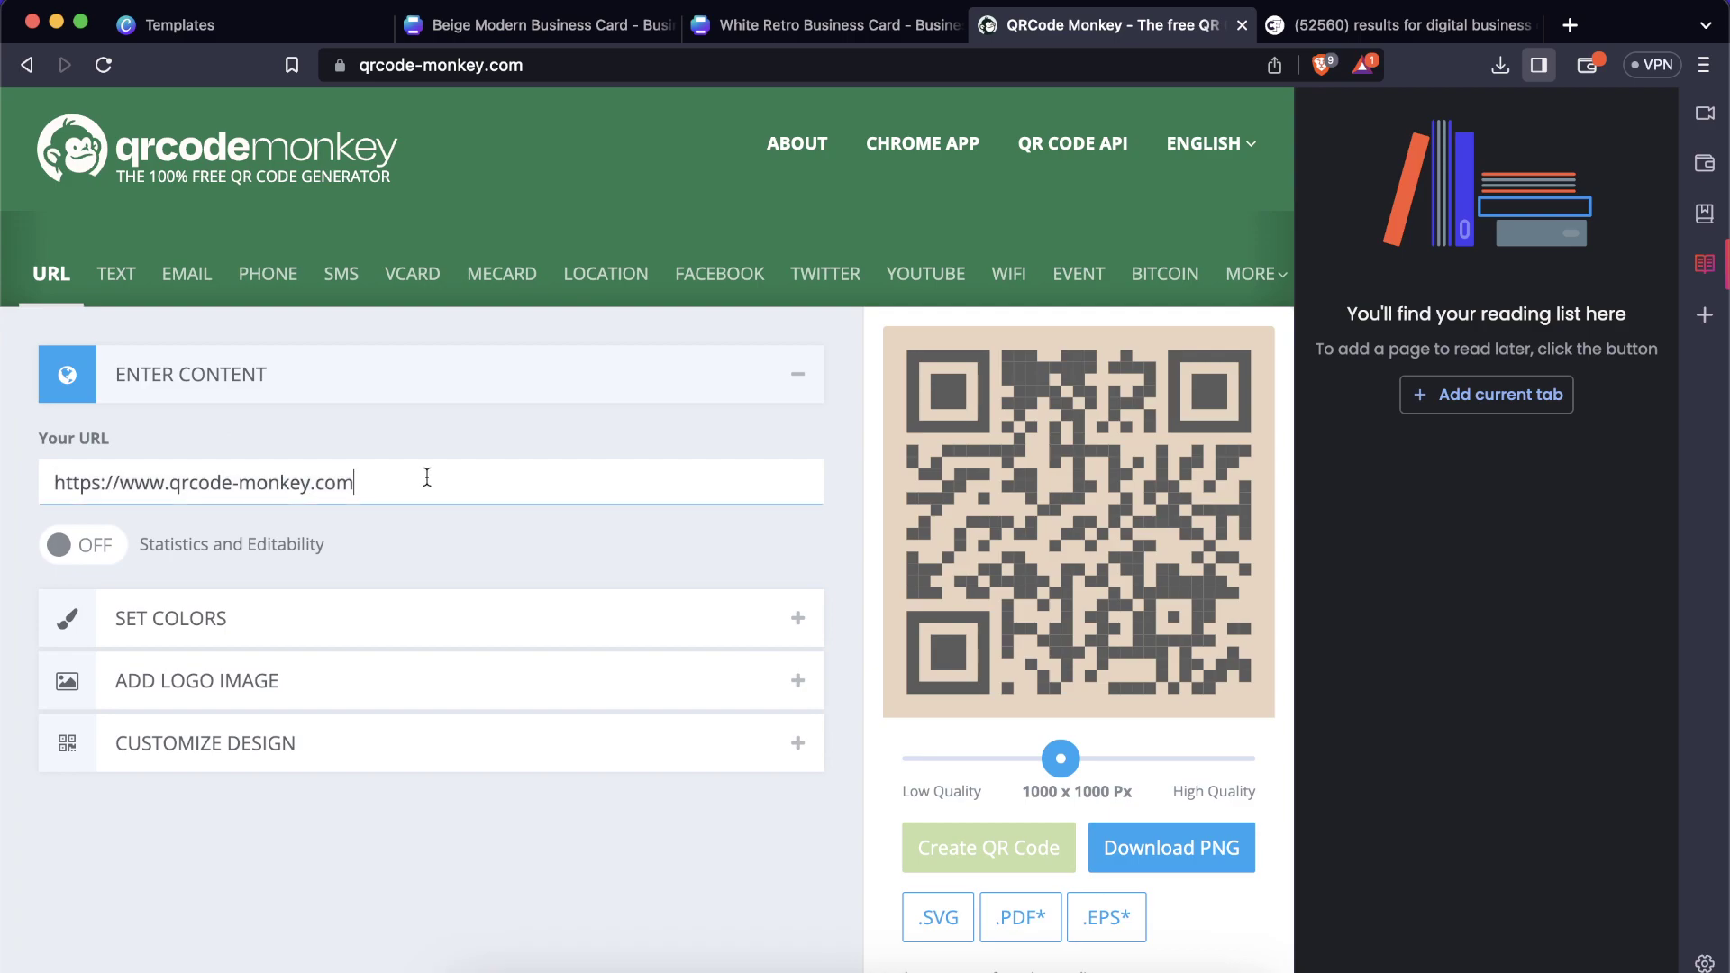
Change the QR code type to Bitcoin and replace its address with the copied Canva template link.
{"action": "left_click", "coordinate": [1703, 74]}
{"action": "left_click", "coordinate": [1270, 188]}
{"action": "left_click", "coordinate": [1165, 274]}
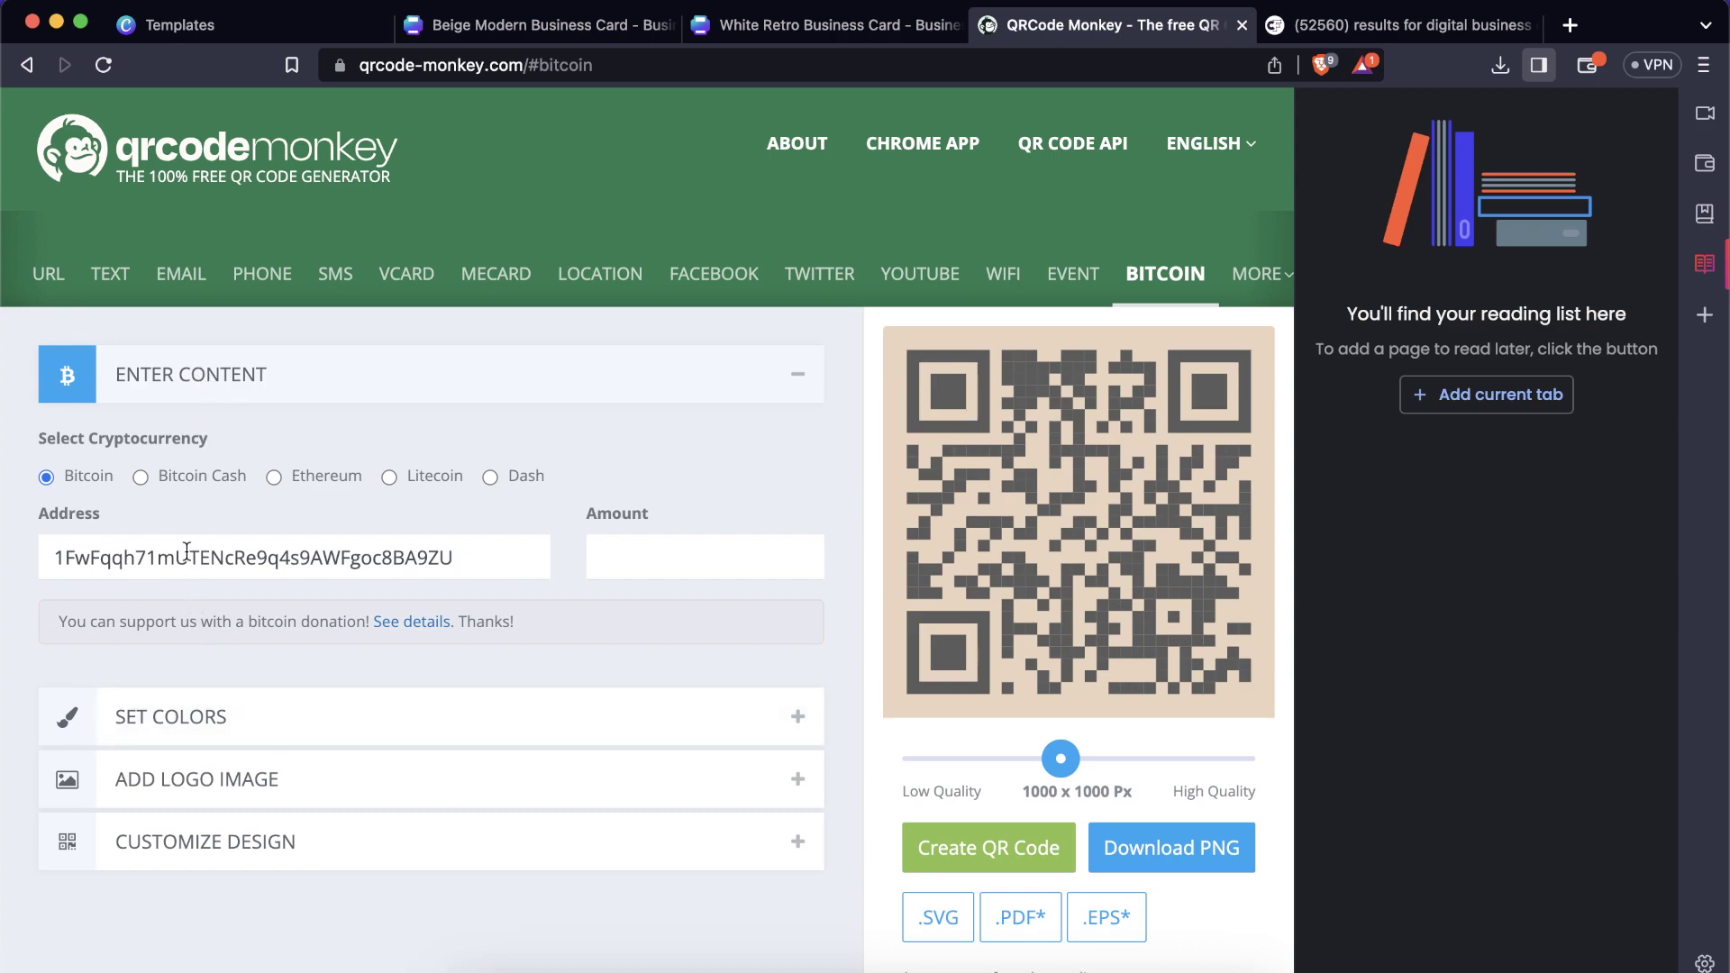
{"action": "double_click", "coordinate": [263, 554]}
{"action": "key", "text": "BackSpace"}
{"action": "key", "text": "super+v"}
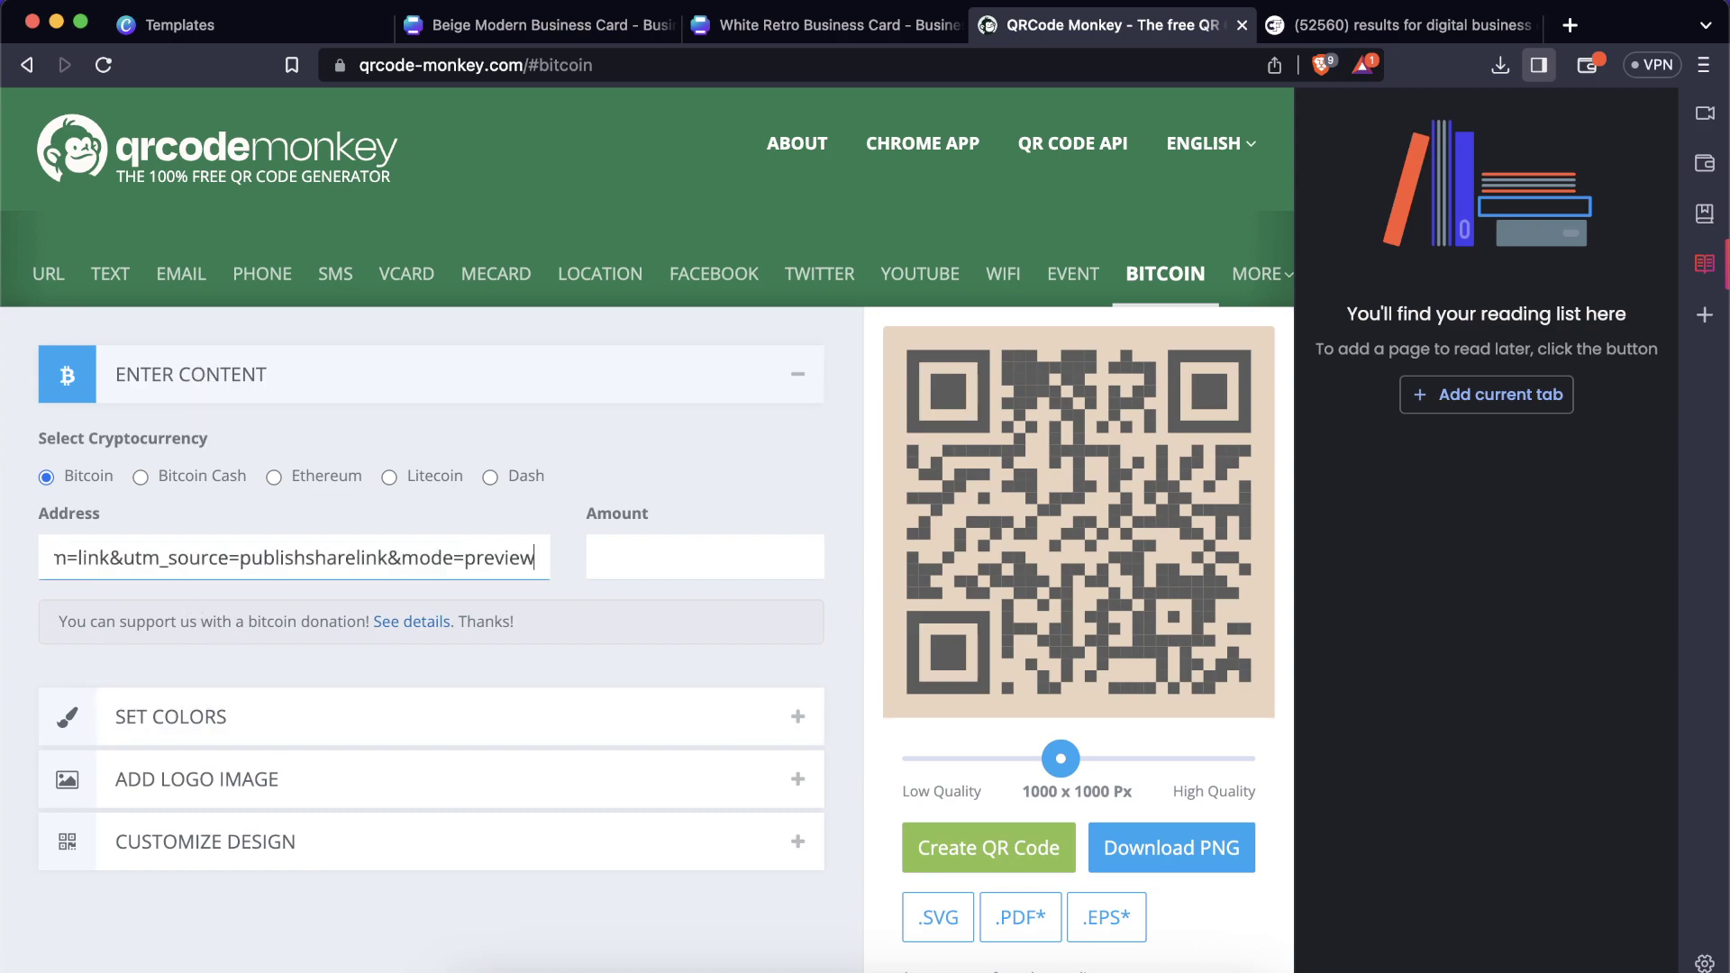
{"action": "scroll", "coordinate": [572, 647], "scroll_direction": "down", "scroll_amount": 3}
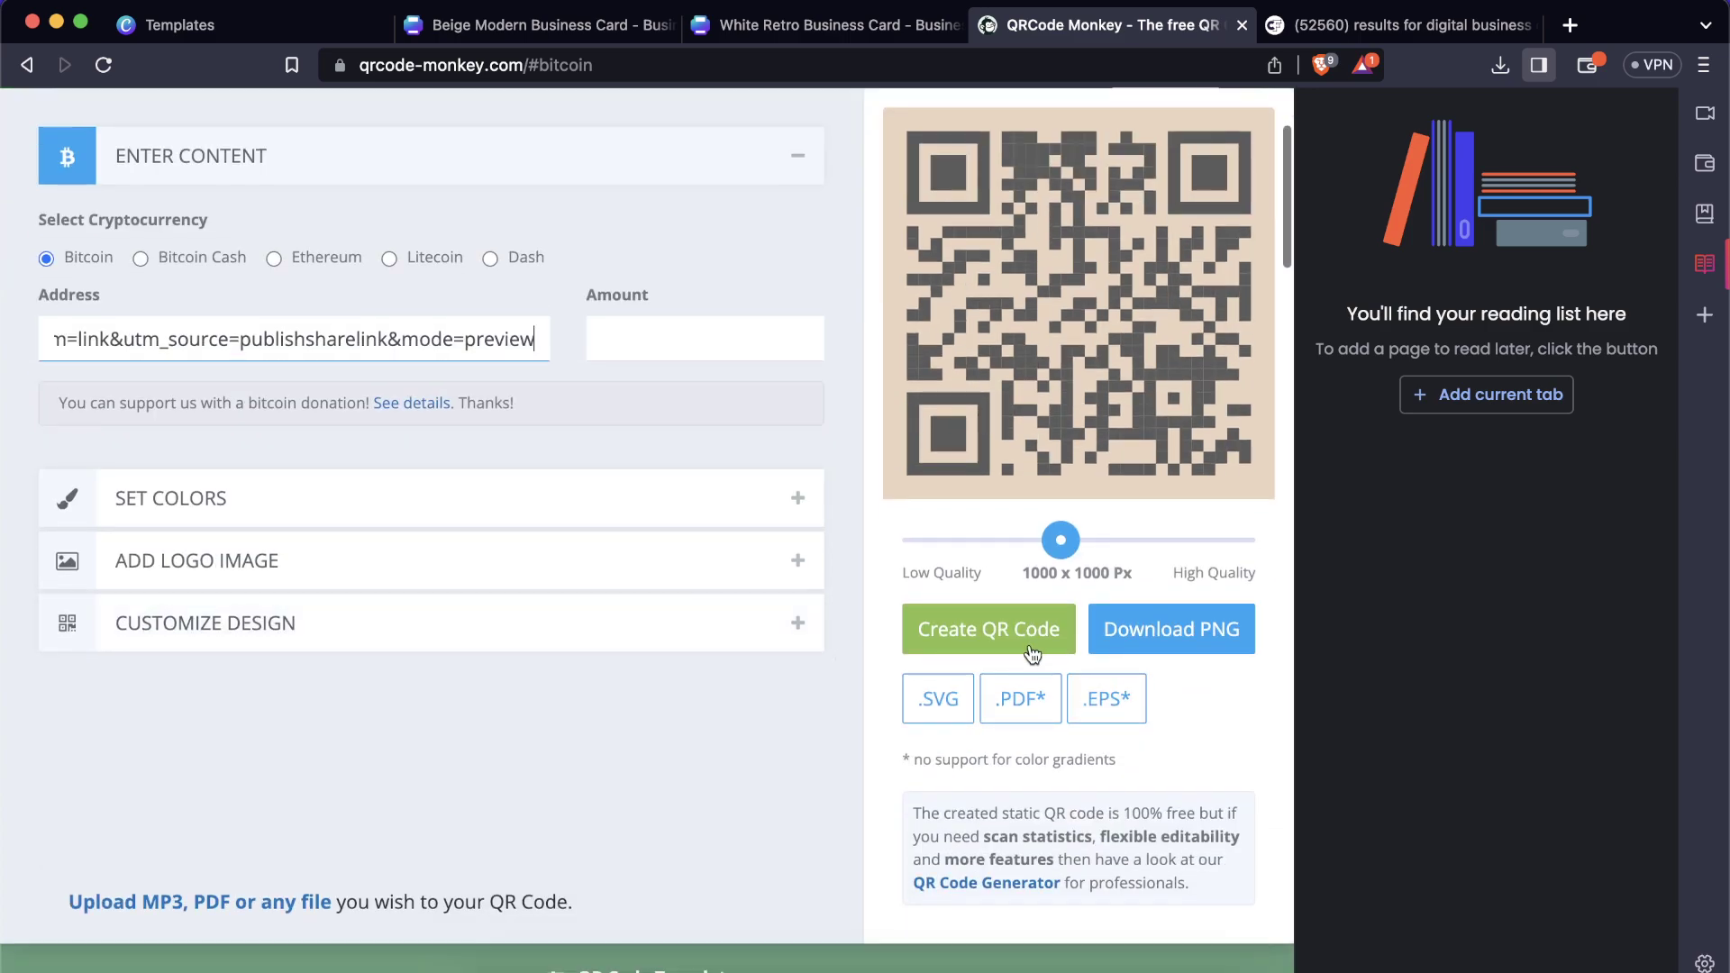
Generate the QR code for the pasted Canva link, hide the browser's reading list sidebar, and start downloading the code as PNG.
{"action": "left_click", "coordinate": [1021, 634]}
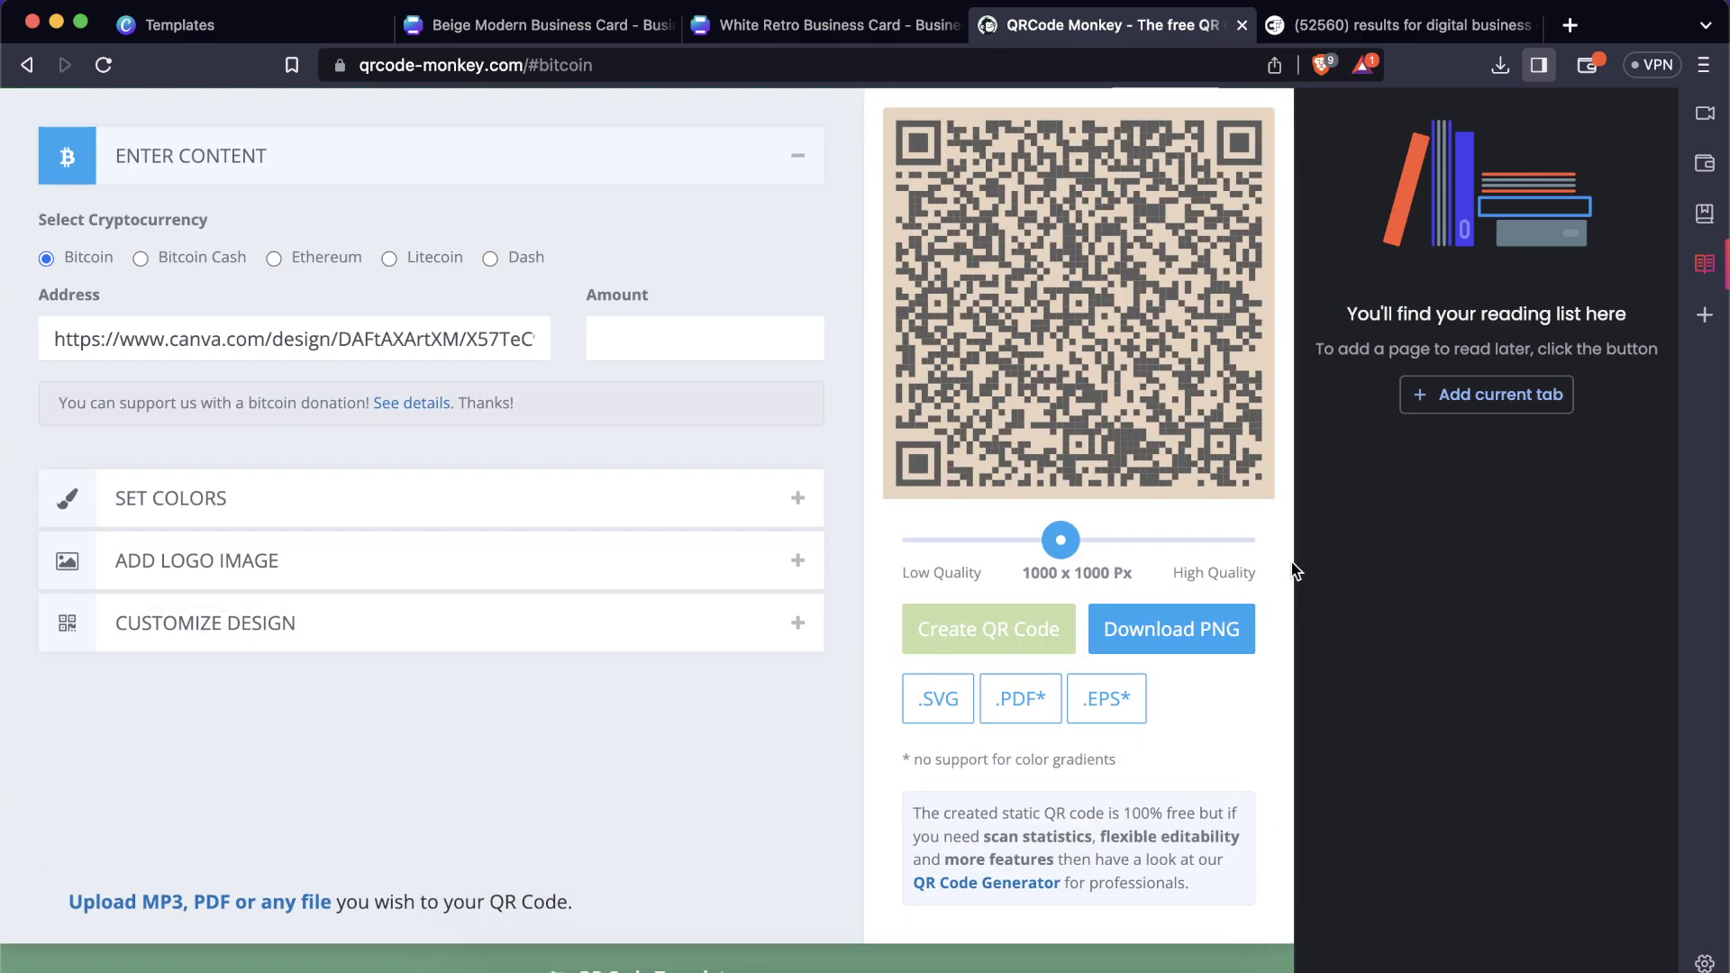
{"action": "left_click", "coordinate": [1703, 66]}
{"action": "left_click", "coordinate": [1703, 66]}
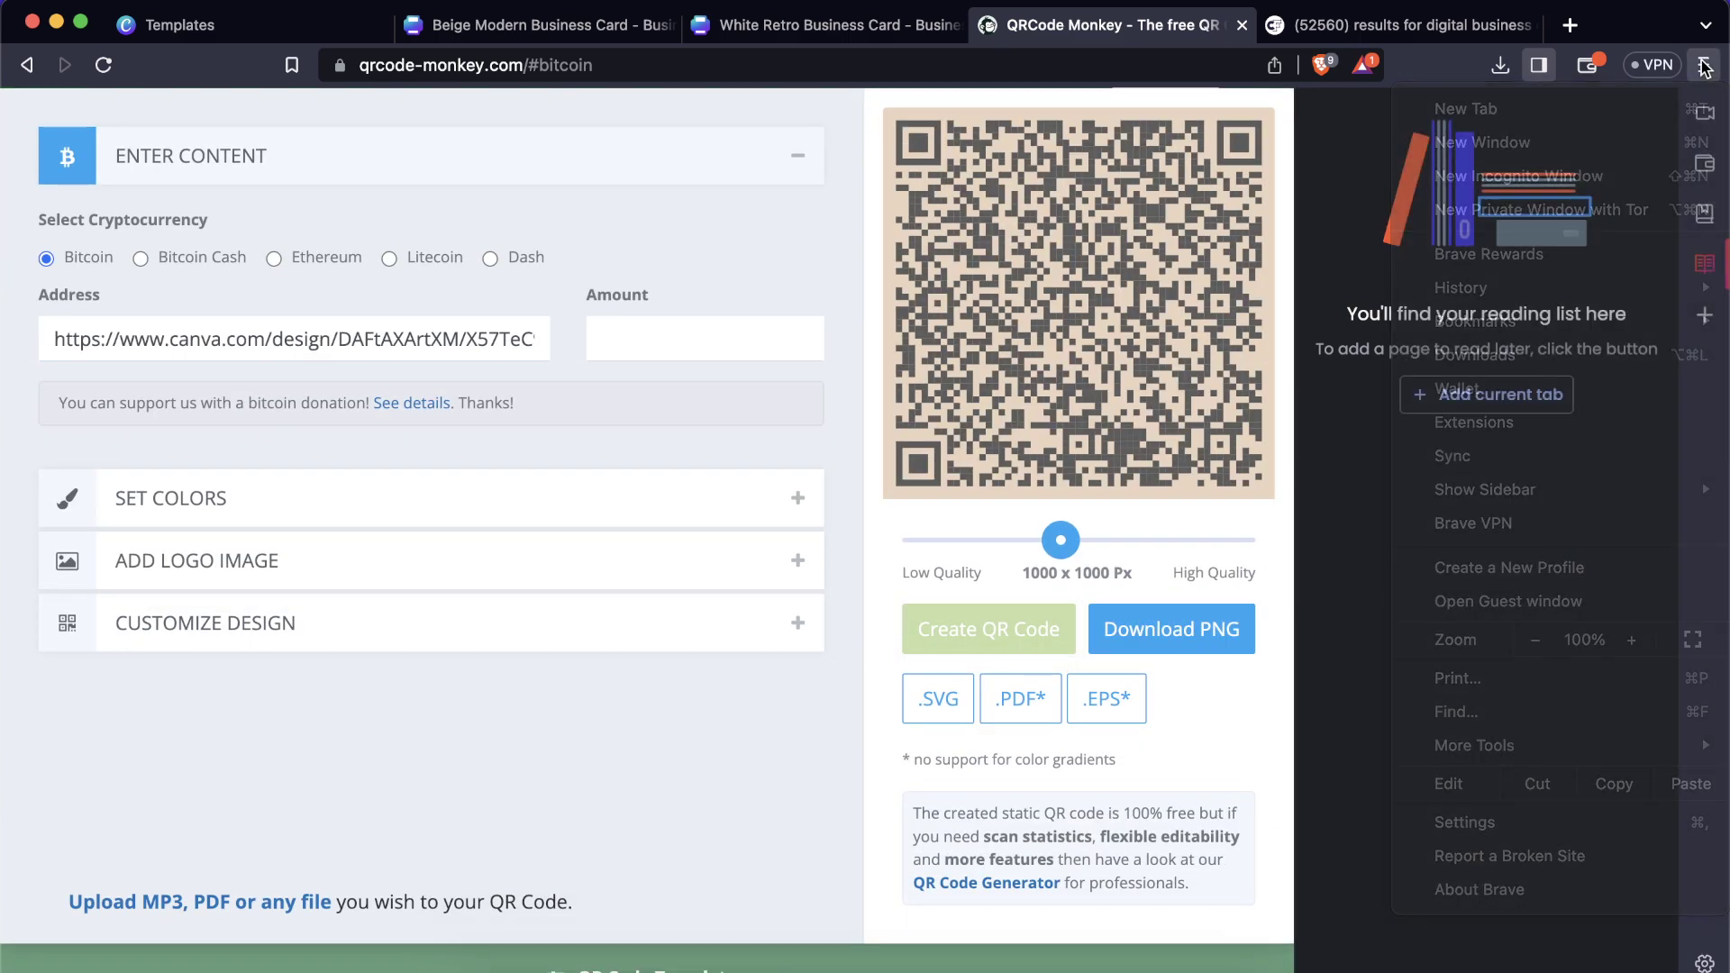
{"action": "left_click", "coordinate": [1537, 66]}
{"action": "left_click", "coordinate": [1370, 671]}
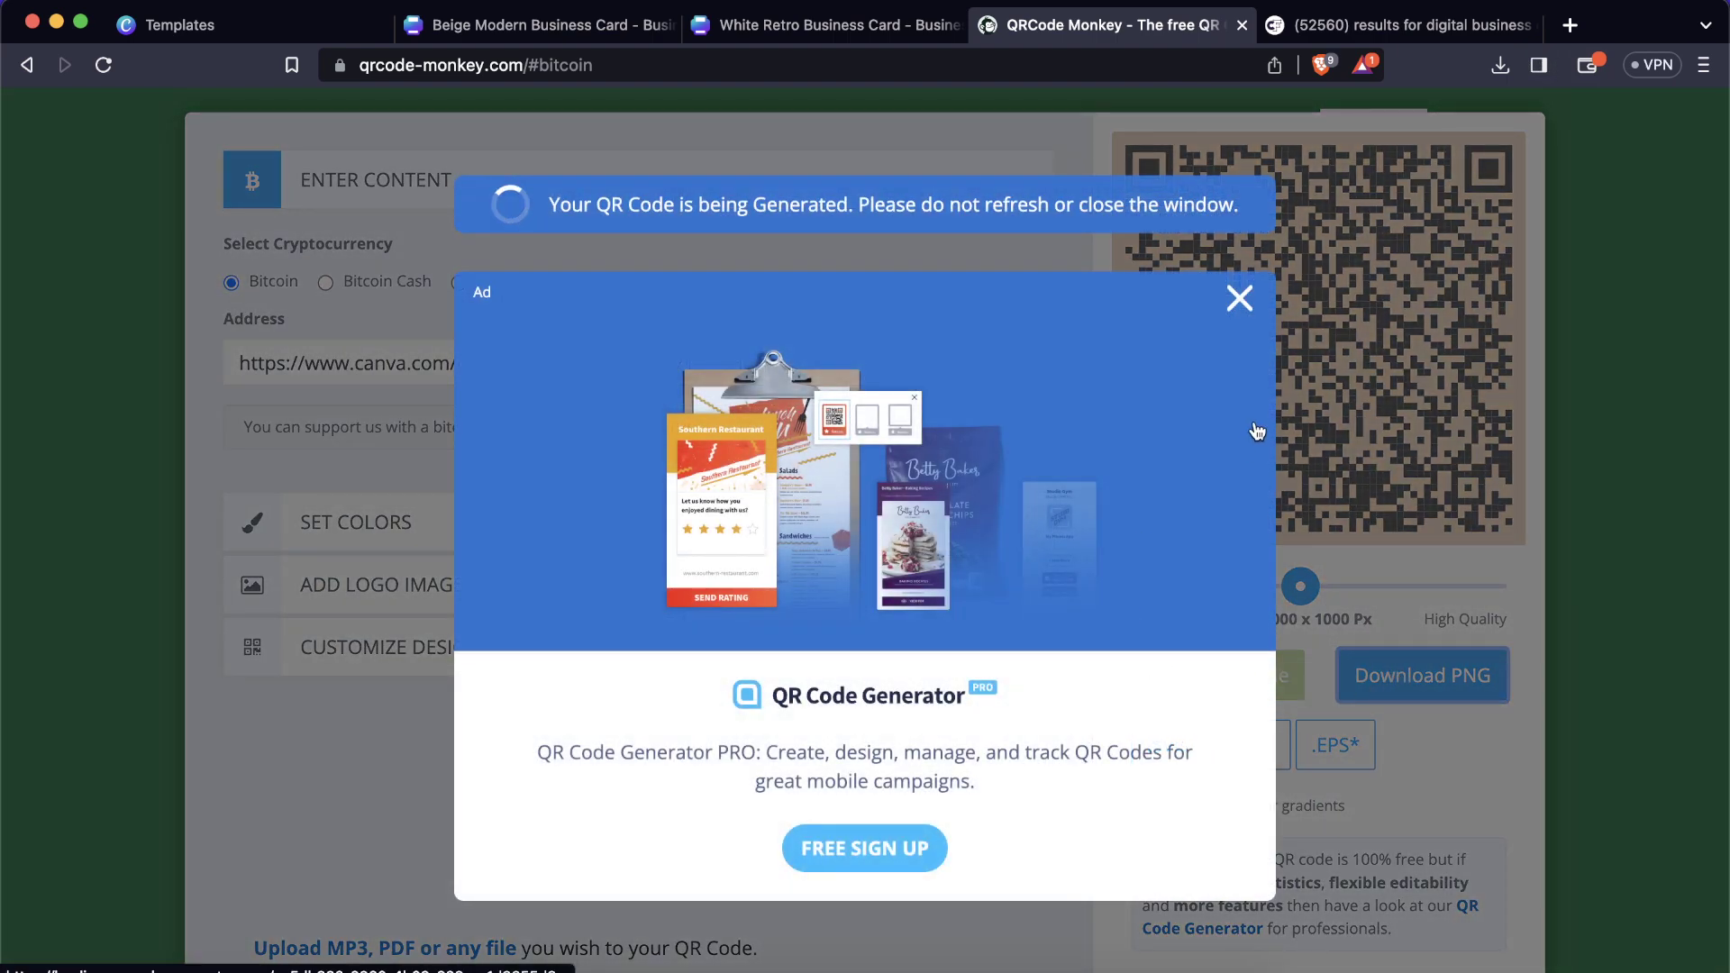
Show page 1 and the uploaded images in Canva, and save the QR code from QRCode Monkey as qr-code (1) in Downloads.
{"action": "left_click", "coordinate": [573, 27]}
{"action": "left_click", "coordinate": [215, 855]}
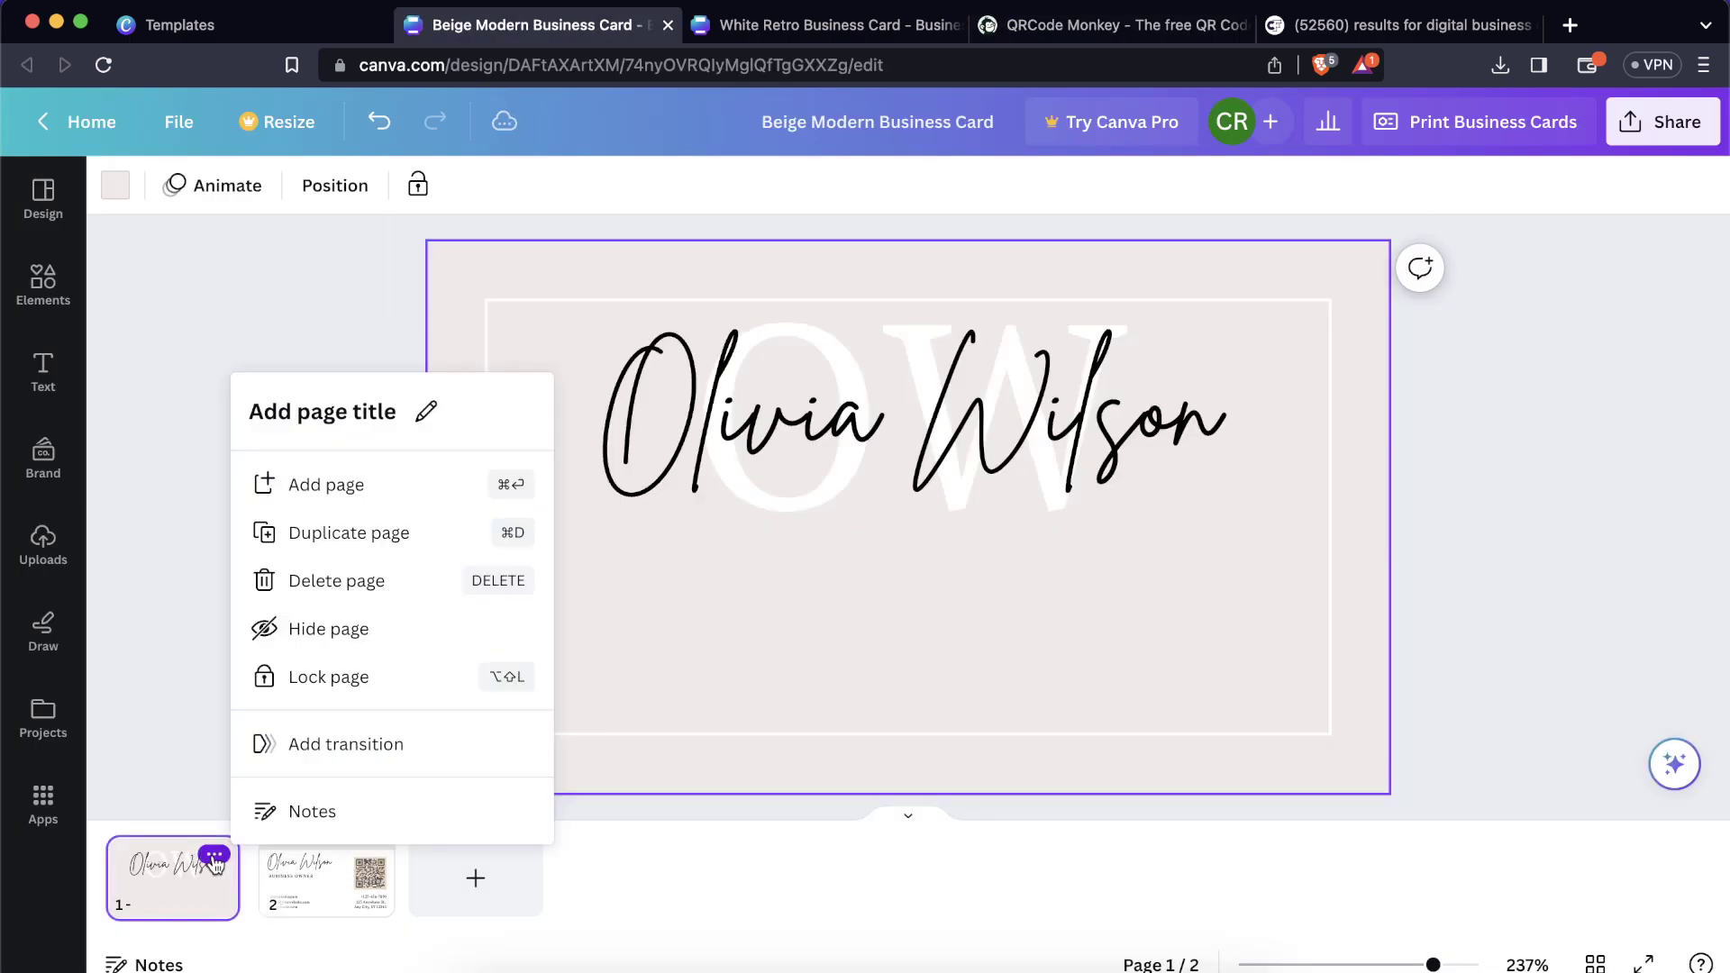
{"action": "left_click", "coordinate": [124, 721]}
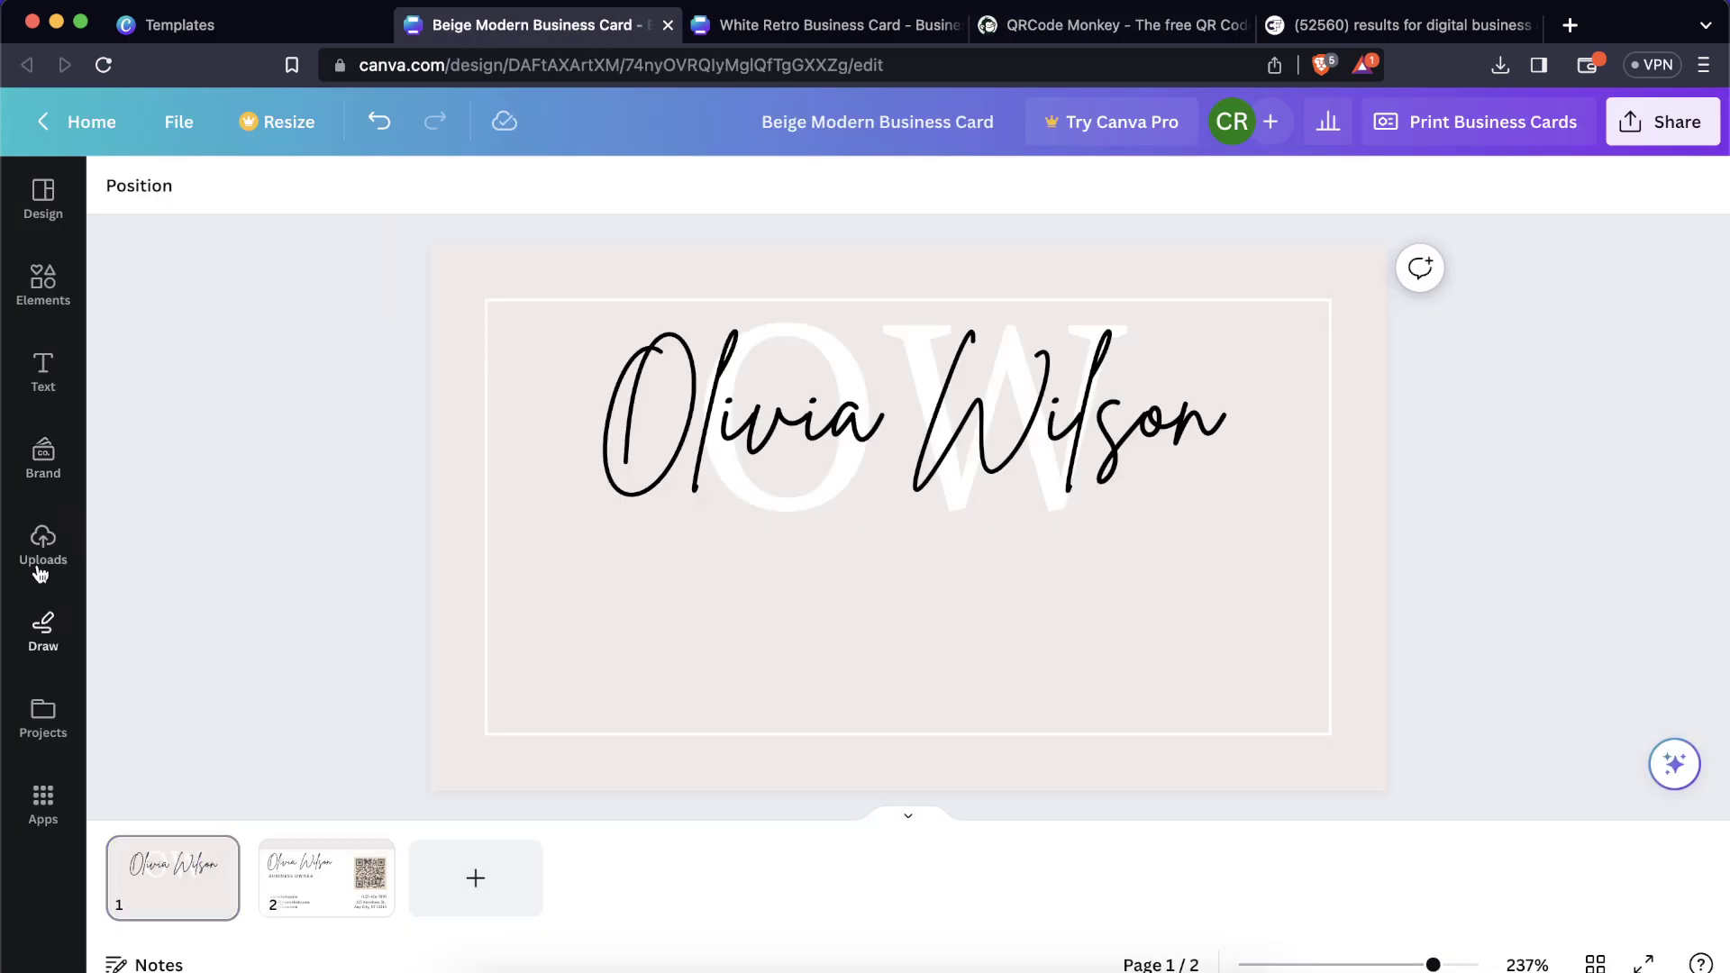
{"action": "left_click", "coordinate": [39, 575]}
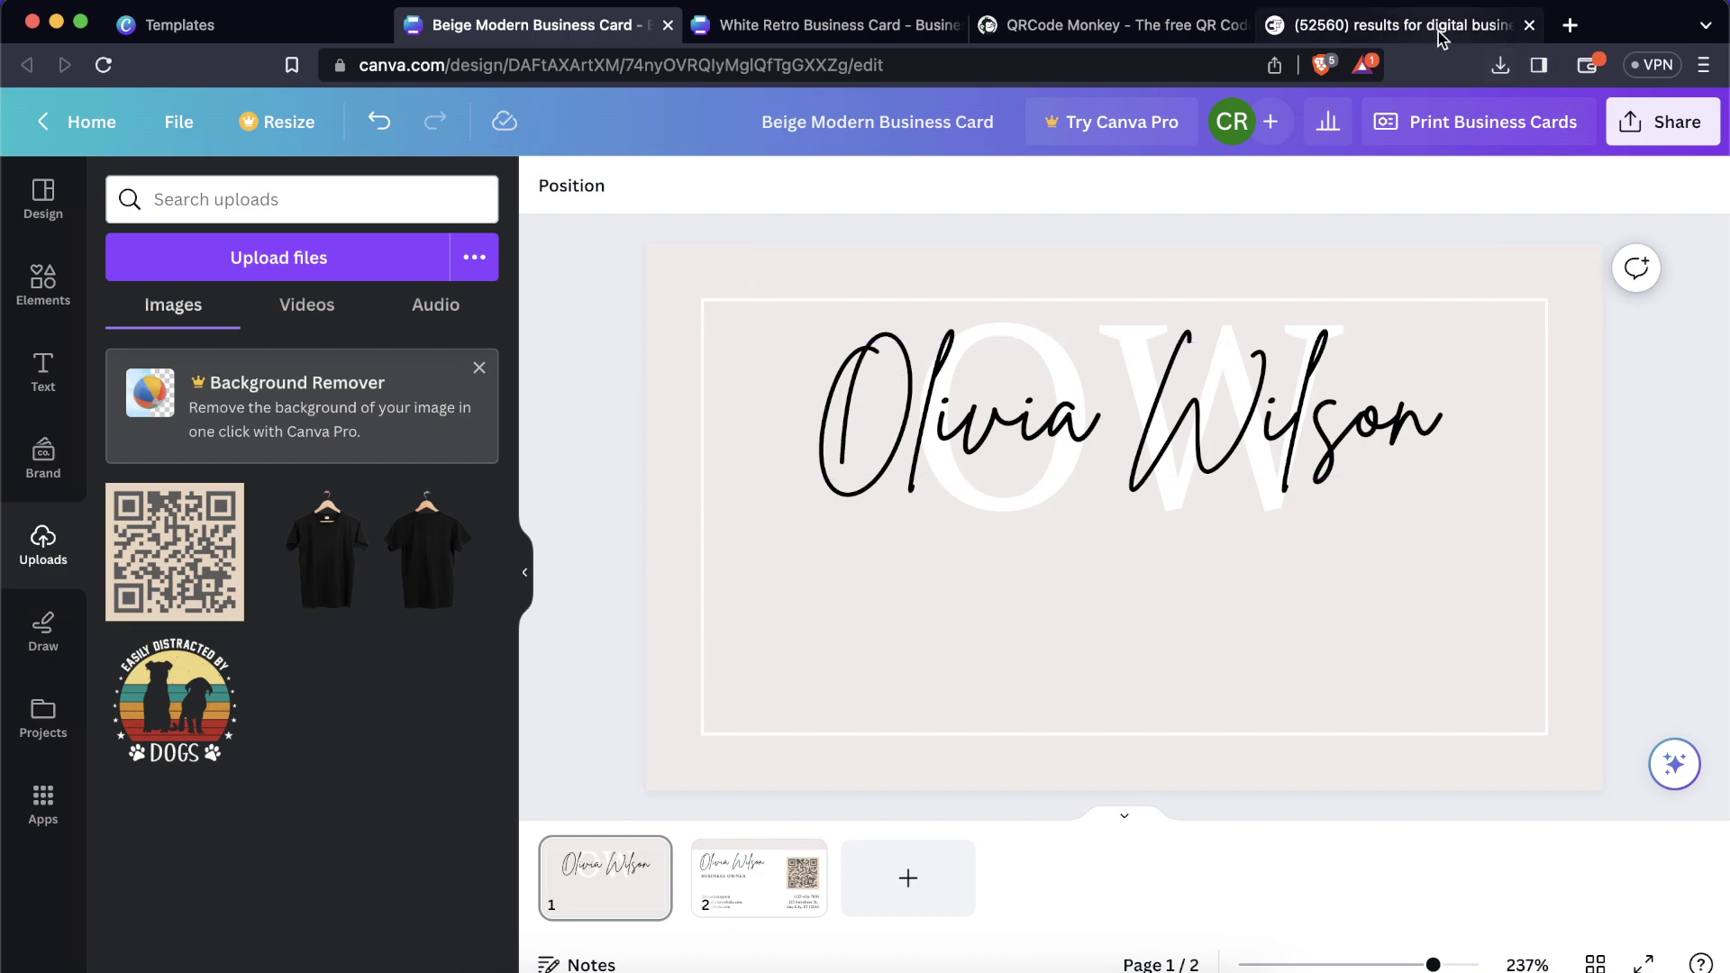
{"action": "left_click", "coordinate": [1150, 36]}
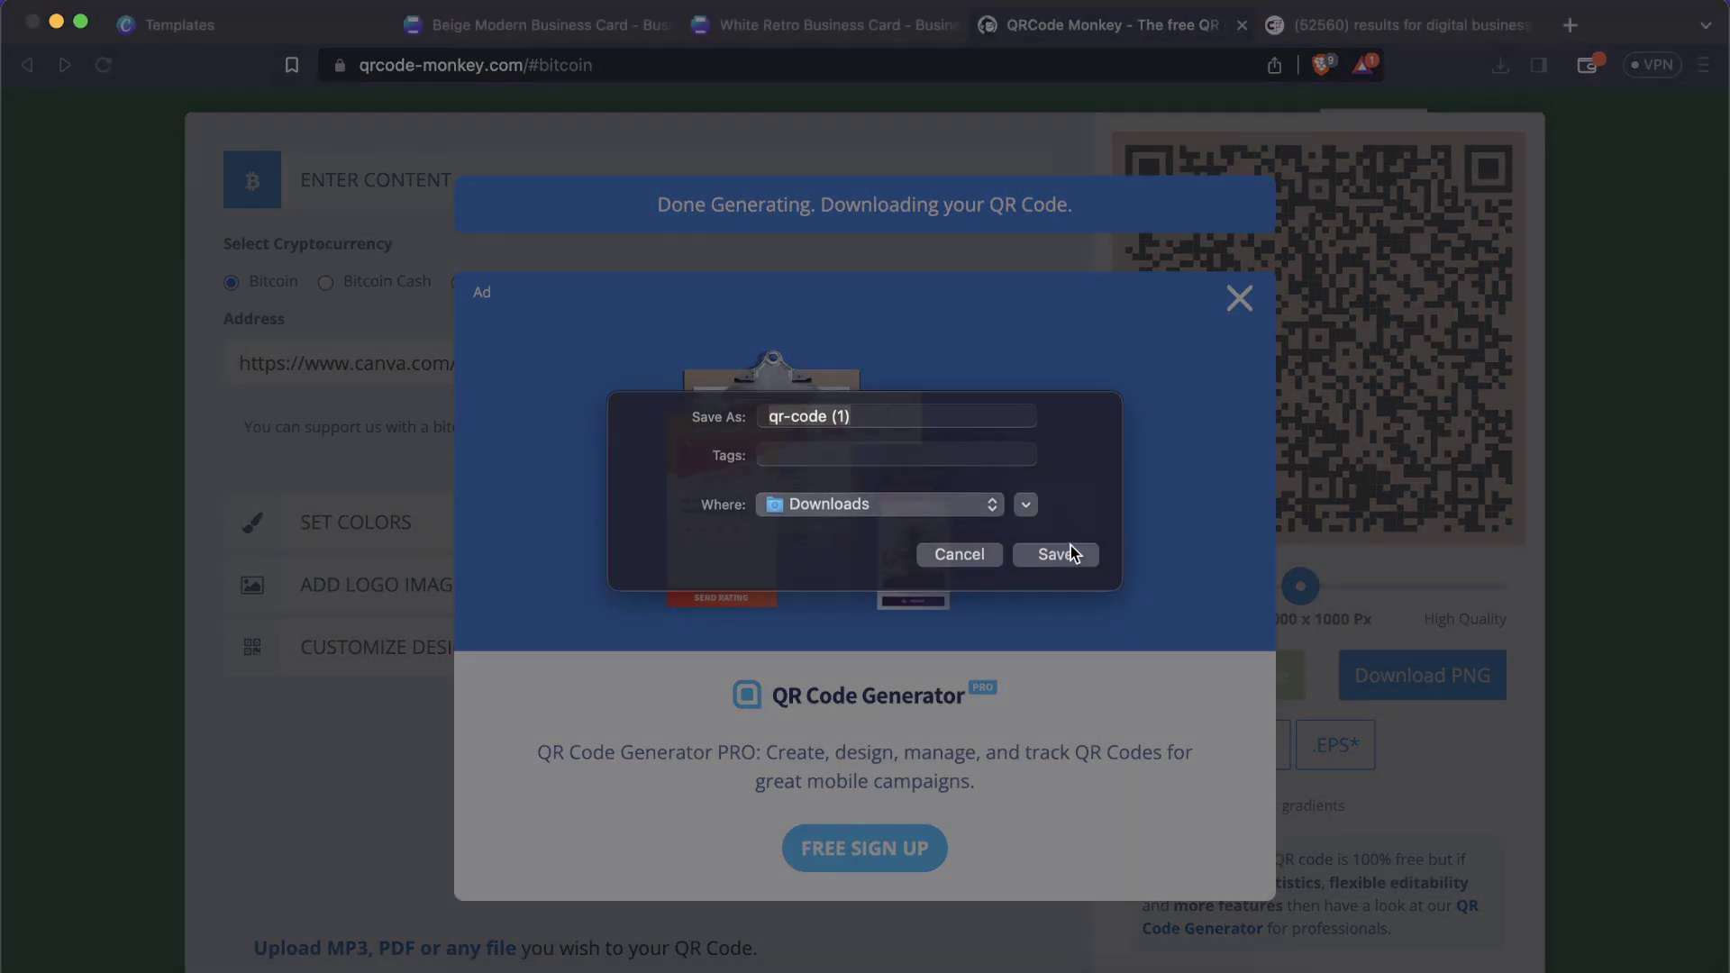
{"action": "left_click", "coordinate": [1055, 555]}
Upload the saved QR code to the Canva design and place it small and centred near the bottom of page 1's frame.
{"action": "left_click", "coordinate": [622, 34]}
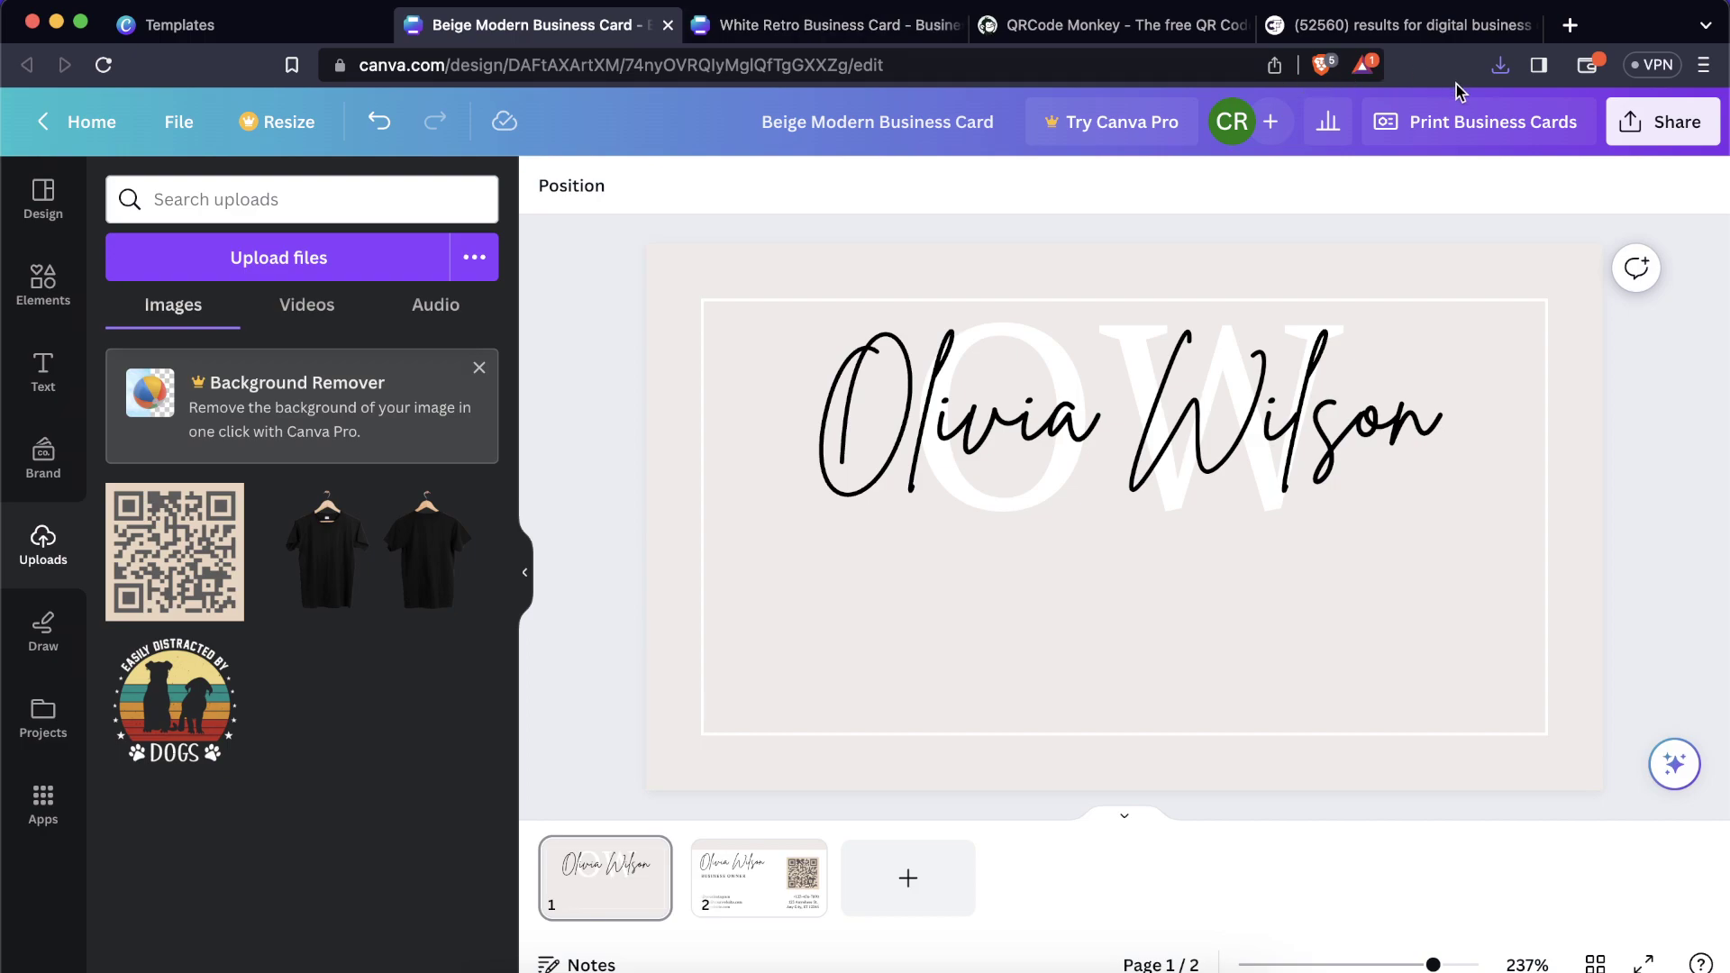
{"action": "left_click", "coordinate": [1500, 65]}
{"action": "left_click_drag", "start_coordinate": [1255, 158], "coordinate": [313, 567]}
{"action": "left_click", "coordinate": [155, 532]}
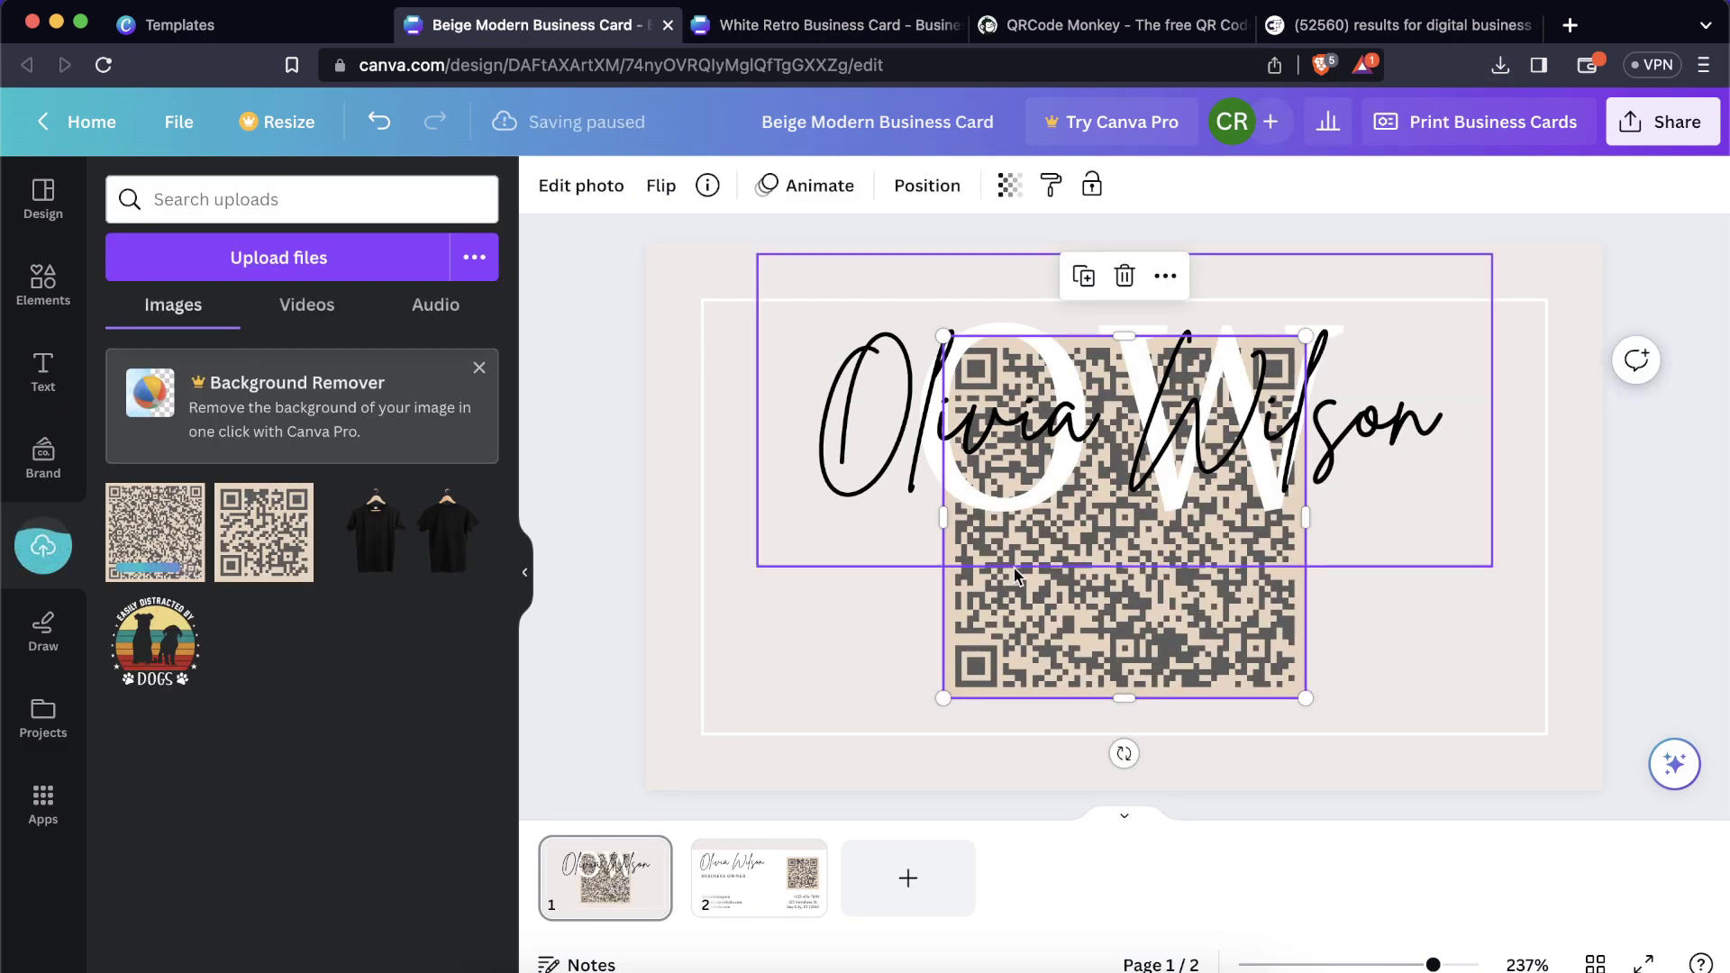
{"action": "left_click_drag", "start_coordinate": [1305, 336], "coordinate": [1148, 648]}
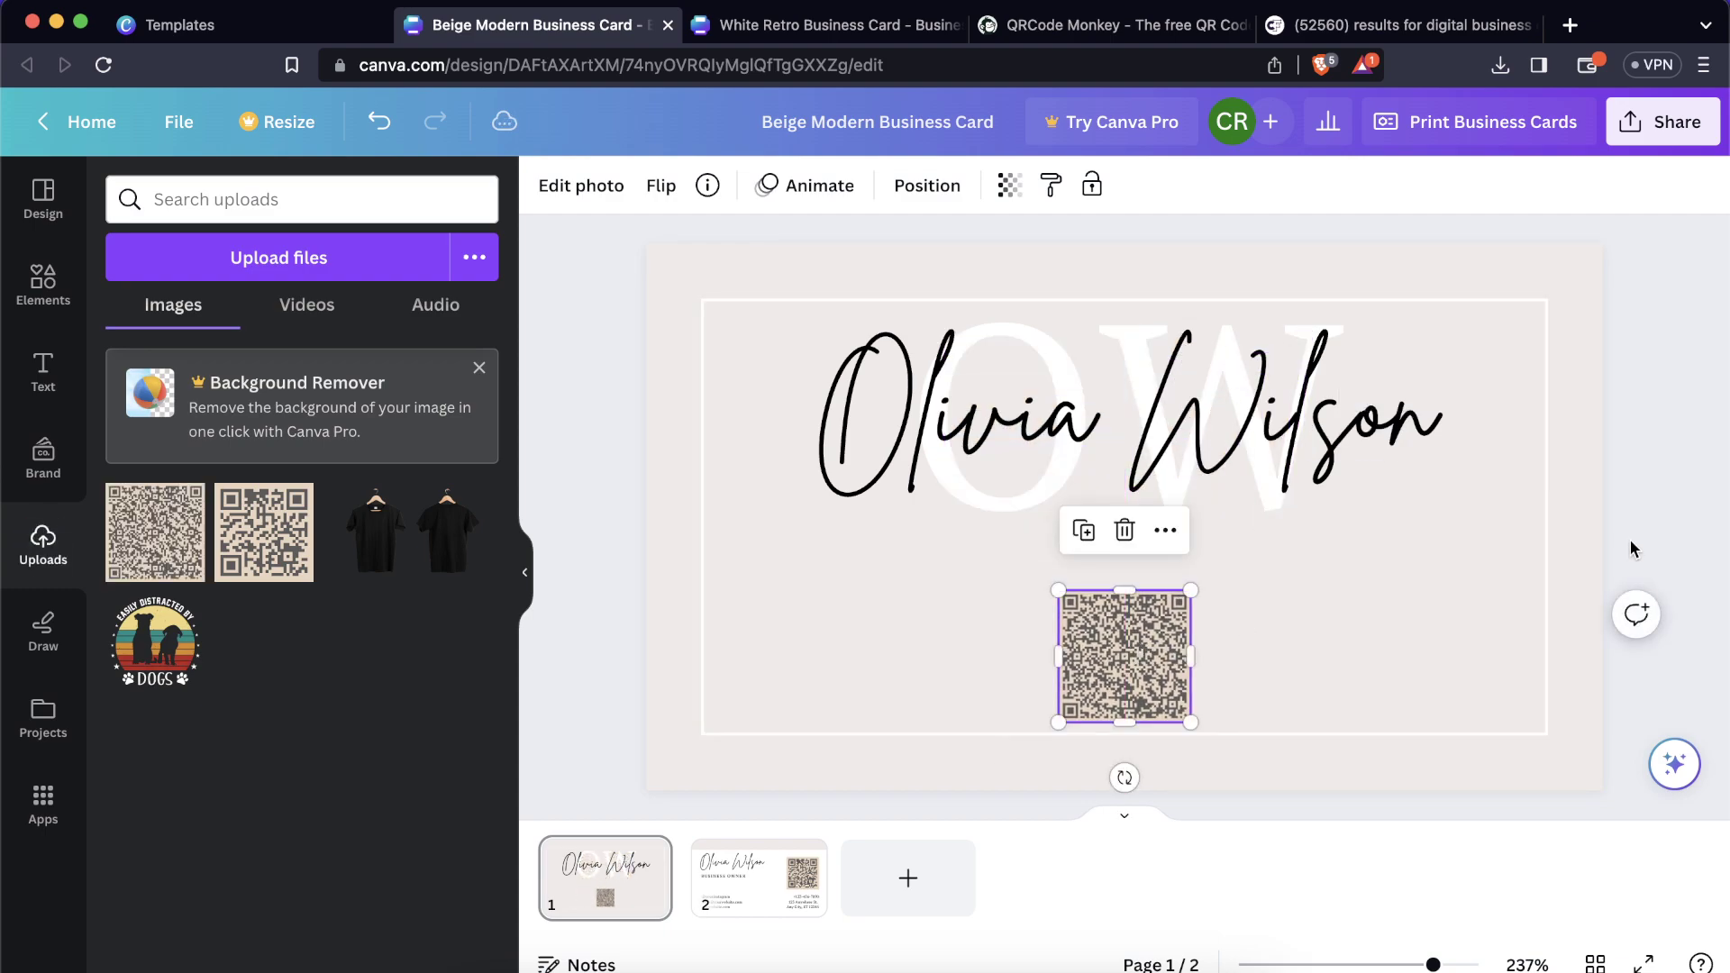
Move page 1's OW initials and signature name slightly down, and glance at the font list for the name.
{"action": "left_click", "coordinate": [1631, 550]}
{"action": "left_click_drag", "start_coordinate": [1349, 510], "coordinate": [1350, 516]}
{"action": "left_click_drag", "start_coordinate": [1353, 437], "coordinate": [1342, 442]}
{"action": "left_click", "coordinate": [1341, 418]}
{"action": "left_click", "coordinate": [610, 189]}
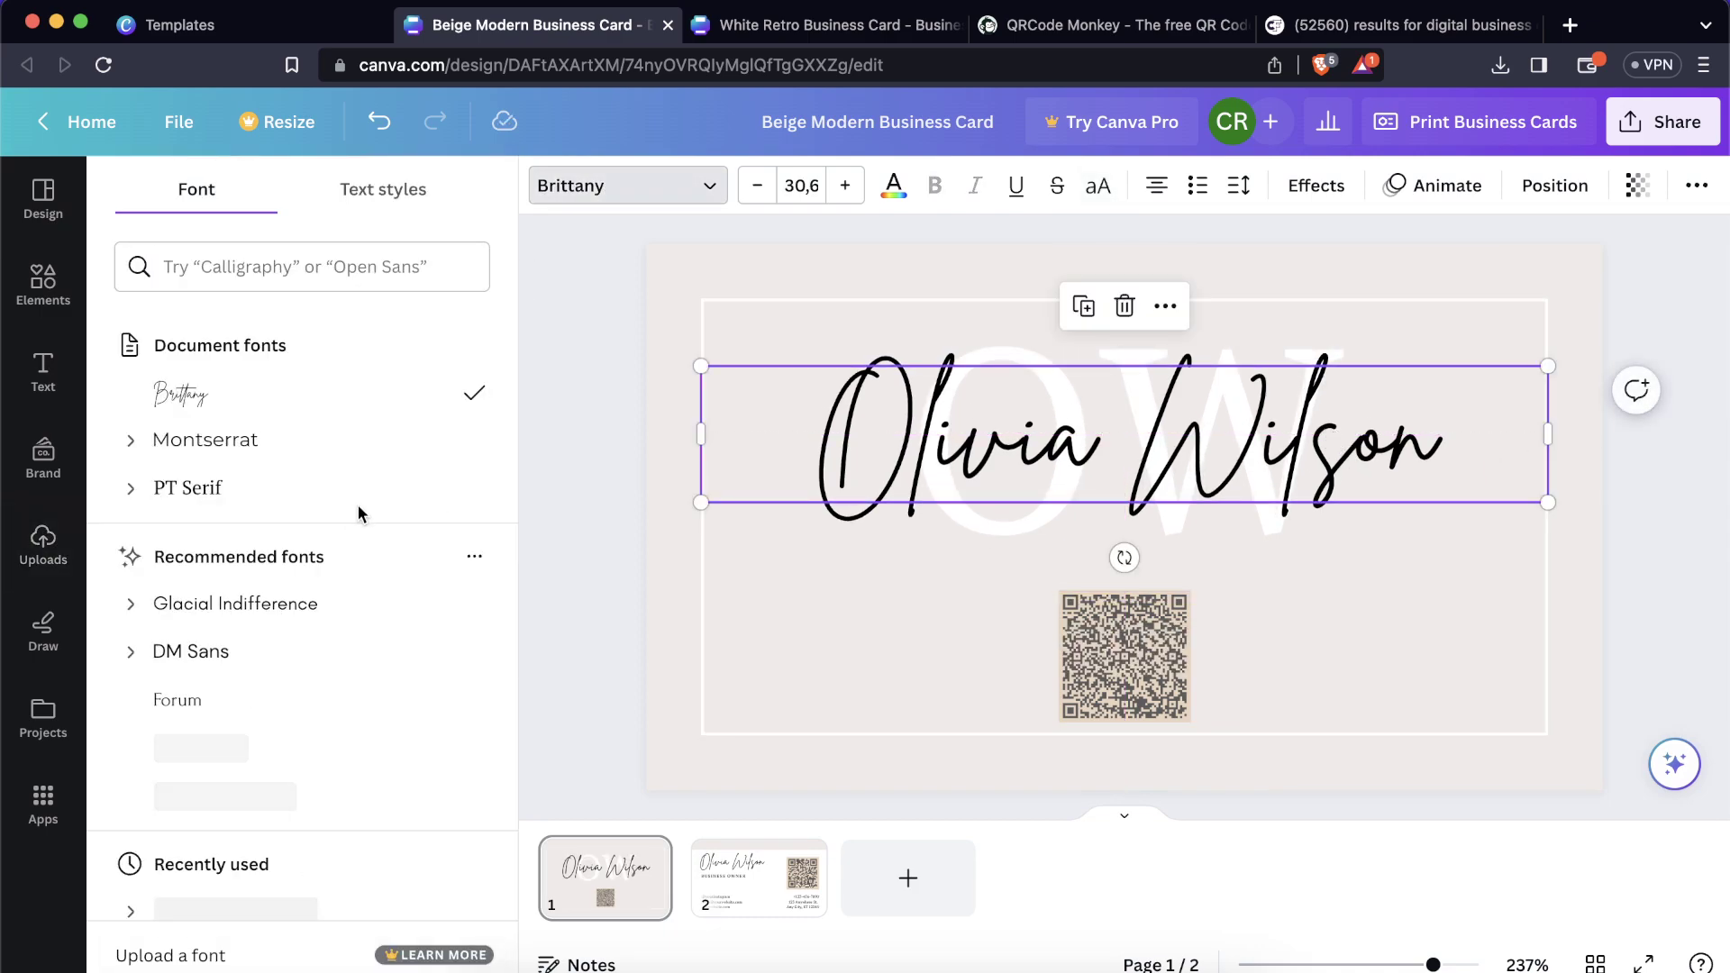
{"action": "left_click", "coordinate": [1709, 418]}
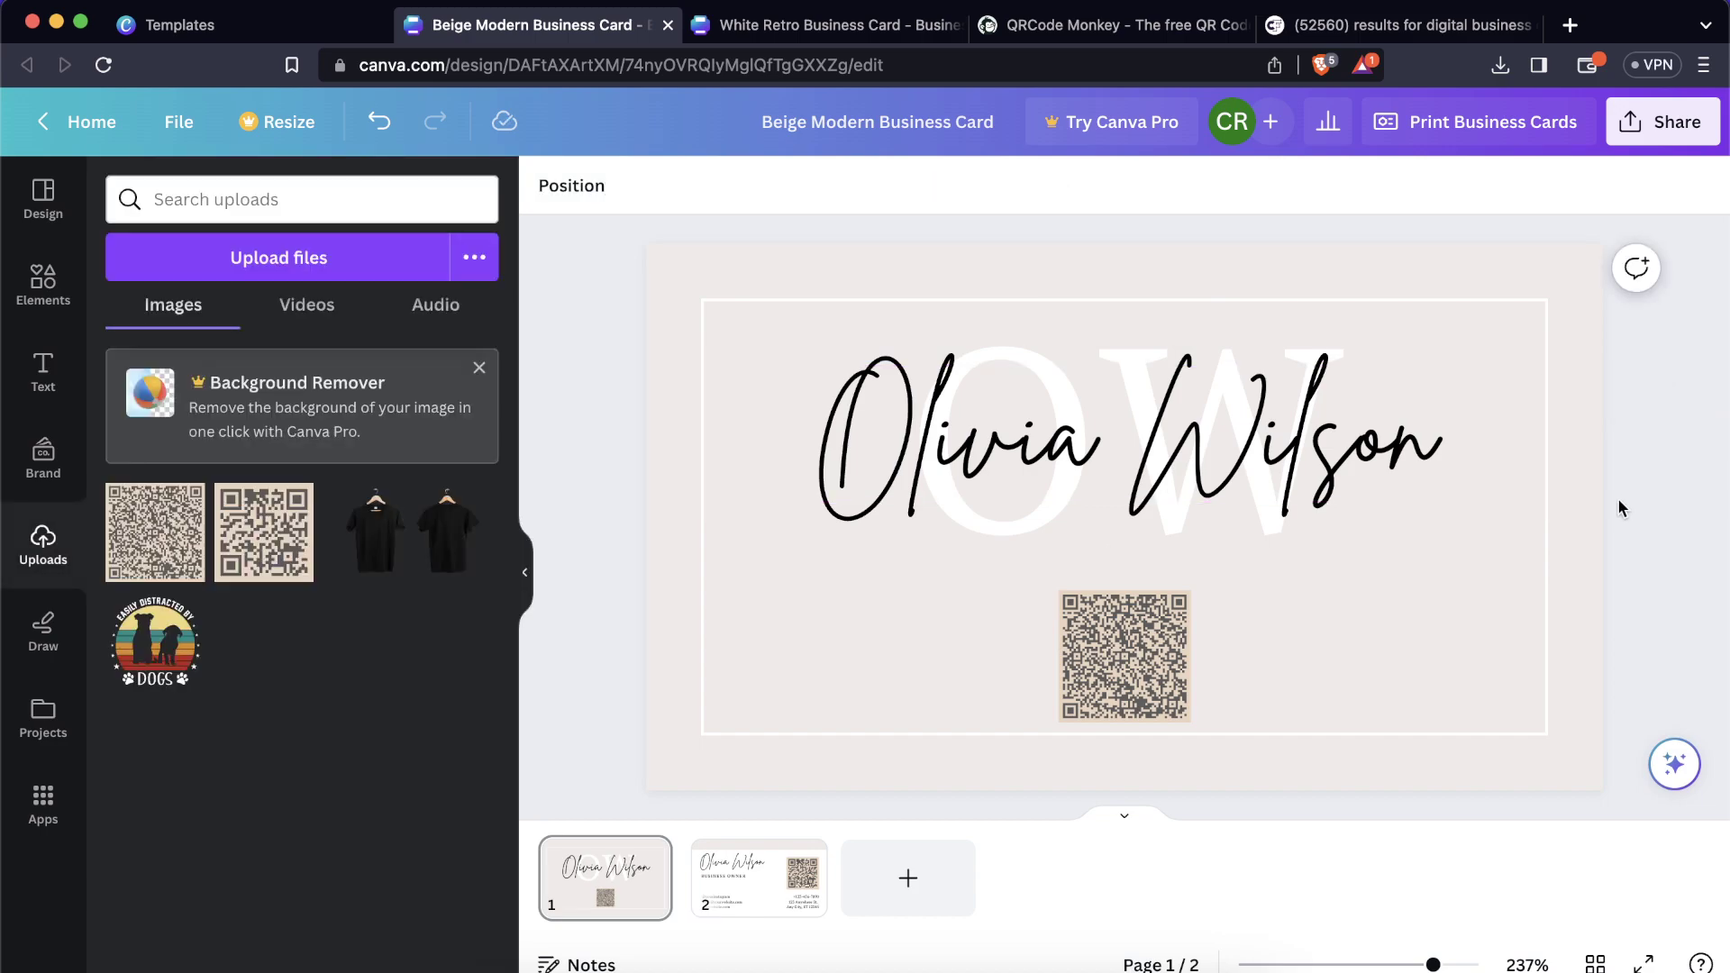
Try the QR code's beige and taupe photo colours as page 1's background and restore the original light document colour.
{"action": "left_click", "coordinate": [1585, 515]}
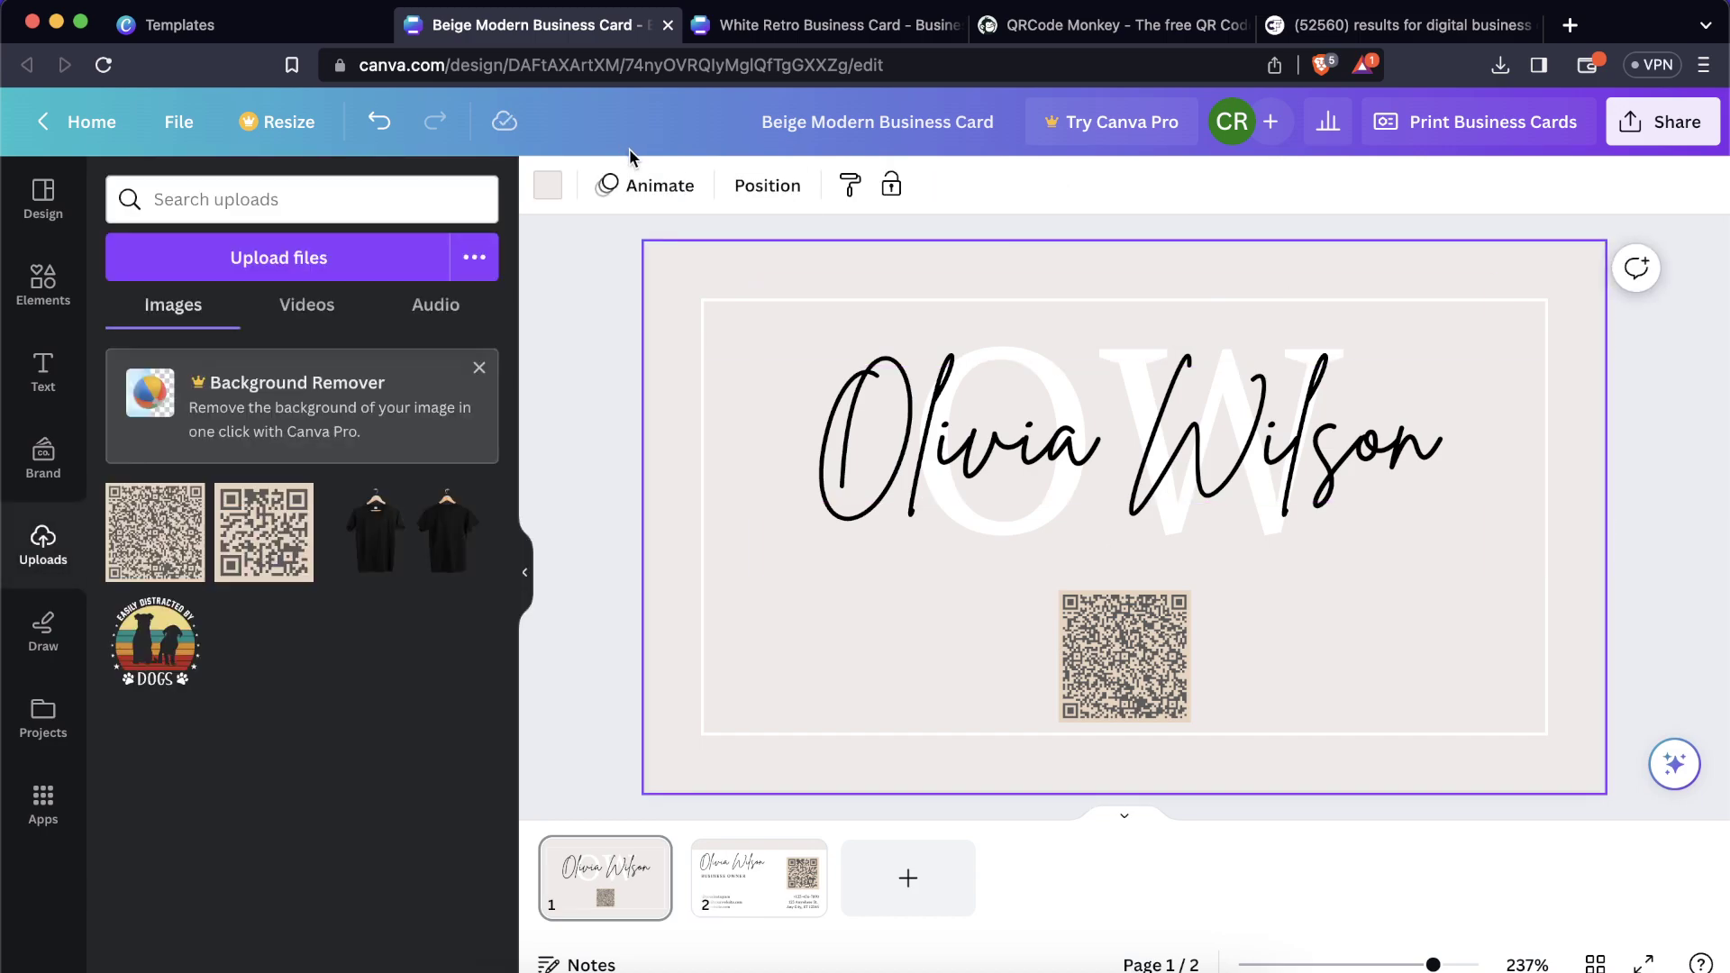
{"action": "left_click", "coordinate": [548, 185]}
{"action": "left_click", "coordinate": [209, 584]}
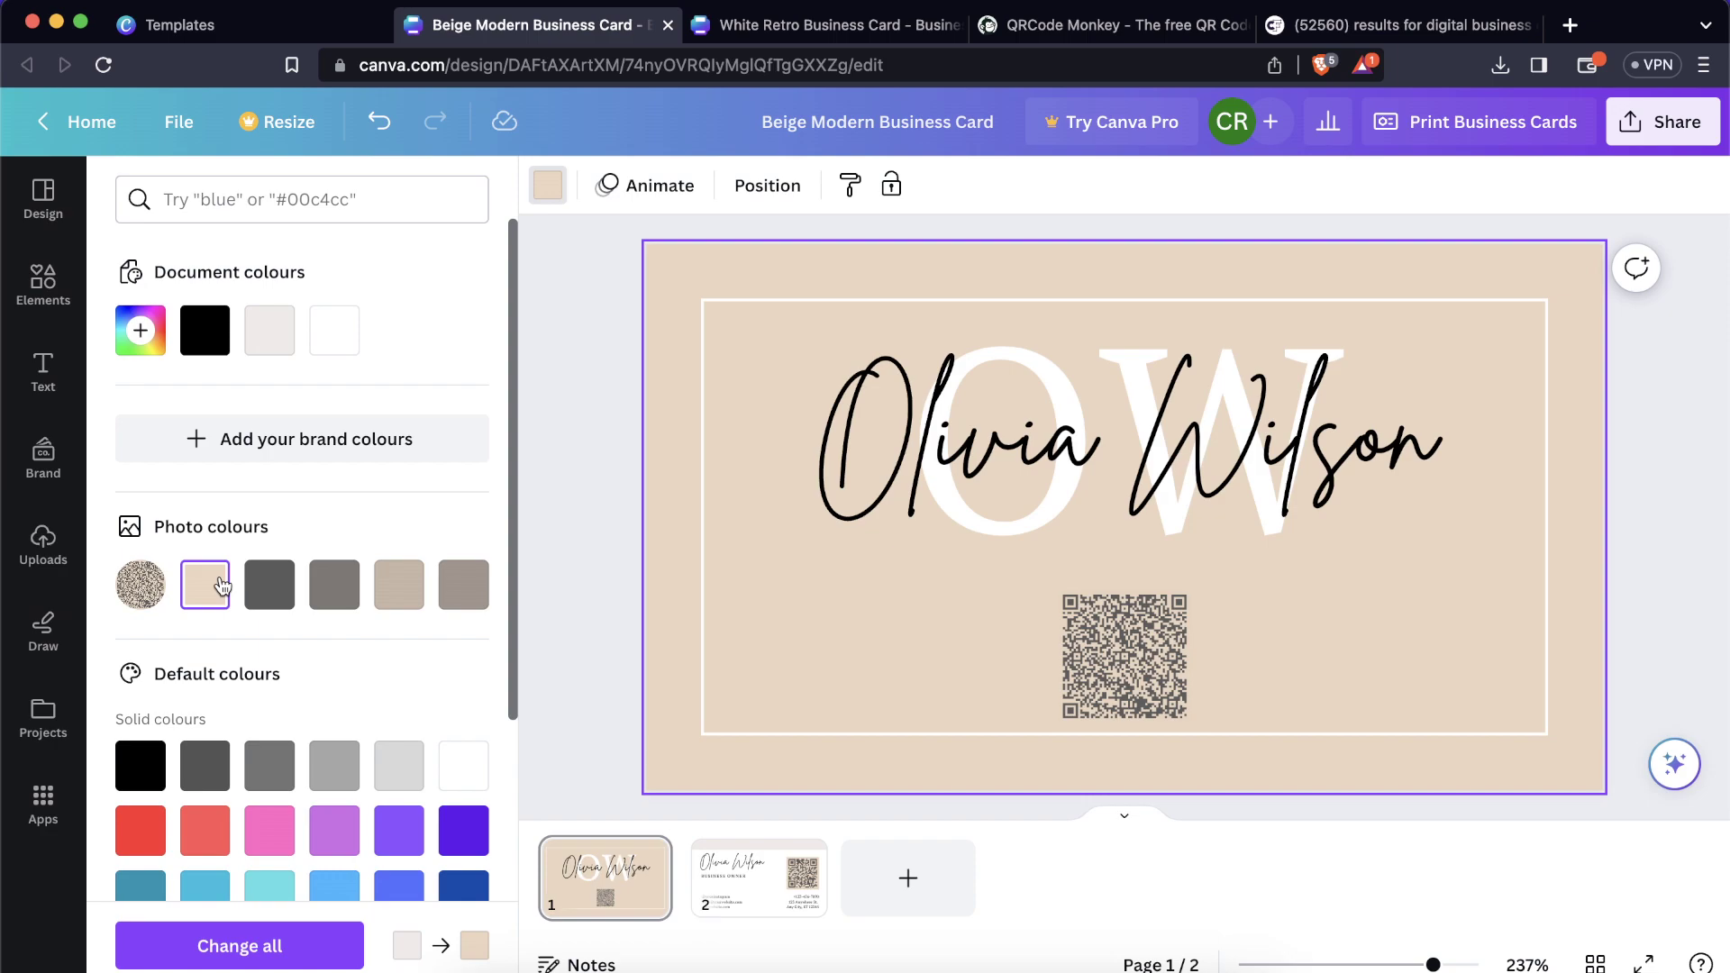
{"action": "left_click", "coordinate": [399, 581]}
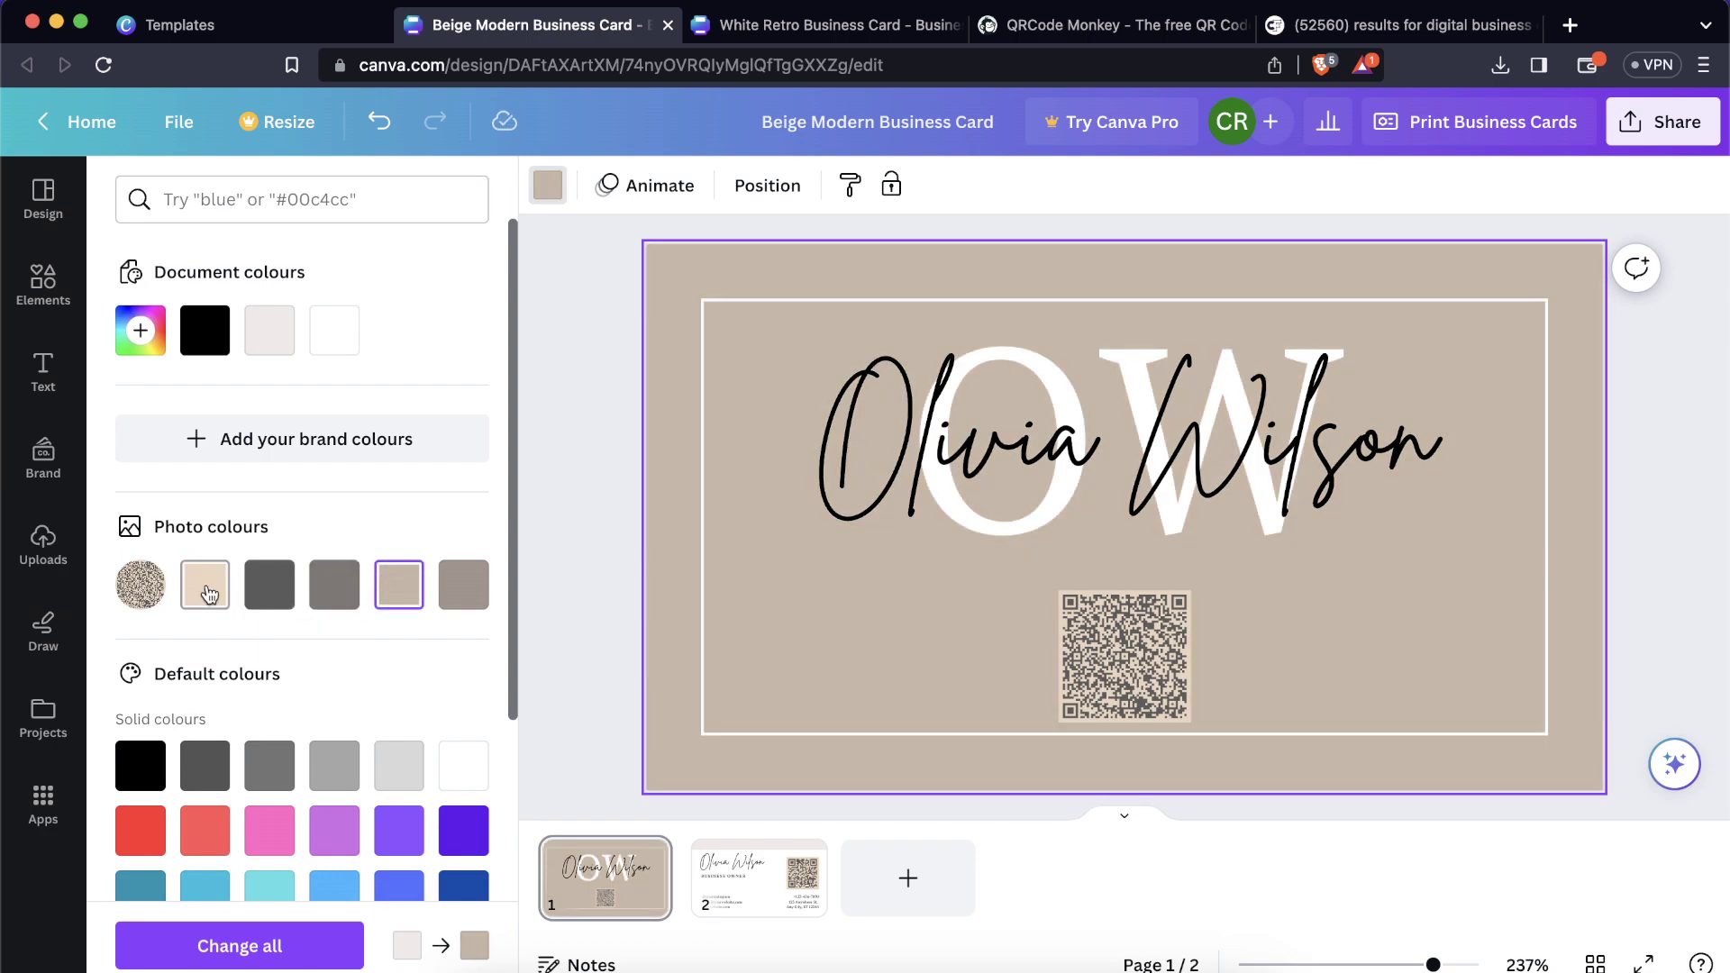
{"action": "left_click", "coordinate": [266, 360]}
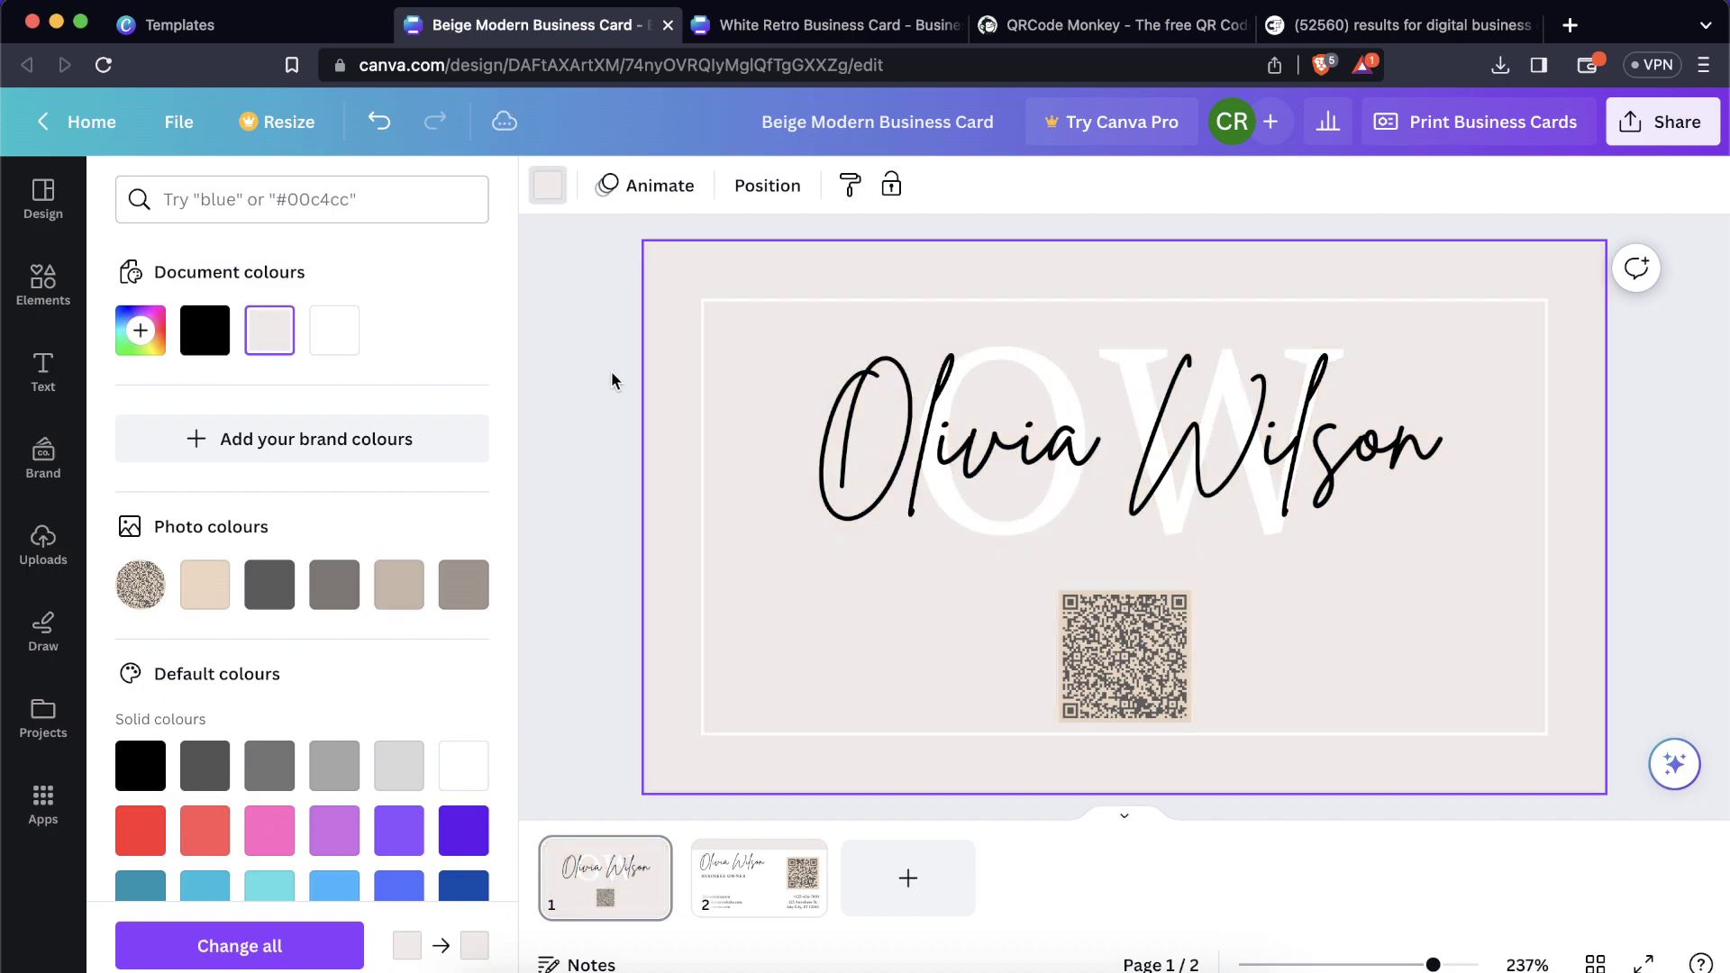
{"action": "left_click", "coordinate": [611, 370]}
Review page 2's sharing options, including the template link and the page selection and file types for downloading.
{"action": "left_click", "coordinate": [798, 856]}
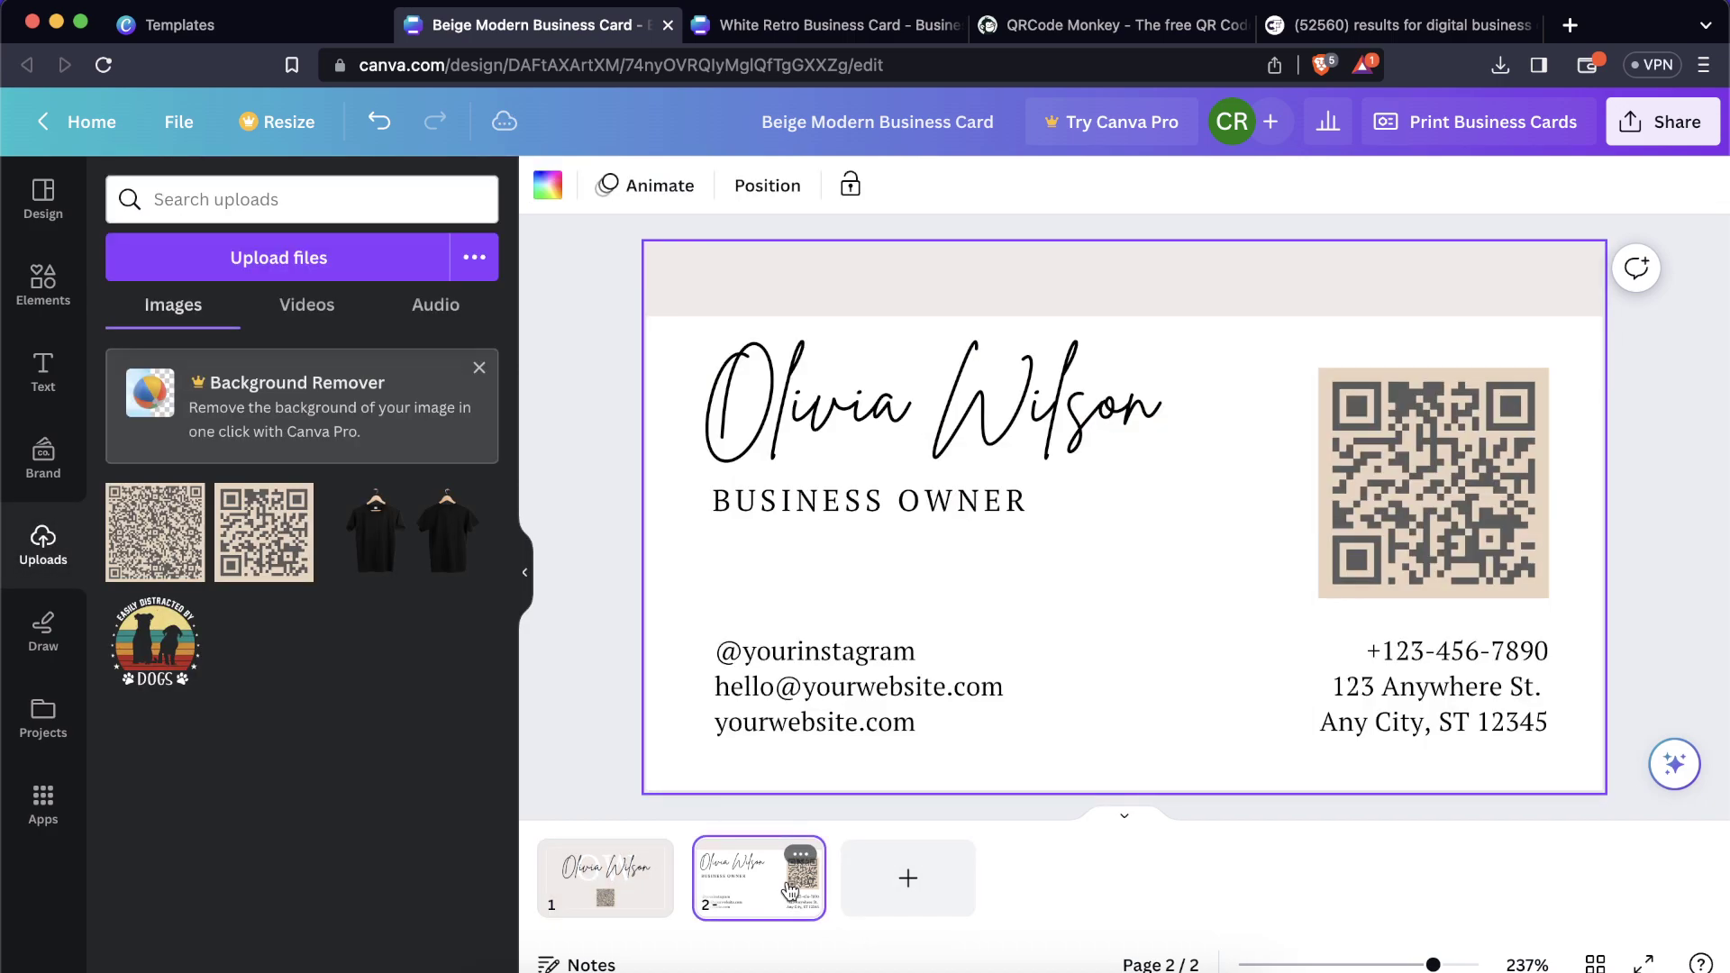
{"action": "left_click", "coordinate": [1667, 121]}
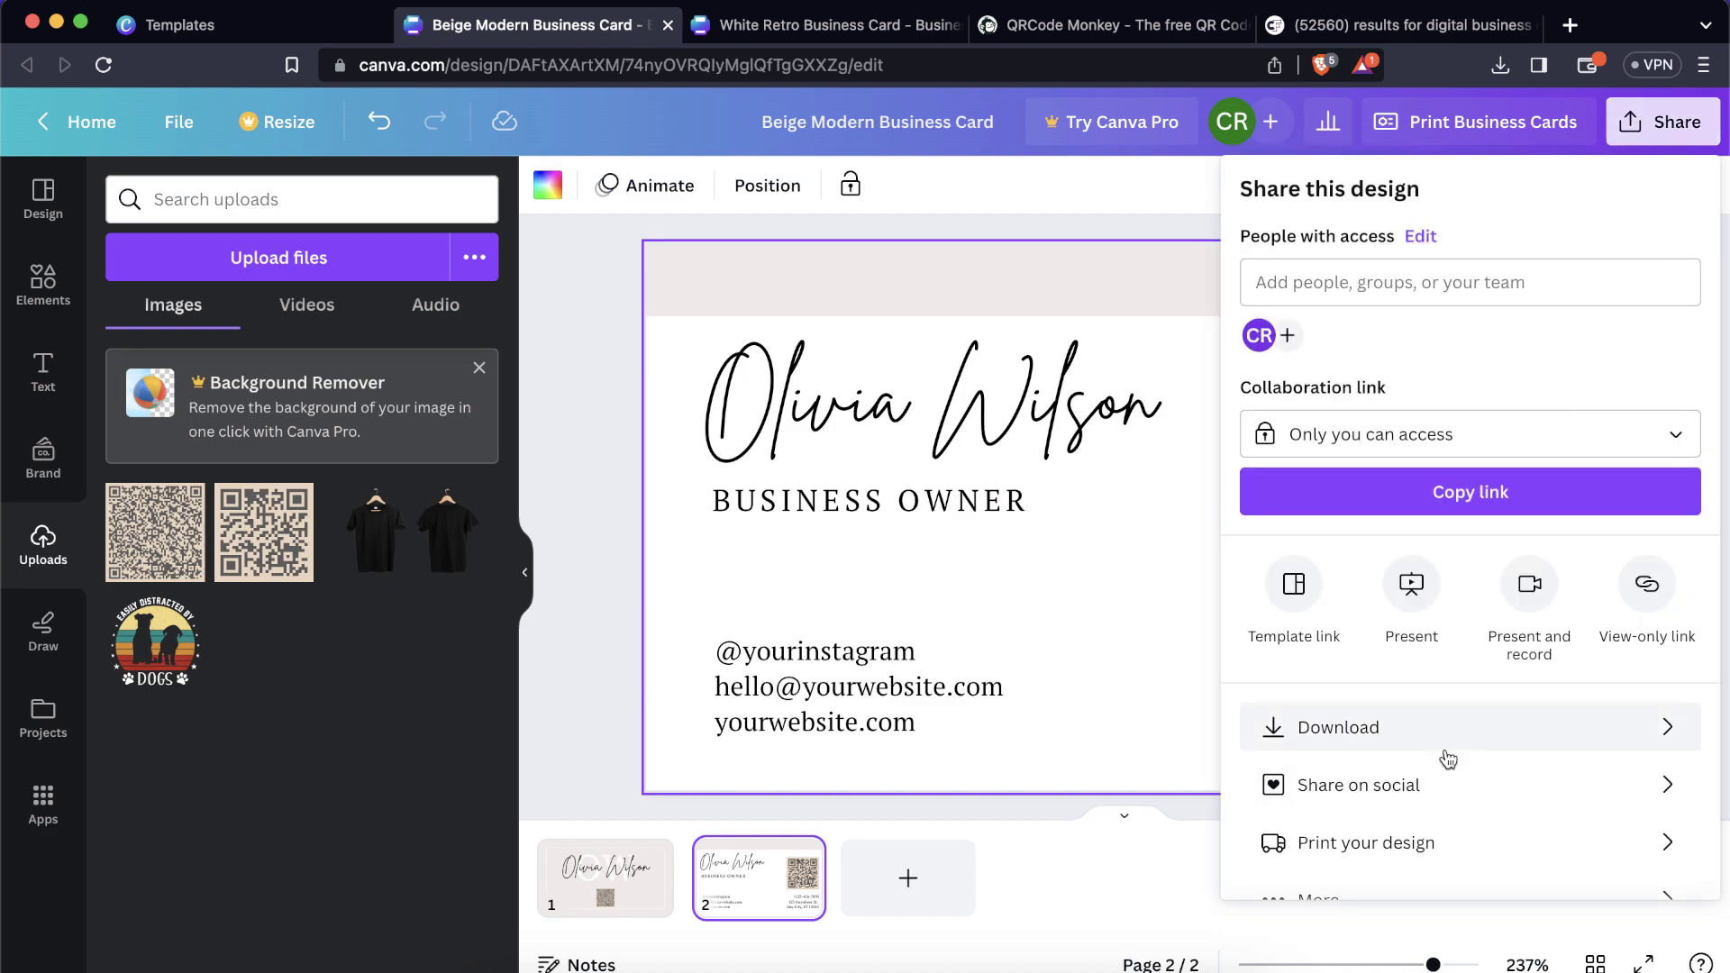
{"action": "left_click", "coordinate": [1294, 585]}
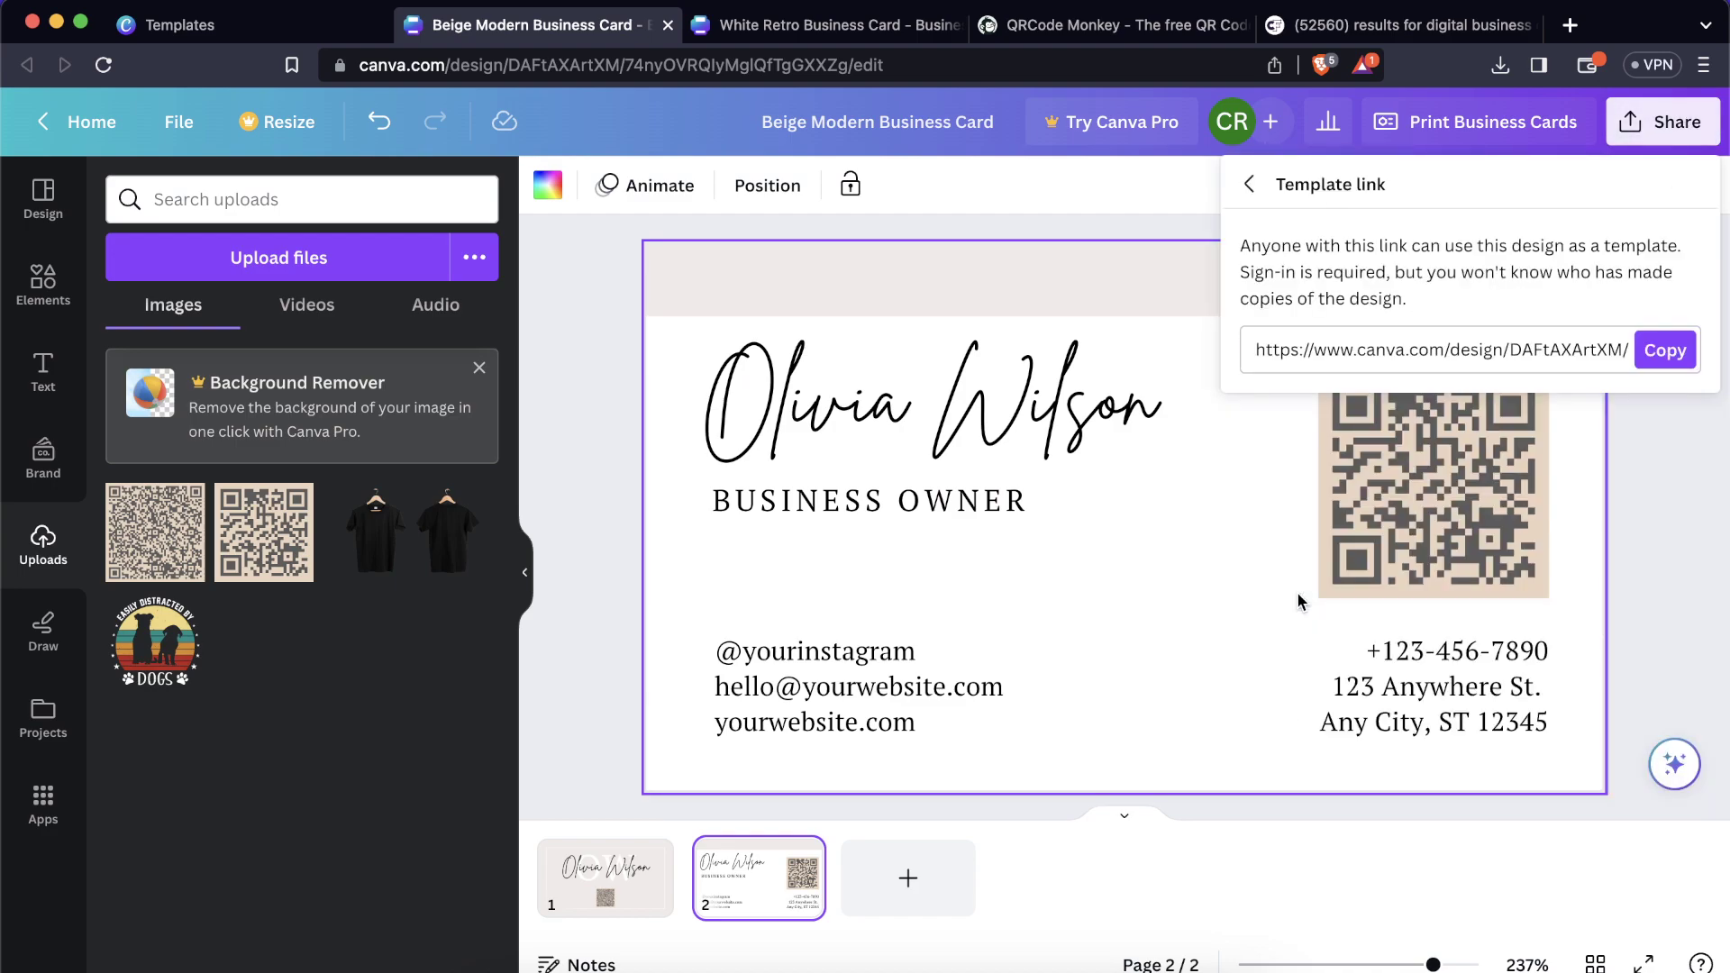
{"action": "left_click", "coordinate": [1668, 123]}
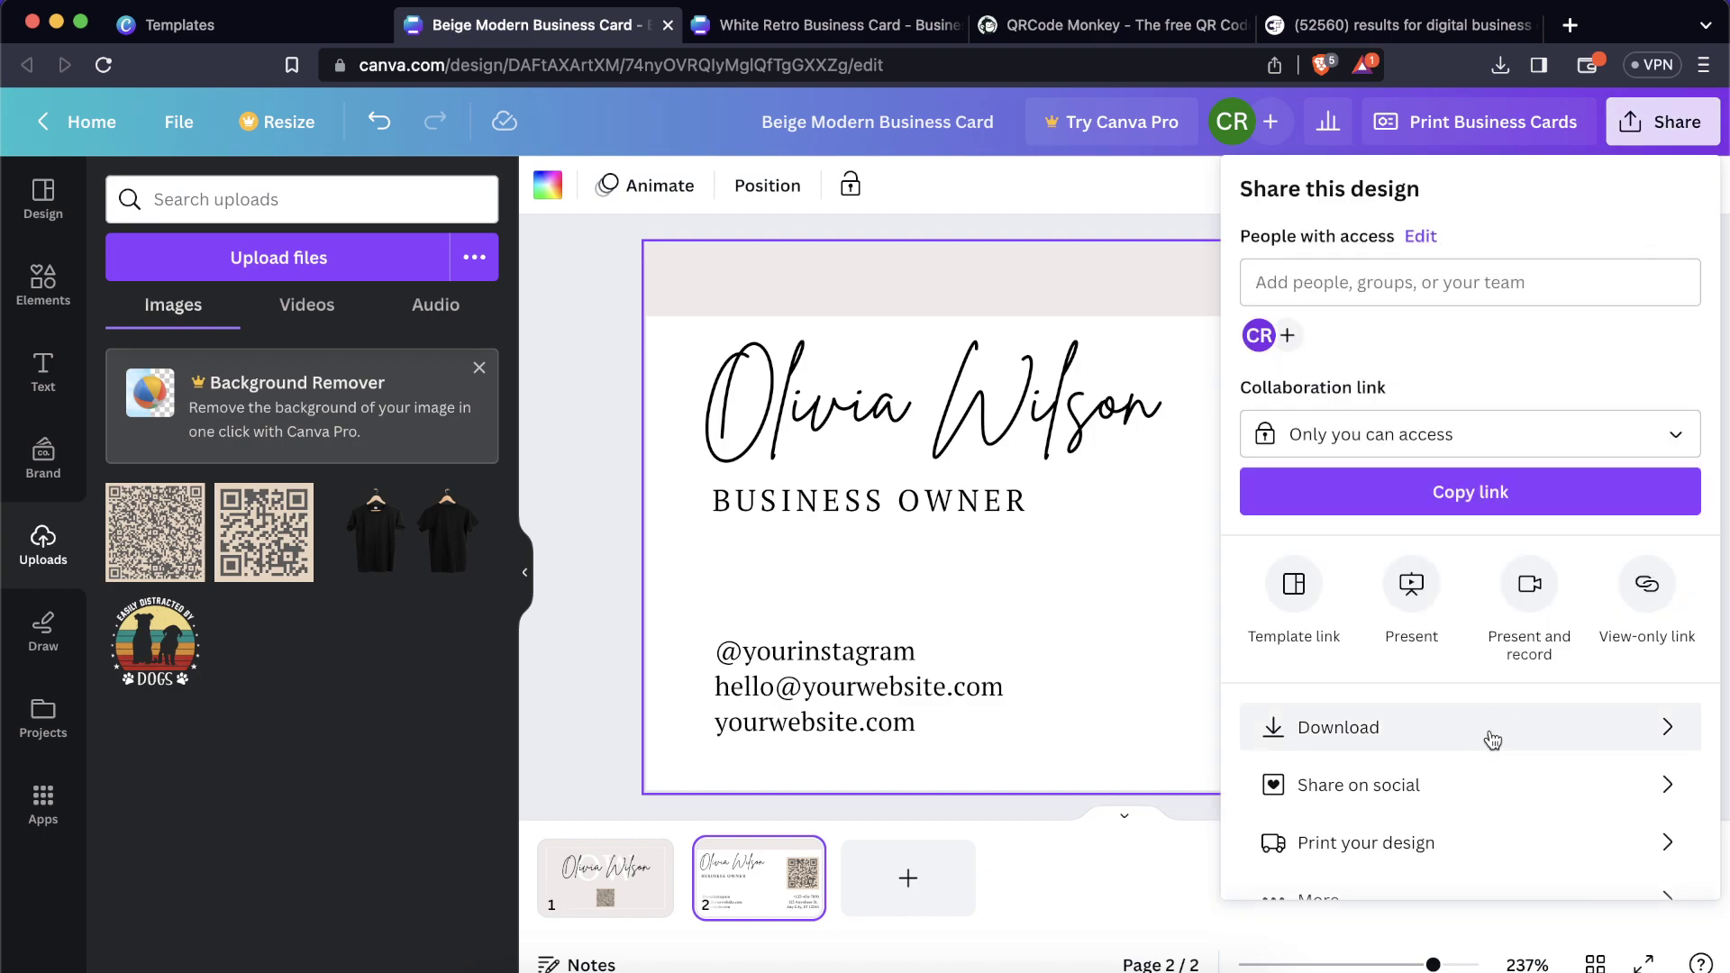
{"action": "left_click", "coordinate": [1489, 731]}
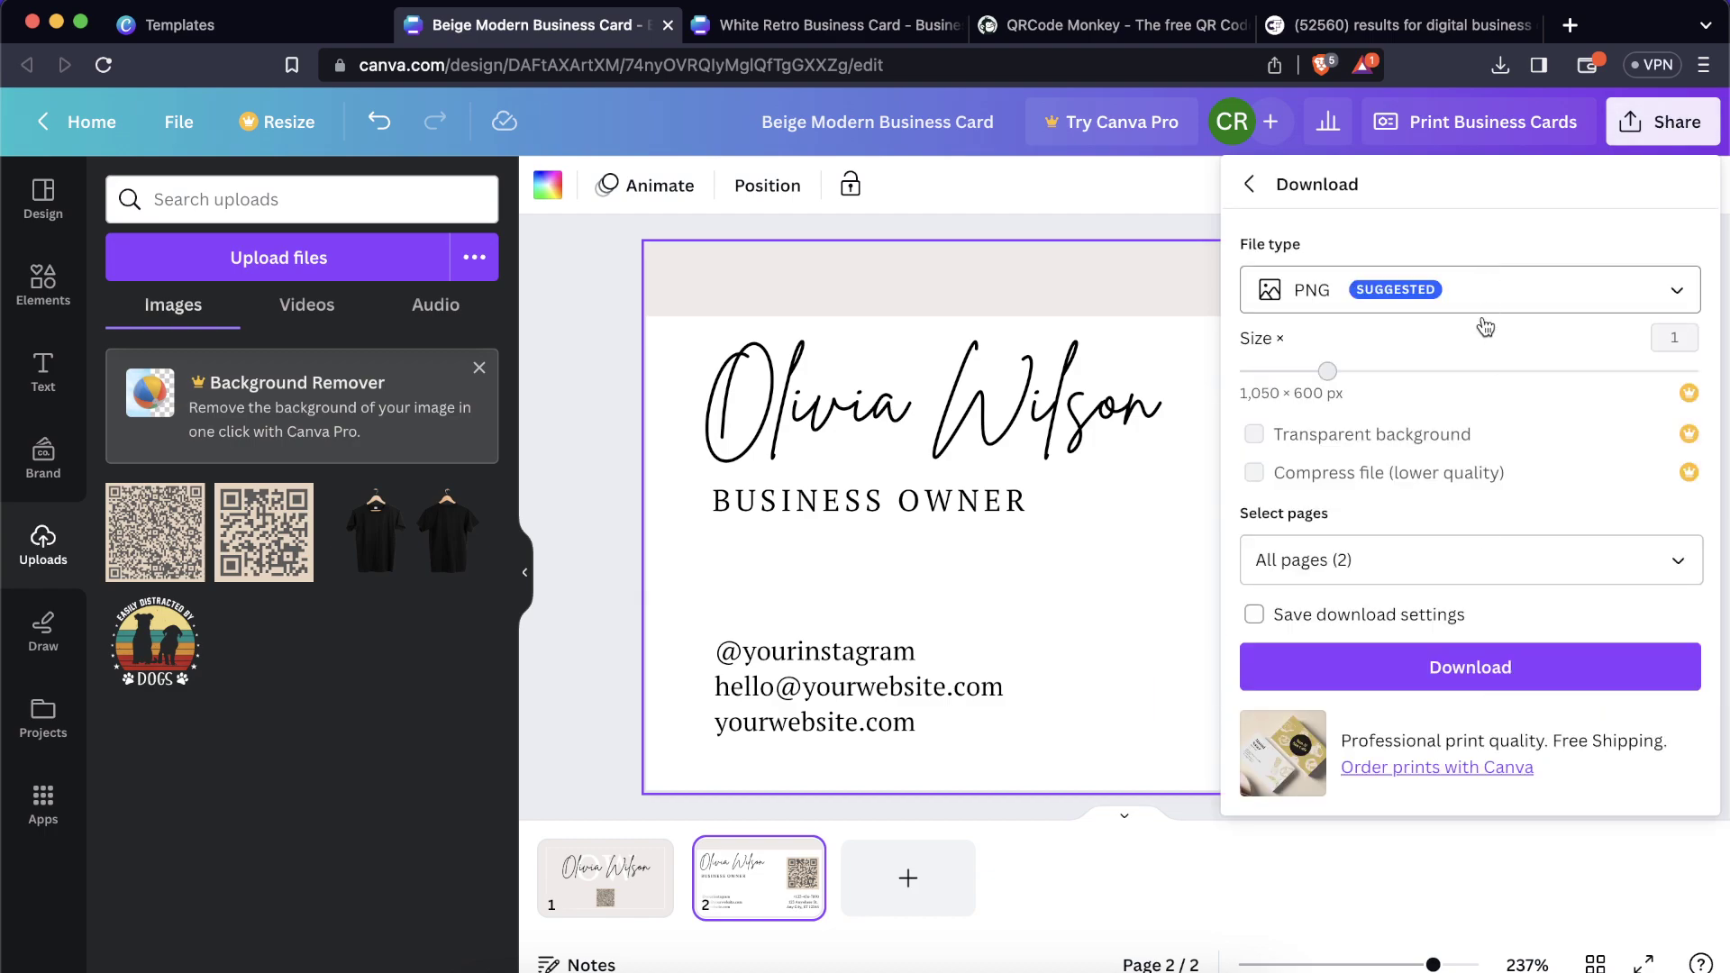
{"action": "left_click", "coordinate": [1464, 559]}
{"action": "left_click", "coordinate": [1463, 559]}
{"action": "left_click", "coordinate": [1460, 289]}
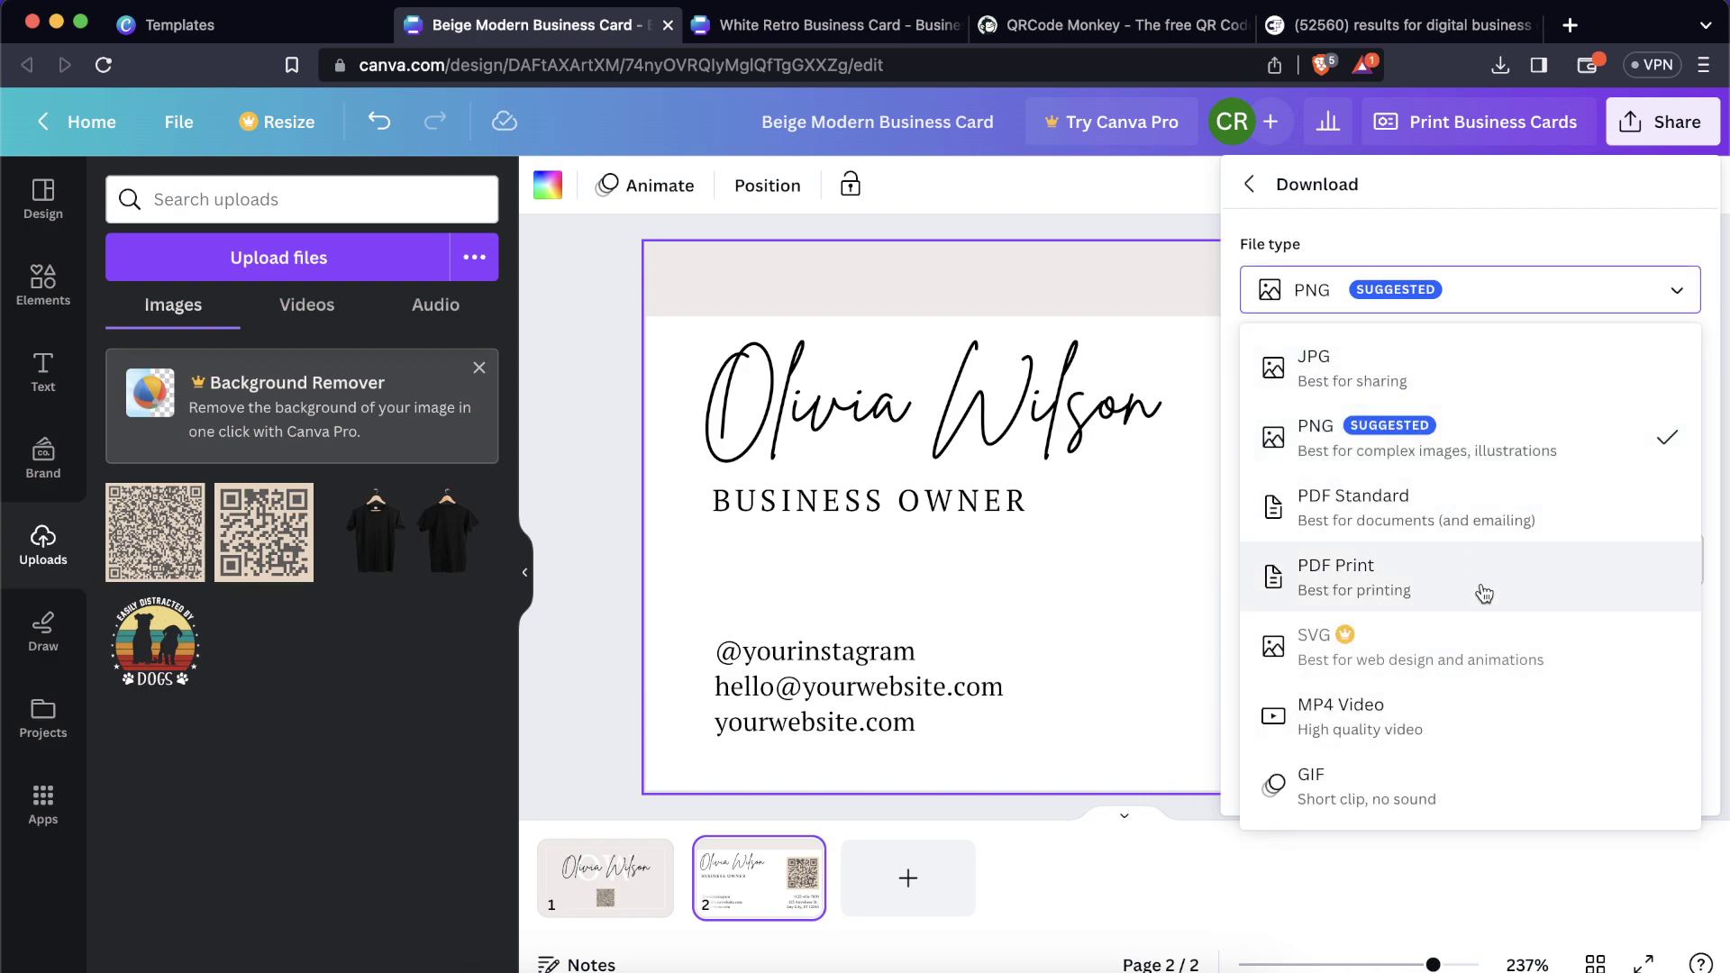
{"action": "left_click", "coordinate": [1682, 197]}
{"action": "left_click", "coordinate": [1249, 184]}
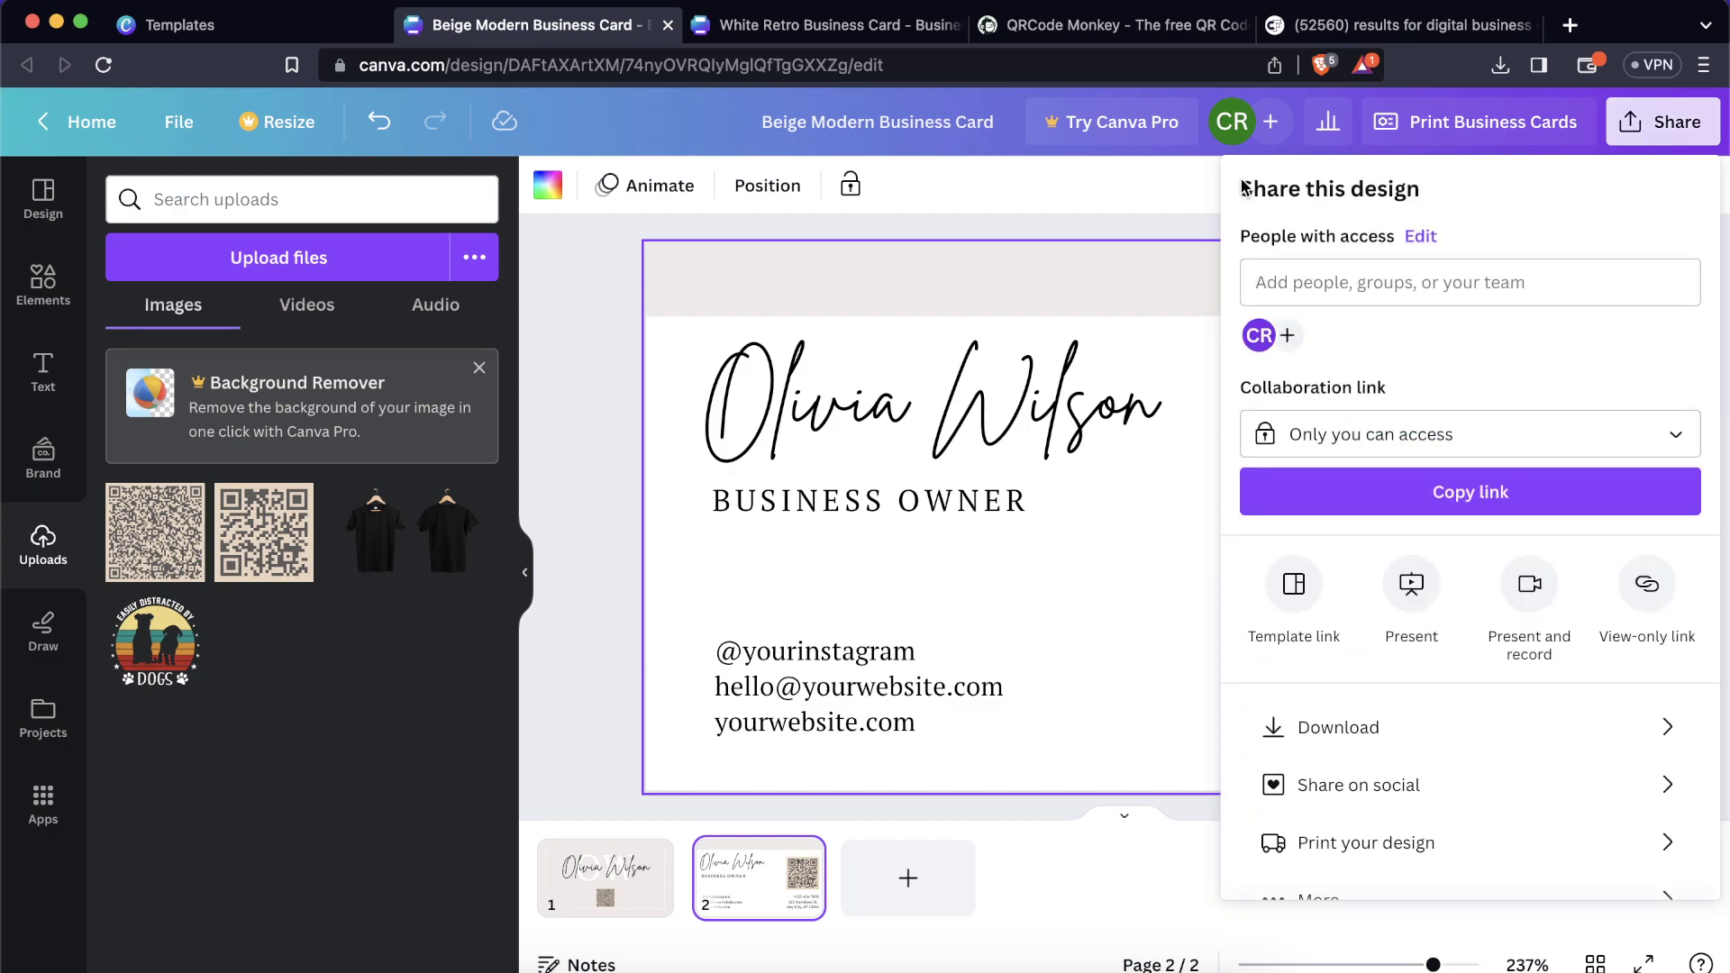
{"action": "left_click", "coordinate": [1044, 211]}
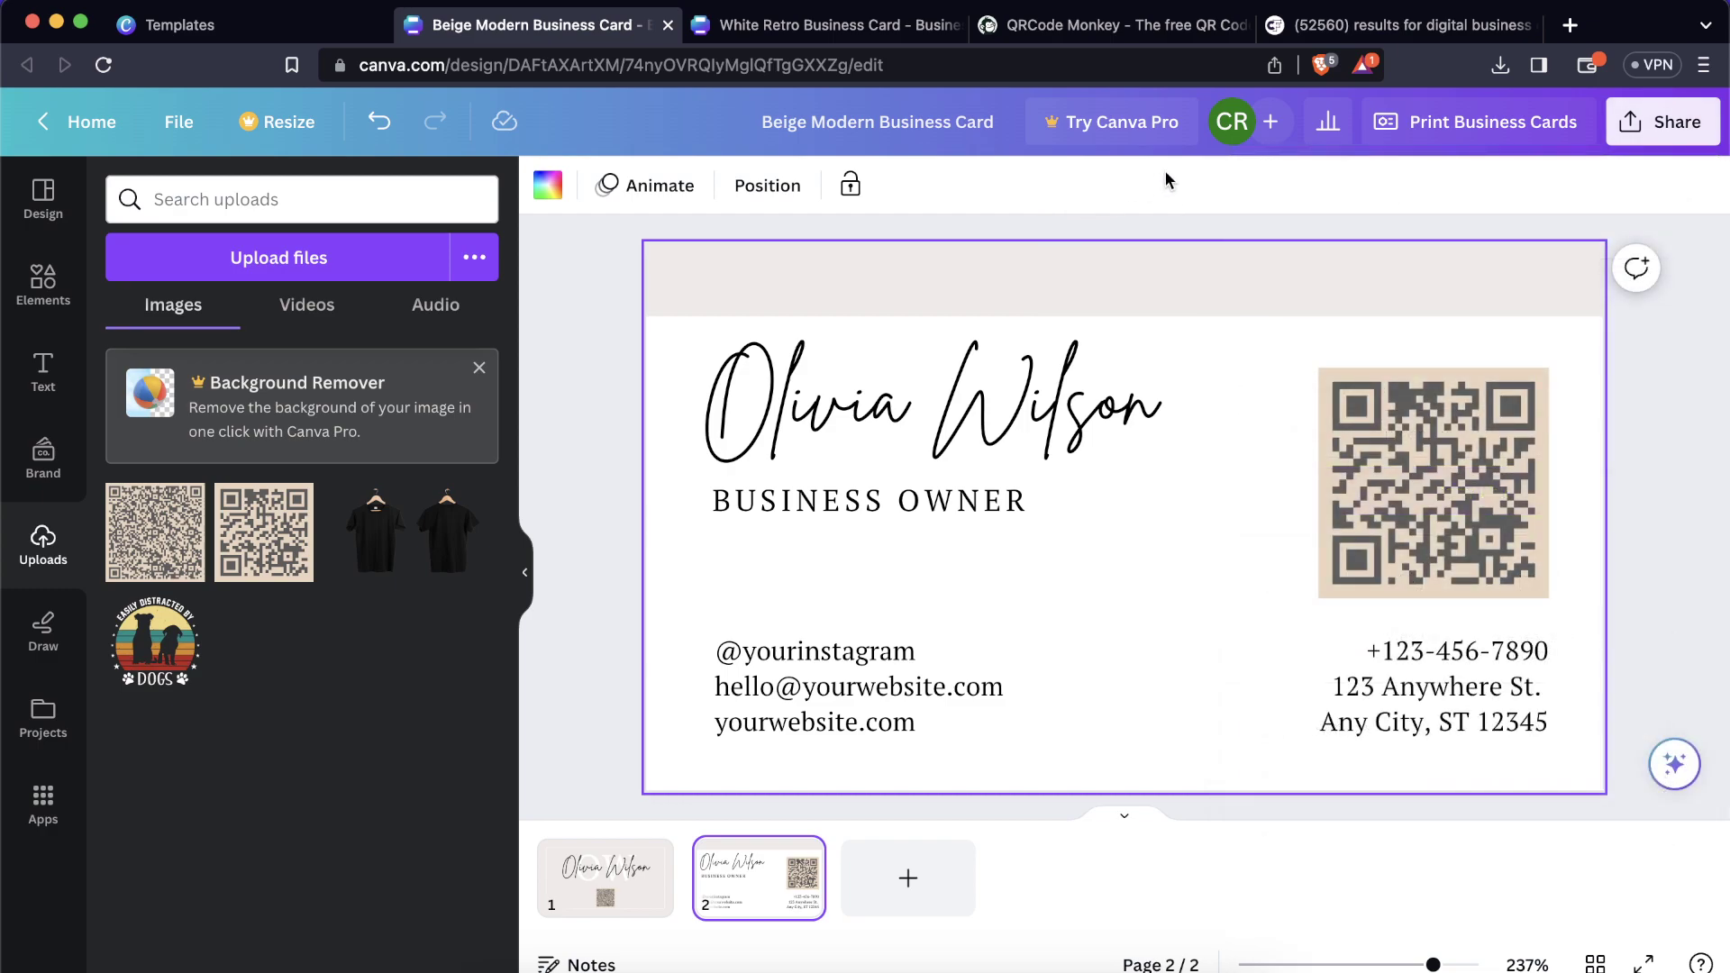
Switch to Creative Fabrica and search for "digital business card".
{"action": "left_click", "coordinate": [1352, 25]}
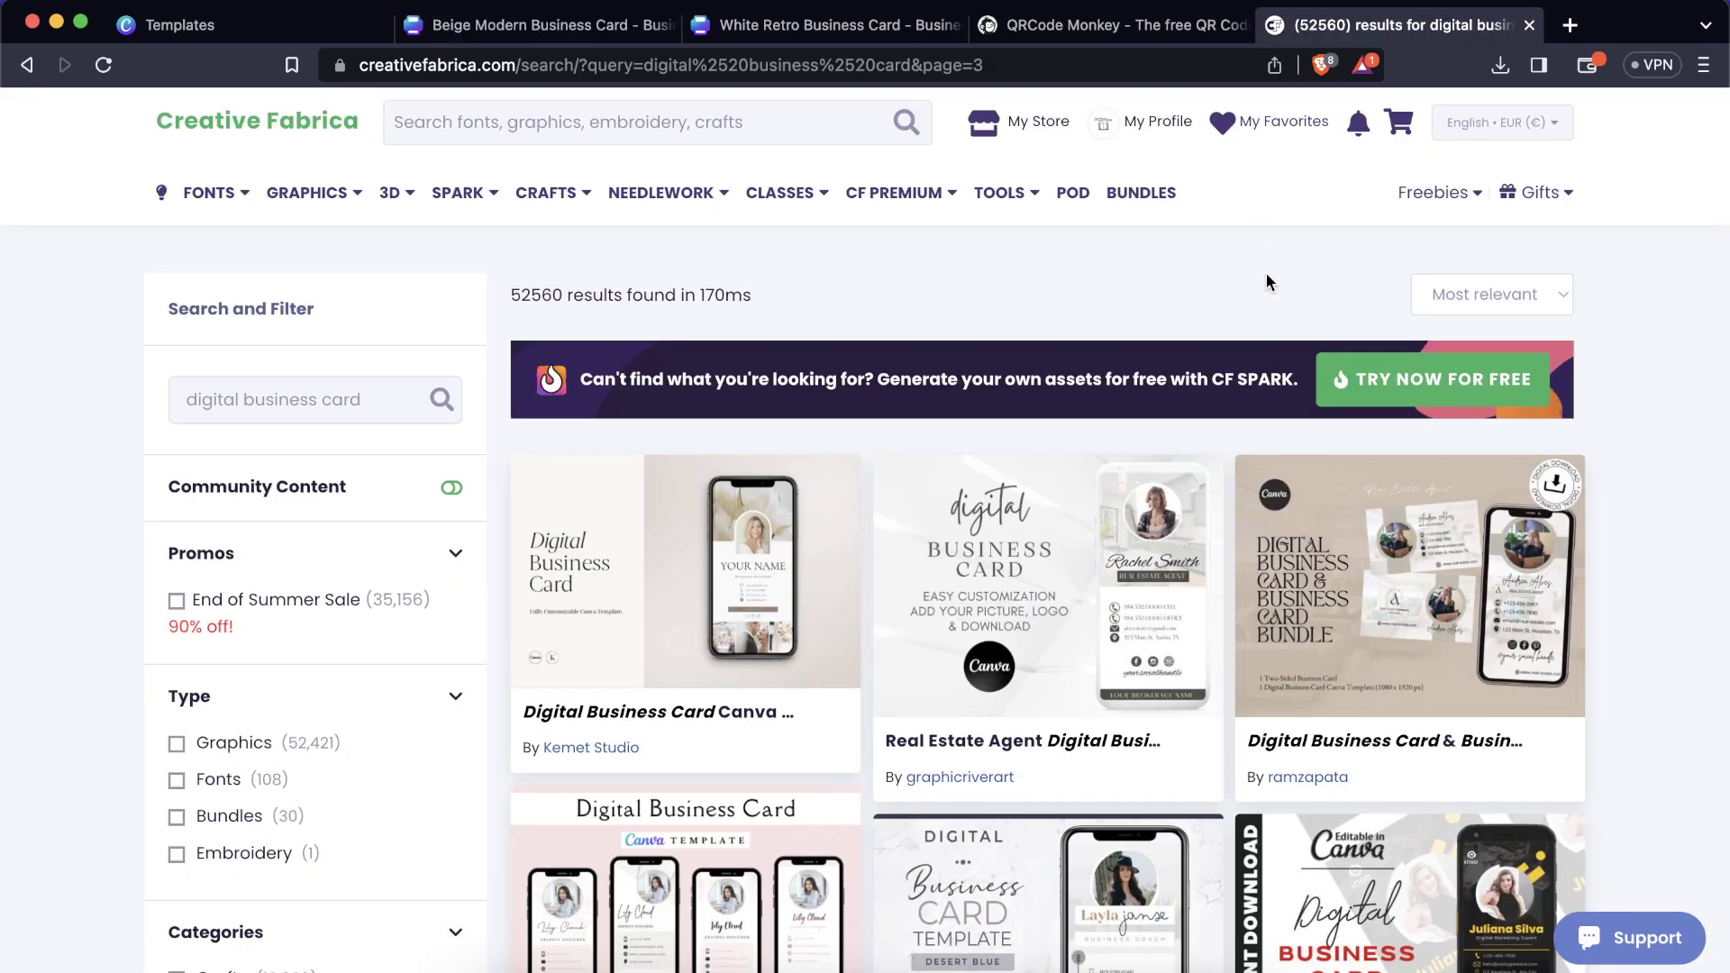
{"action": "left_click", "coordinate": [662, 119]}
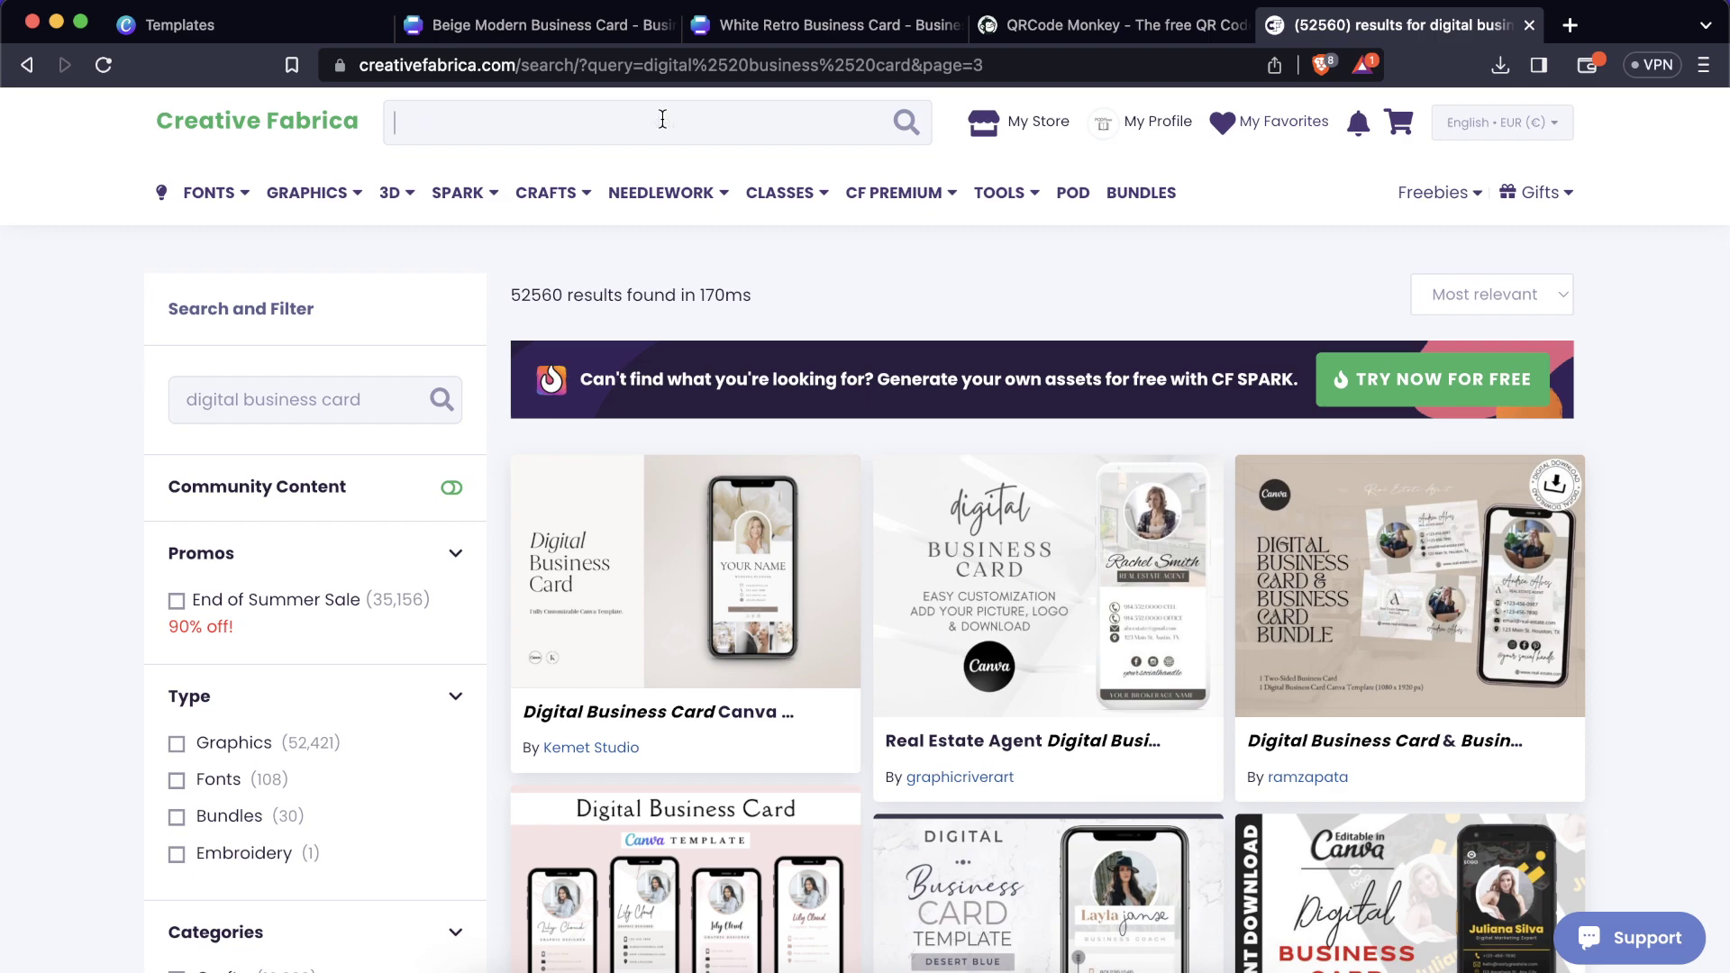
{"action": "type", "text": "digital ins"}
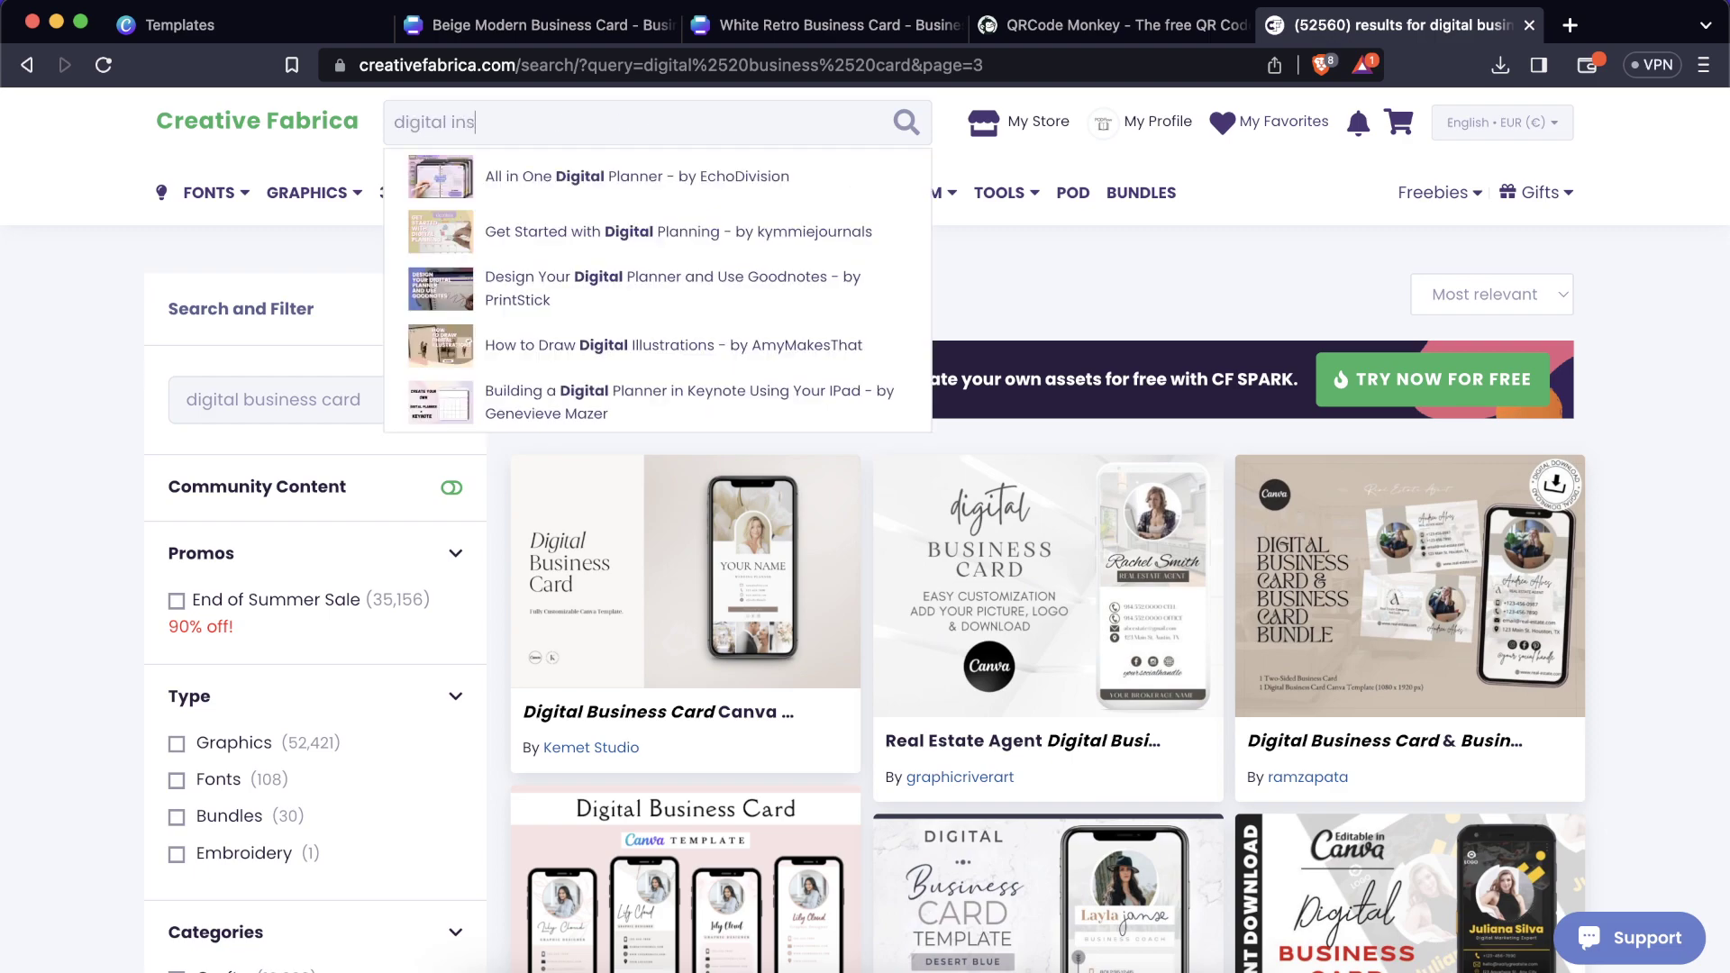
{"action": "type", "text": "tagram "}
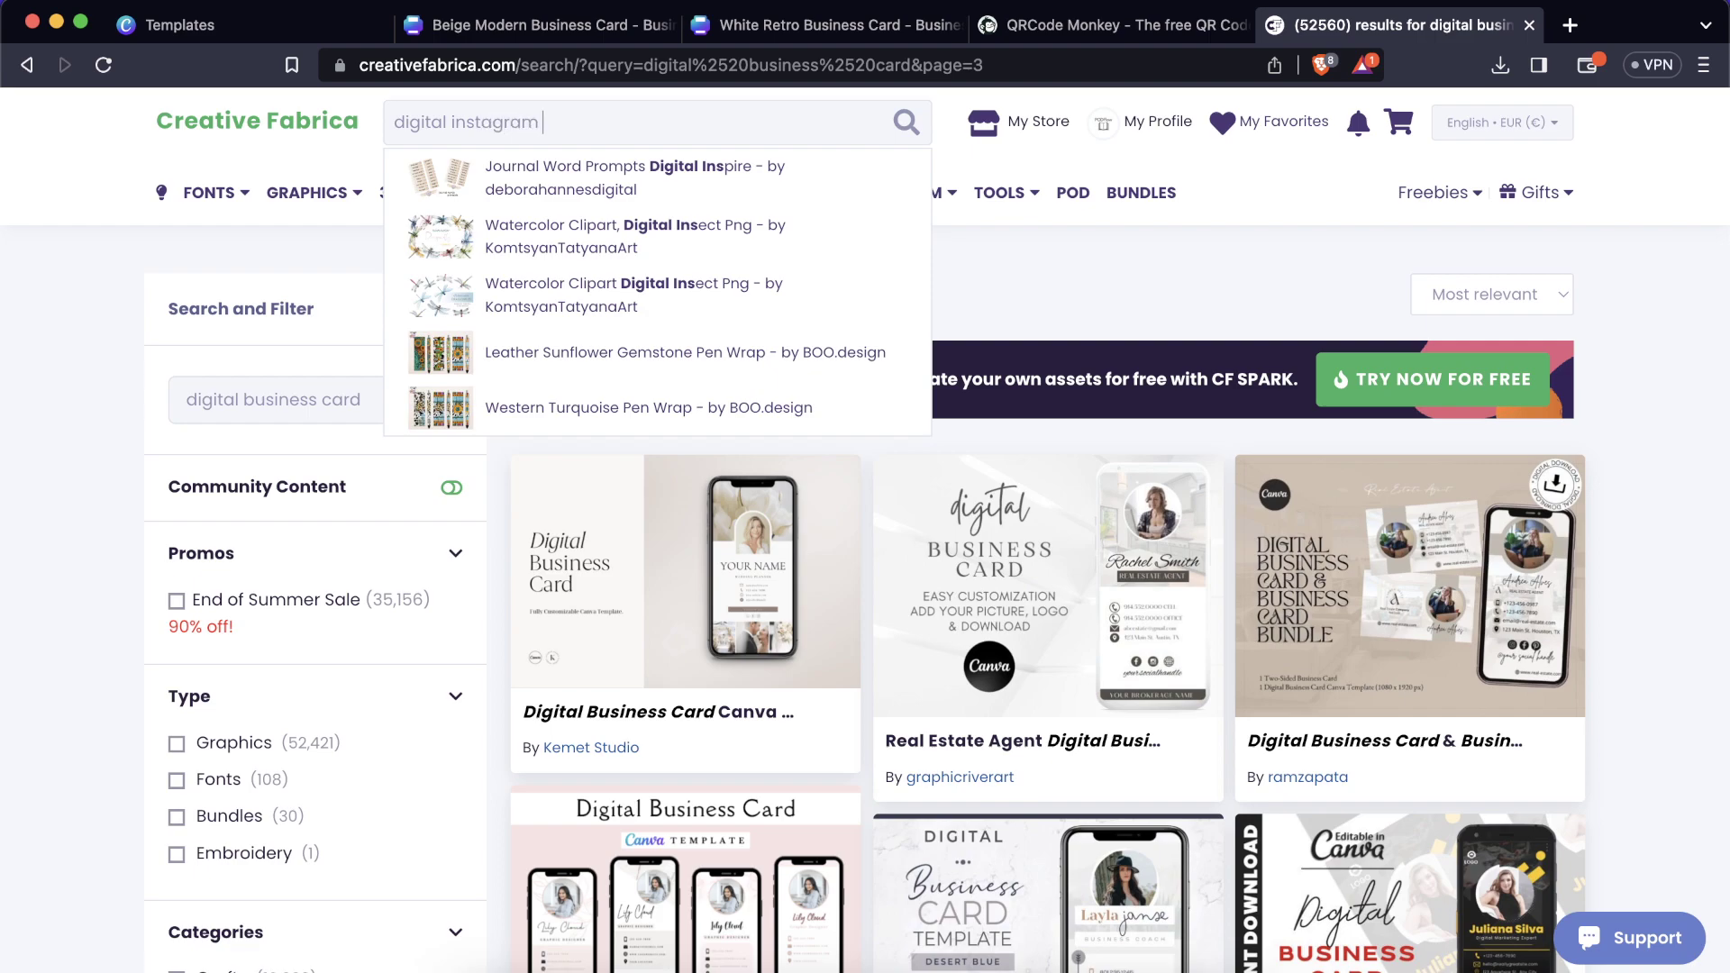
{"action": "type", "text": "busin"}
{"action": "key", "text": "BackSpace"}
{"action": "key", "text": "BackSpace"}
{"action": "key", "text": "BackSpace"}
{"action": "key", "text": "BackSpace"}
{"action": "key", "text": "BackSpace"}
{"action": "key", "text": "BackSpace"}
{"action": "key", "text": "BackSpace"}
{"action": "key", "text": "BackSpace"}
{"action": "key", "text": "BackSpace"}
{"action": "key", "text": "BackSpace"}
{"action": "key", "text": "BackSpace"}
{"action": "key", "text": "BackSpace"}
{"action": "key", "text": "BackSpace"}
{"action": "key", "text": "BackSpace"}
{"action": "key", "text": "BackSpace"}
{"action": "key", "text": "BackSpace"}
{"action": "type", "text": "business card"}
{"action": "key", "text": "Return"}
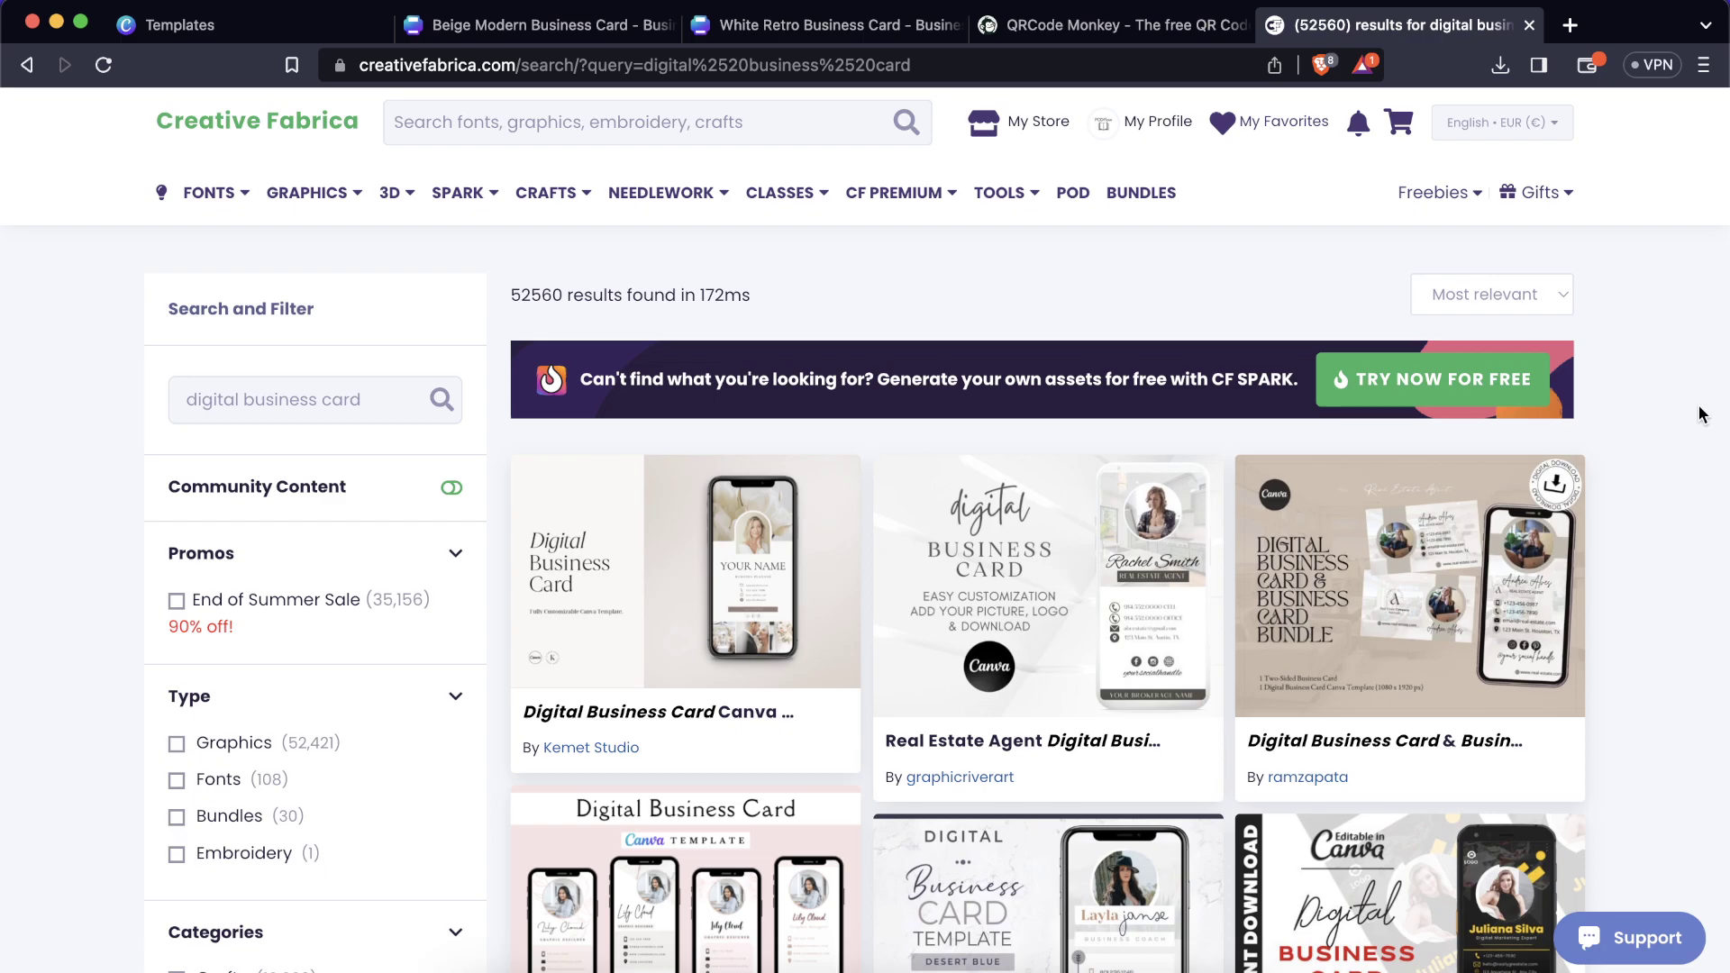
Browse the digital business card results and open the Digital Business Card & Business Card bundle listing.
{"action": "scroll", "coordinate": [1701, 414], "scroll_direction": "down", "scroll_amount": 3}
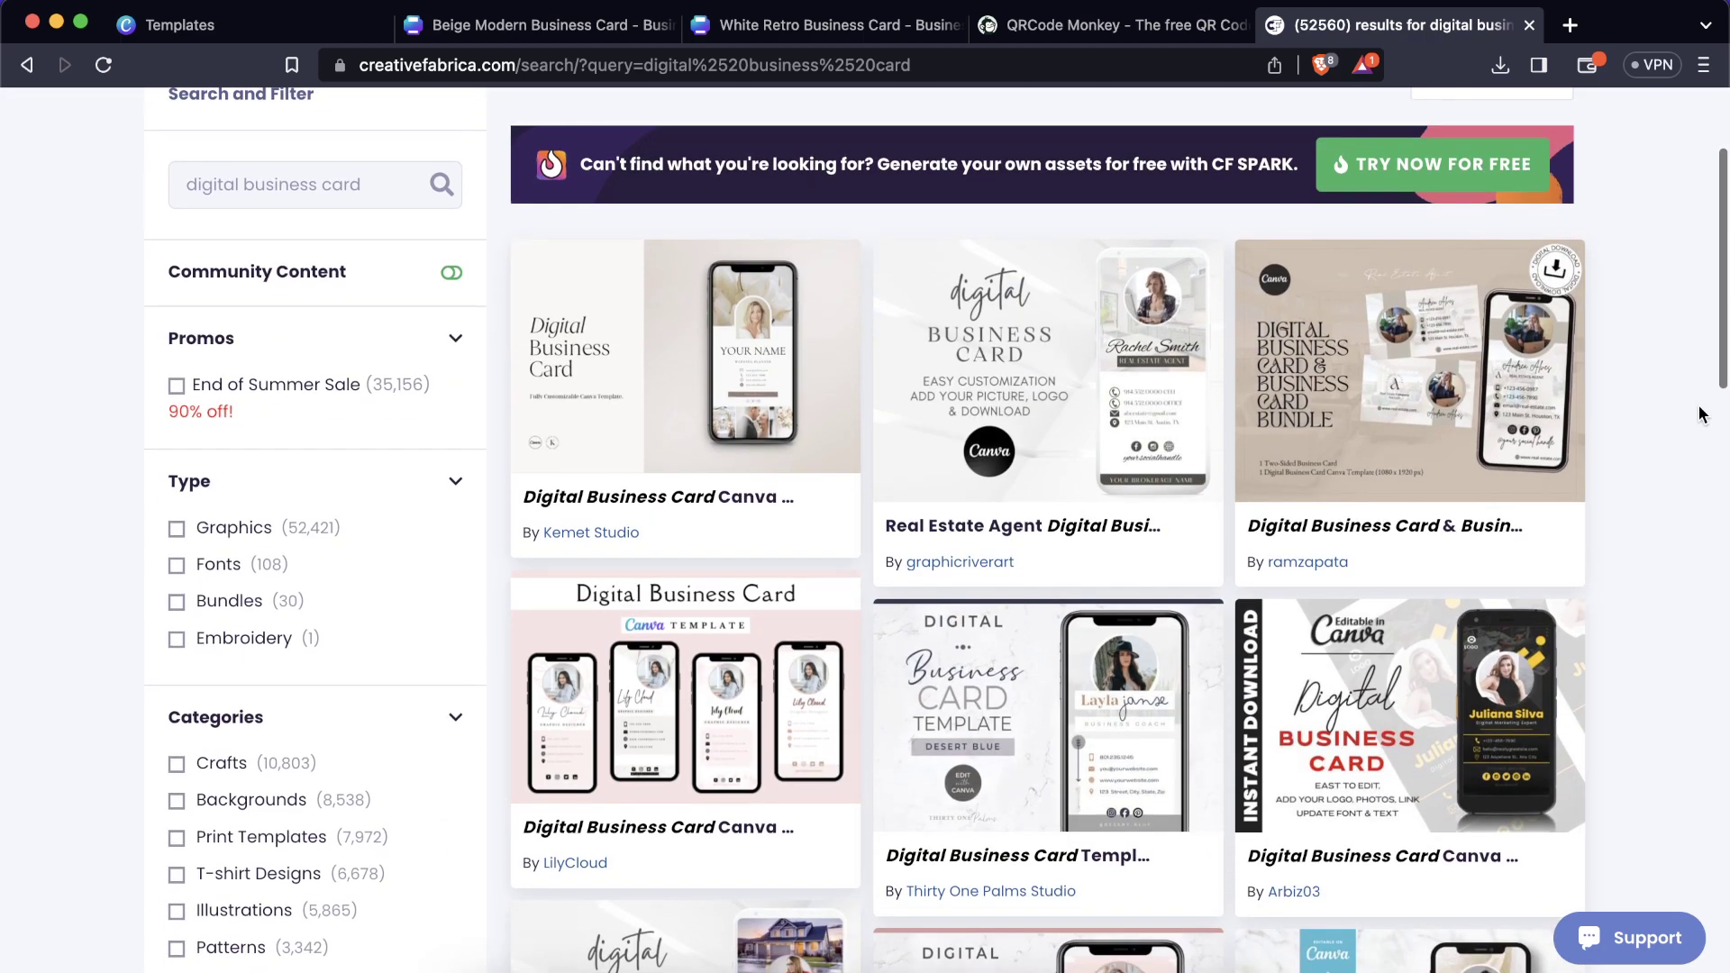
{"action": "scroll", "coordinate": [1701, 415], "scroll_direction": "down", "scroll_amount": 1}
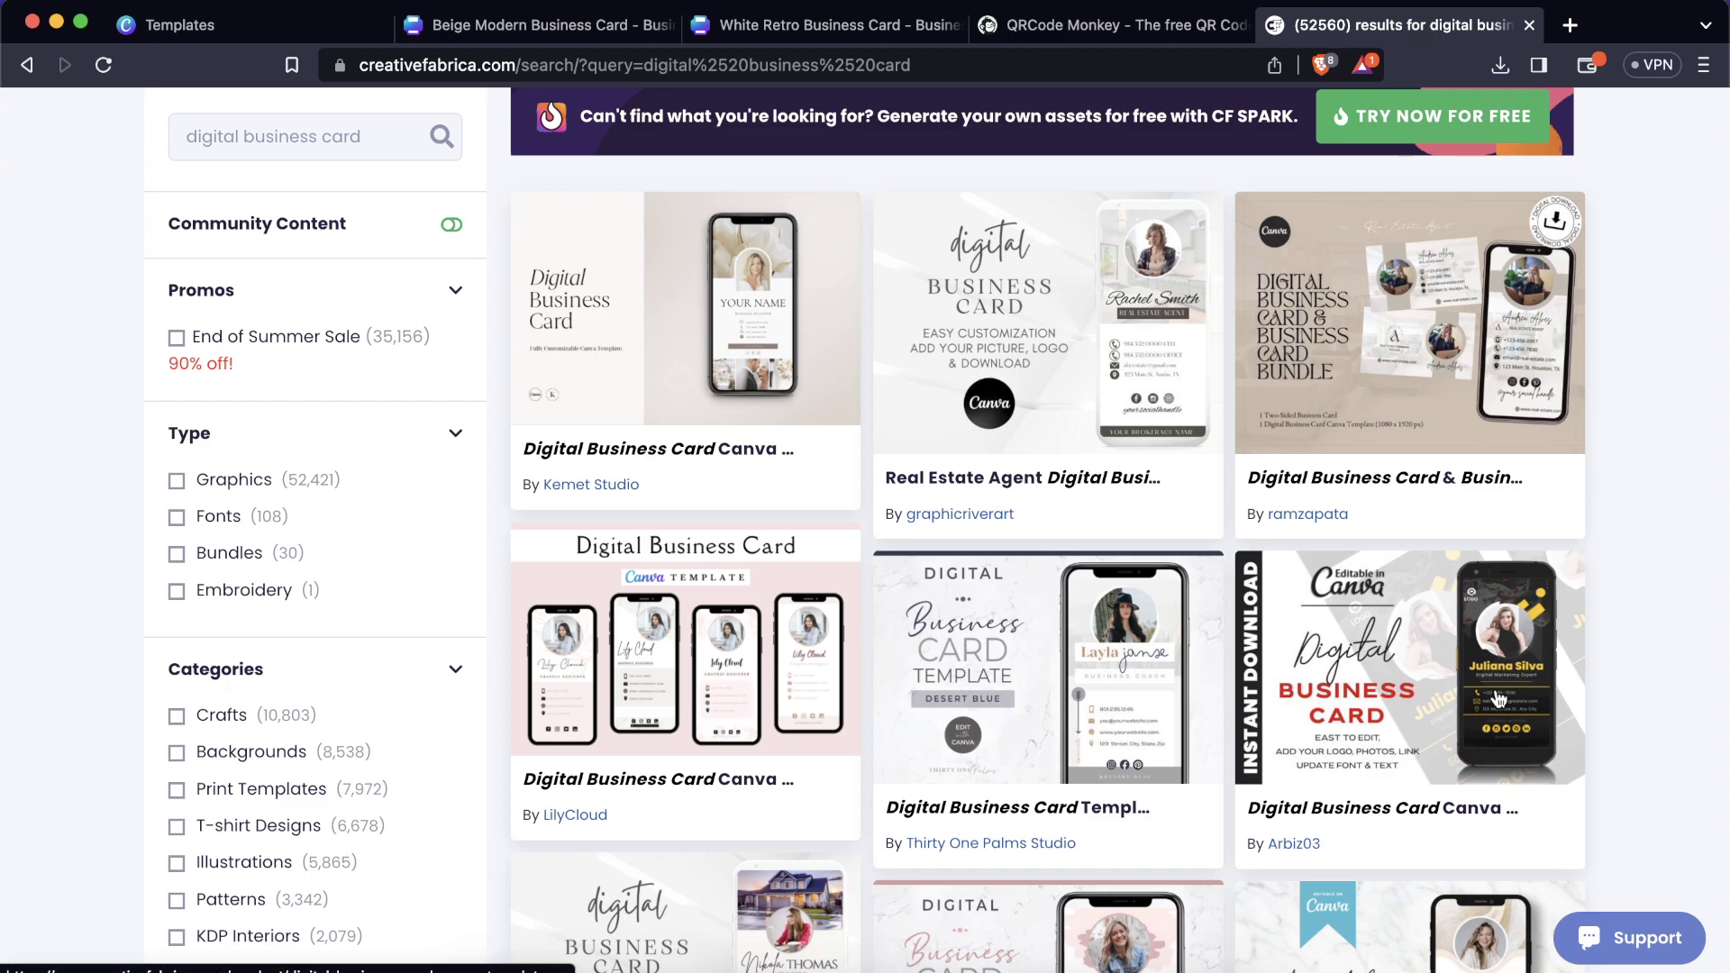
{"action": "scroll", "coordinate": [1498, 699], "scroll_direction": "down", "scroll_amount": 5}
{"action": "scroll", "coordinate": [1499, 699], "scroll_direction": "up", "scroll_amount": 5}
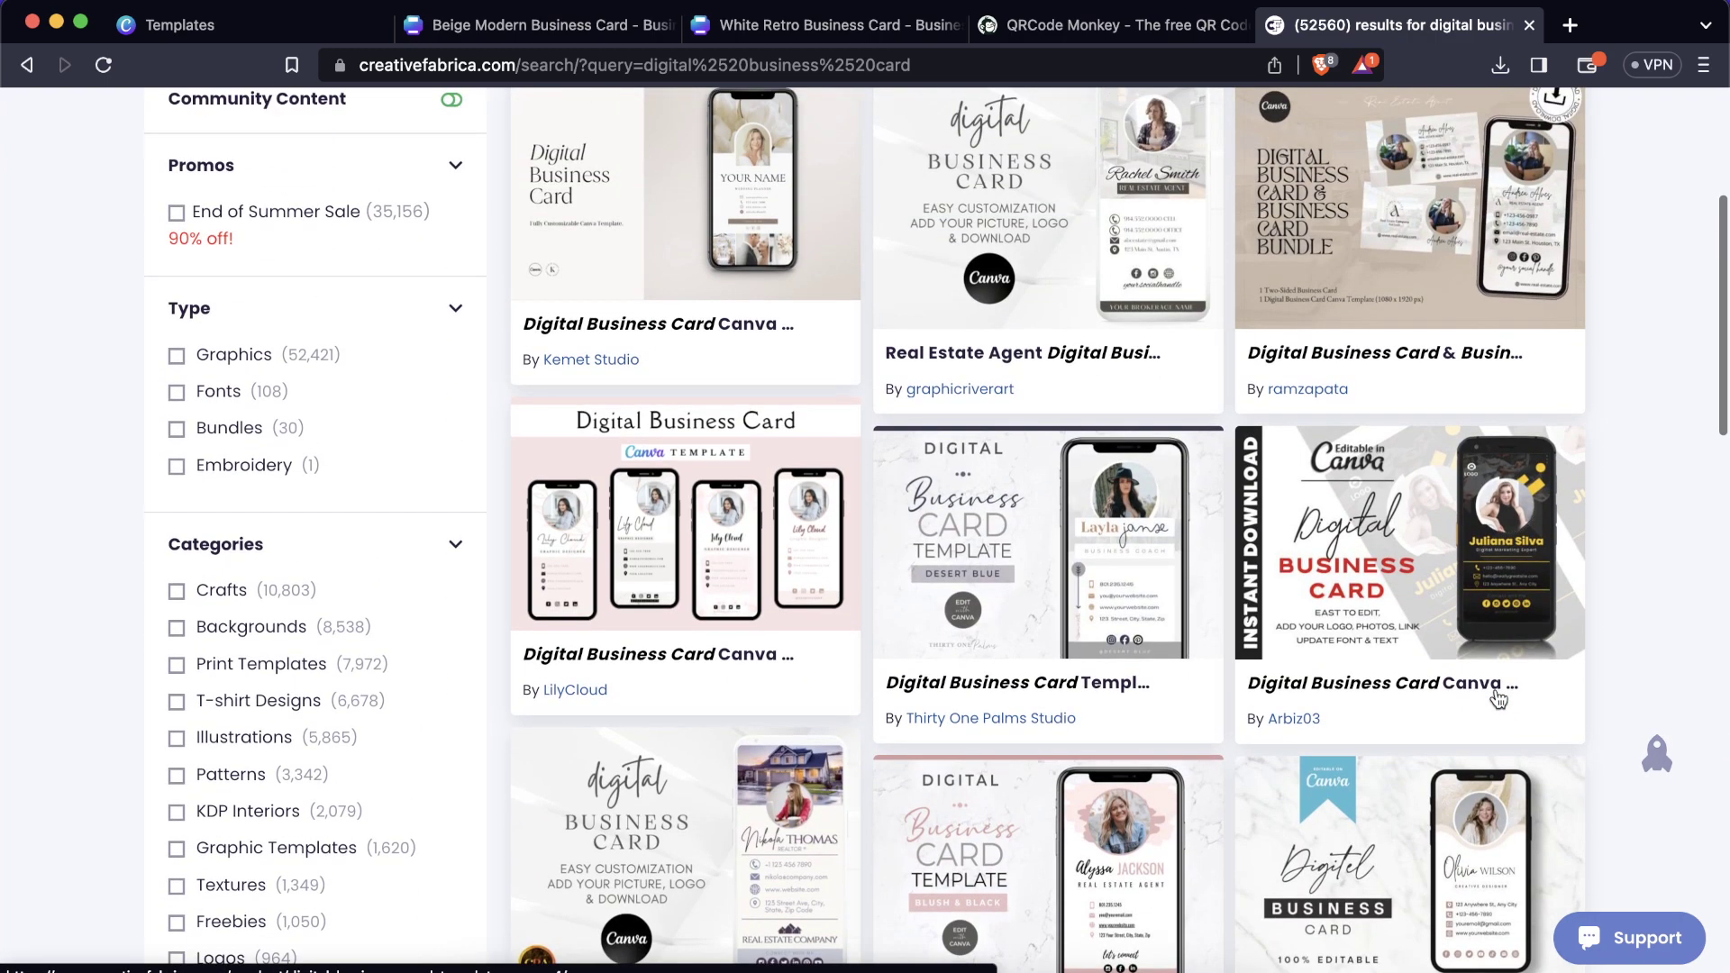
{"action": "left_click", "coordinate": [1448, 400]}
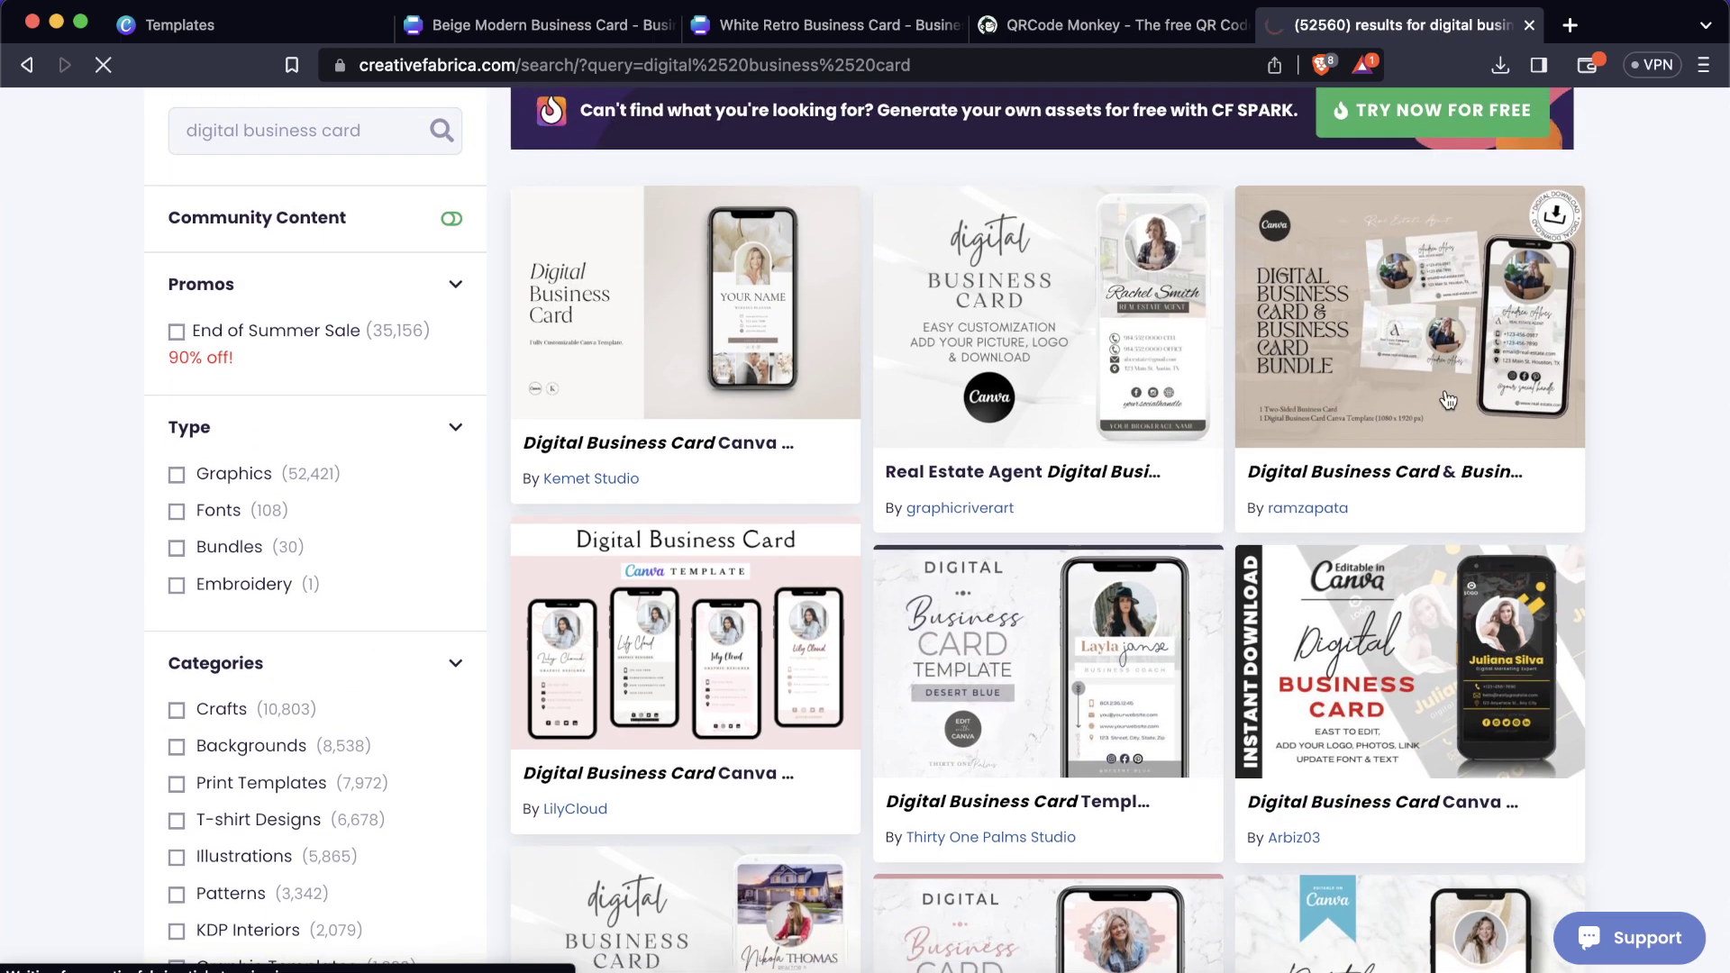
Examine the bundle's Easy to Edit in Canva and cover preview images, and return to the Canva business card design.
{"action": "scroll", "coordinate": [1090, 667], "scroll_direction": "down", "scroll_amount": 2}
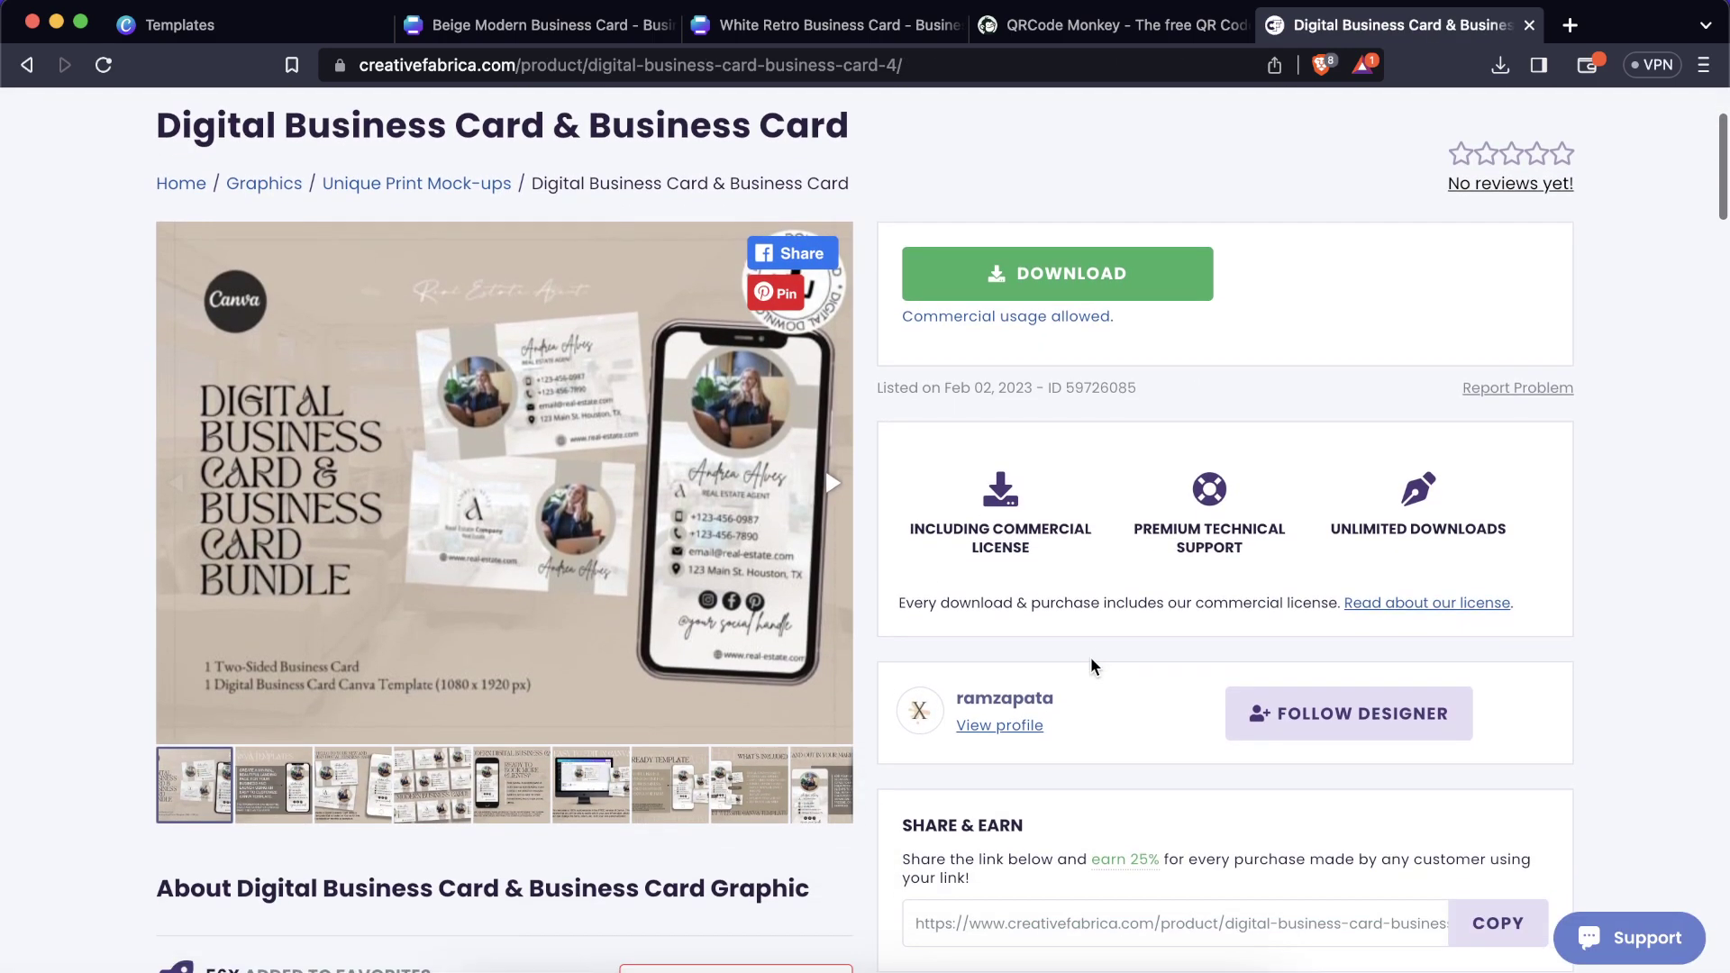
{"action": "left_click", "coordinate": [592, 789]}
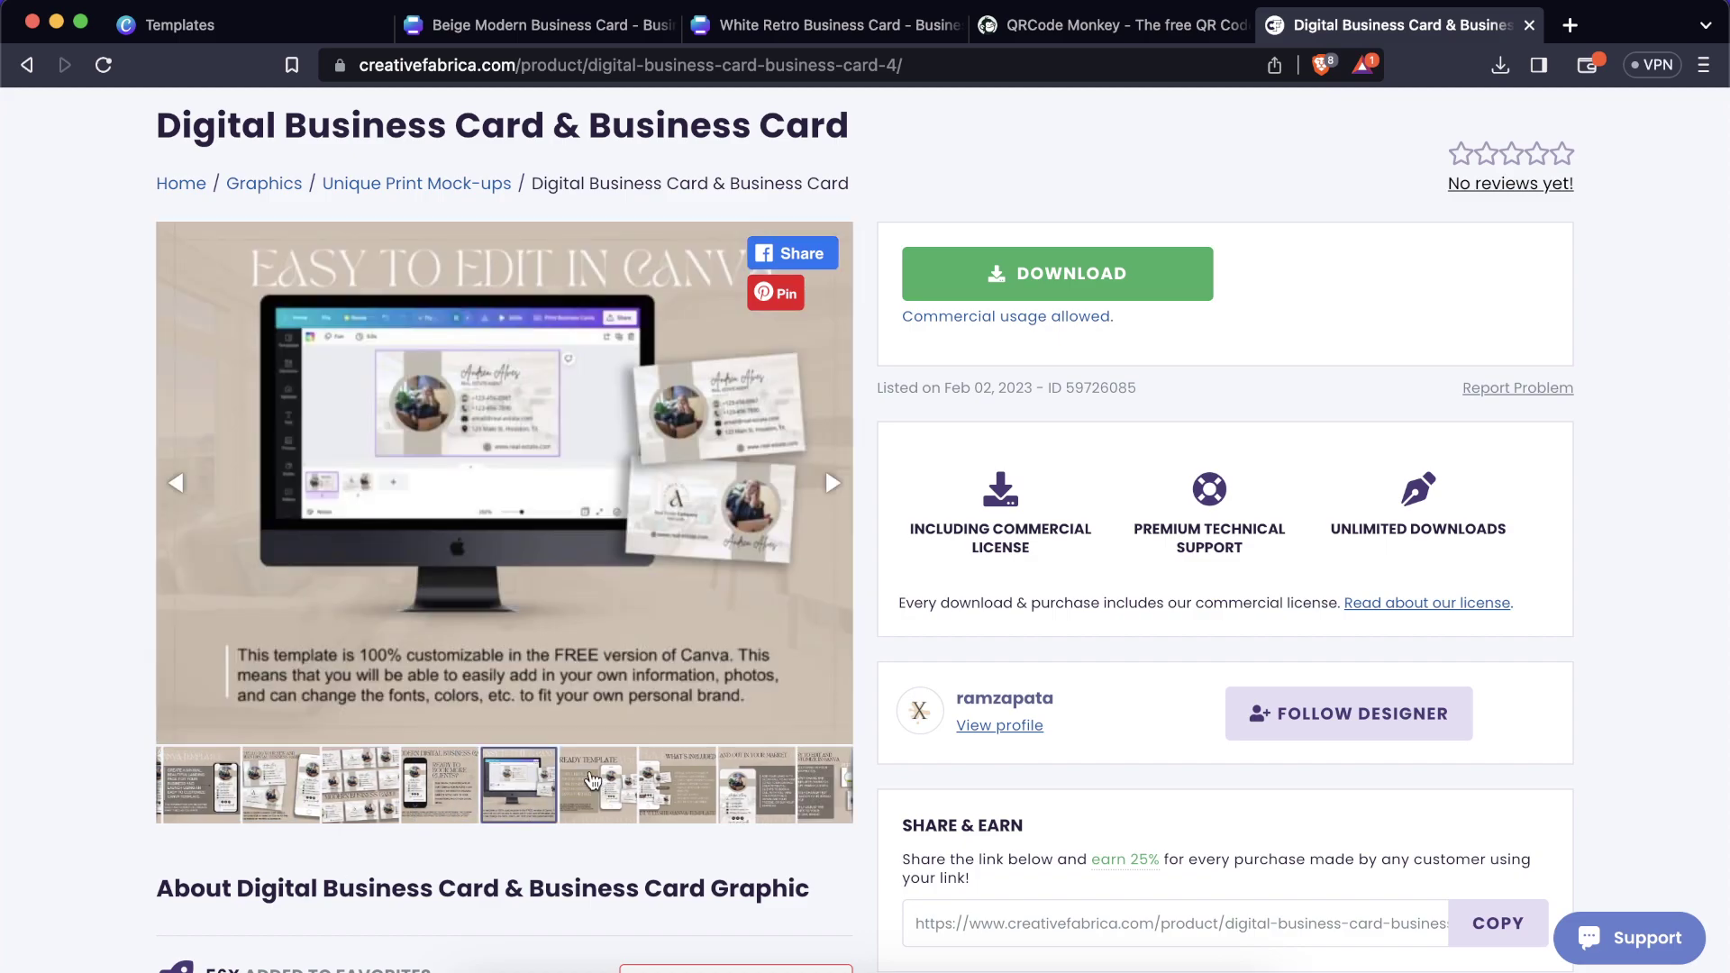
{"action": "left_click", "coordinate": [207, 802]}
{"action": "left_click", "coordinate": [203, 801]}
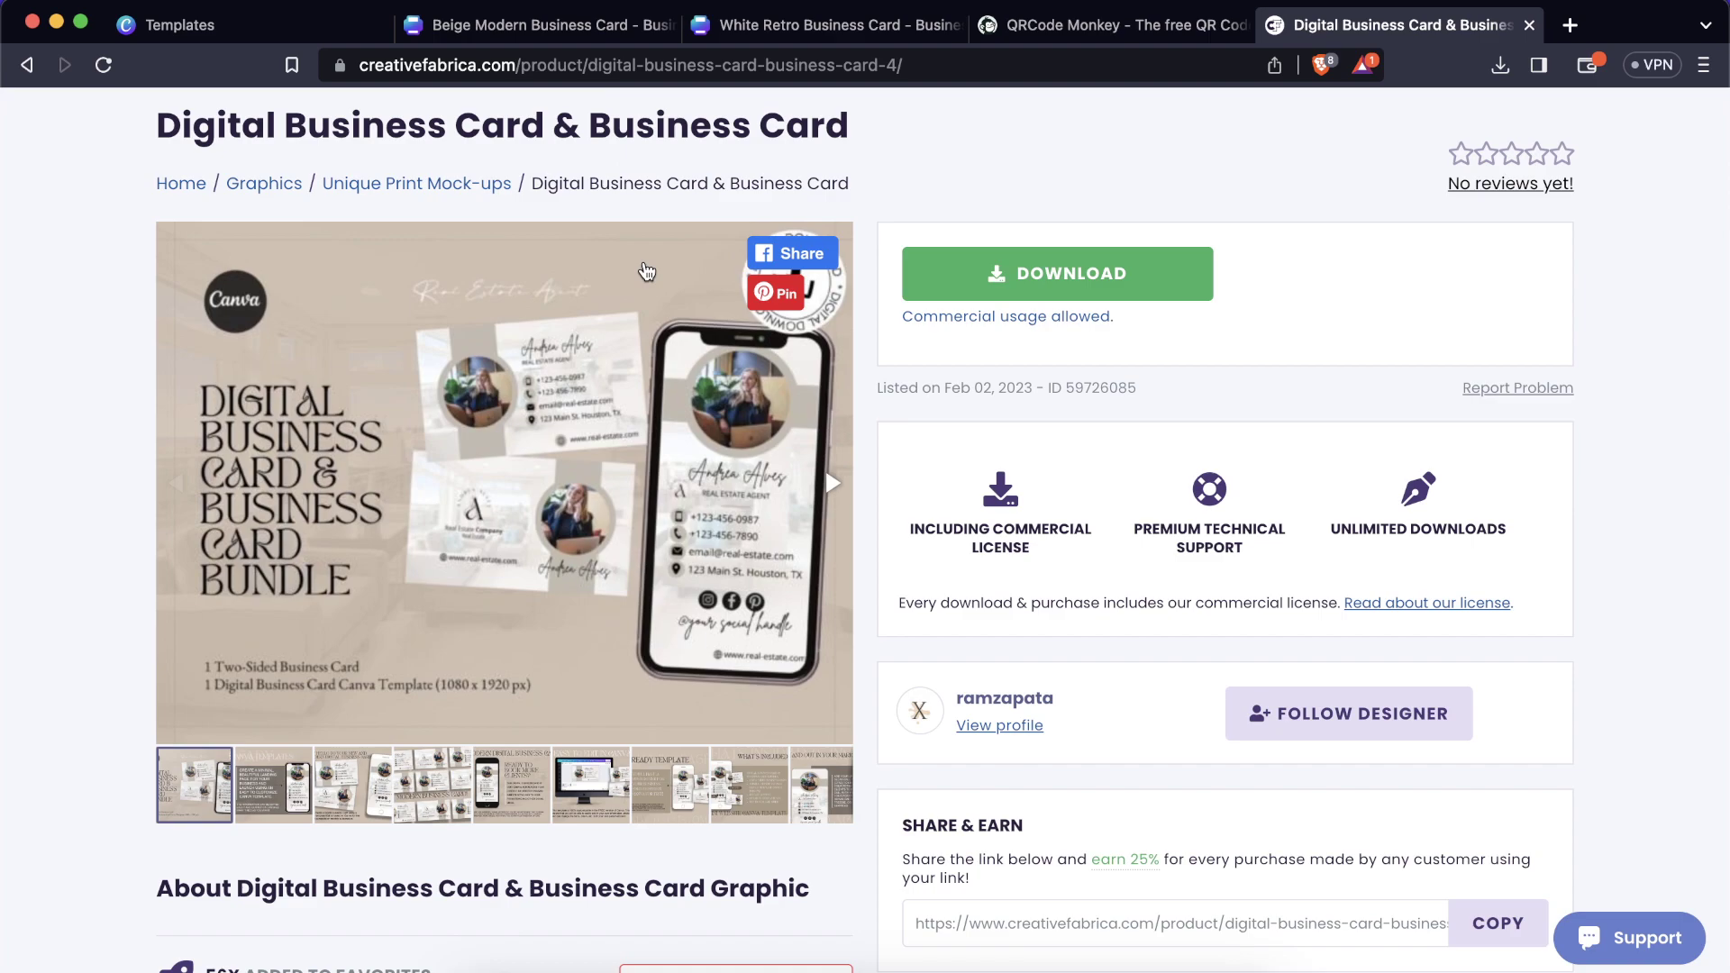
{"action": "left_click", "coordinate": [600, 26]}
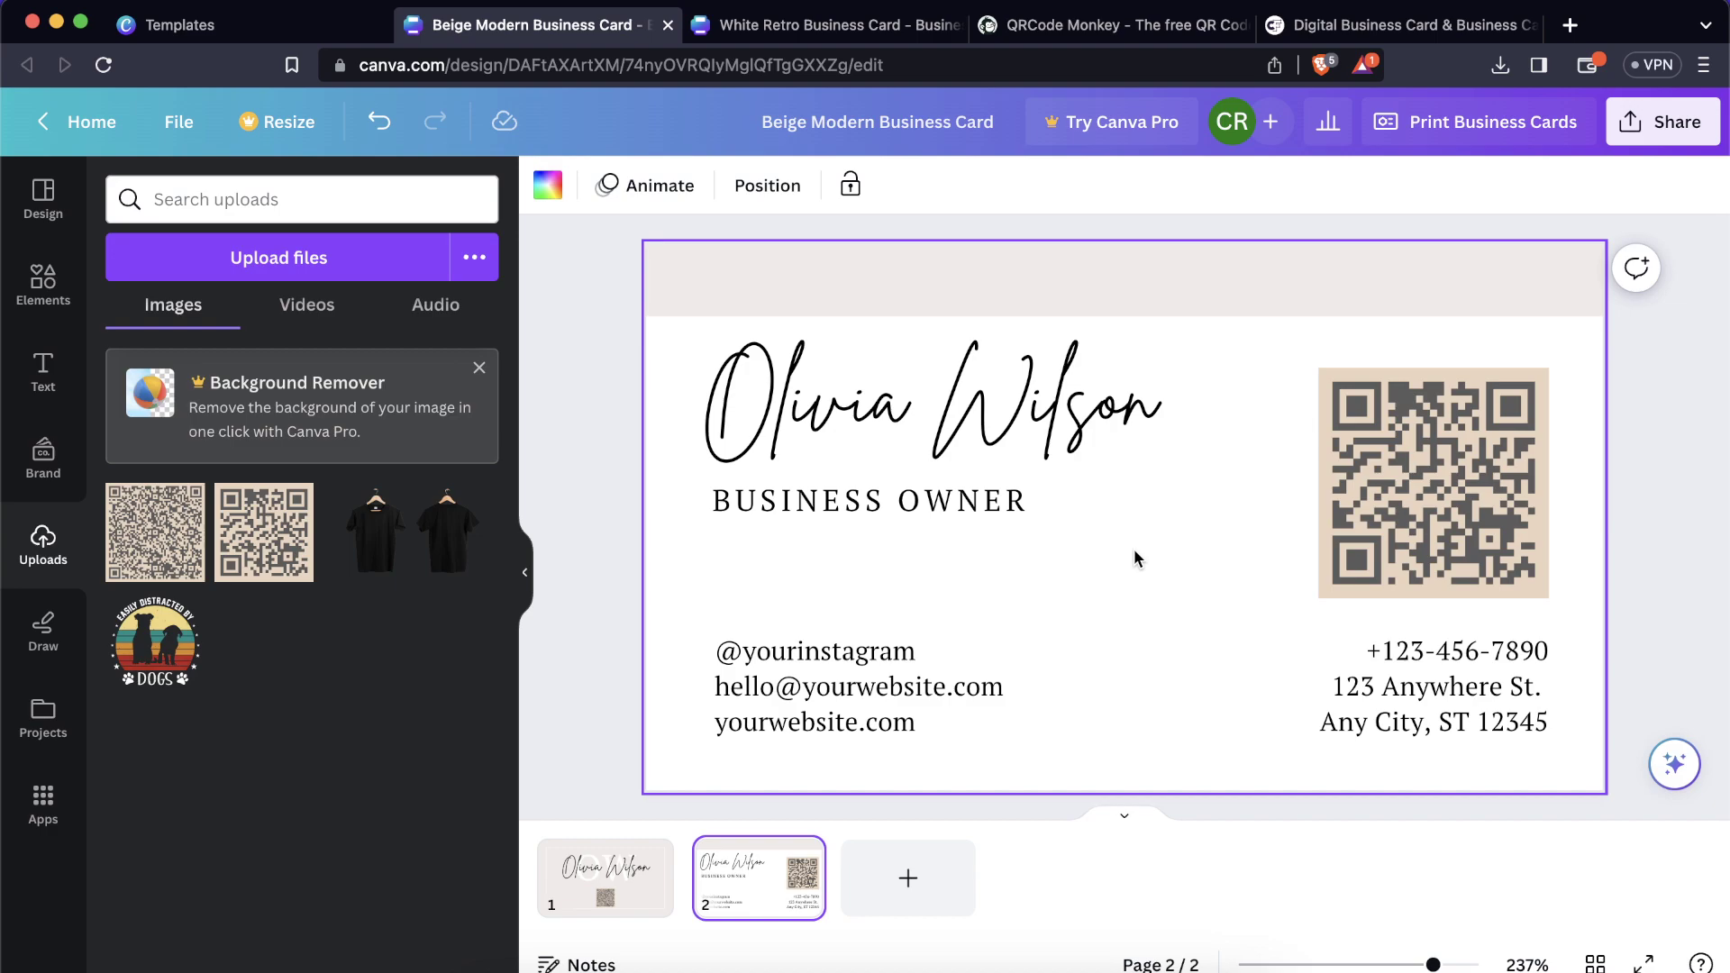